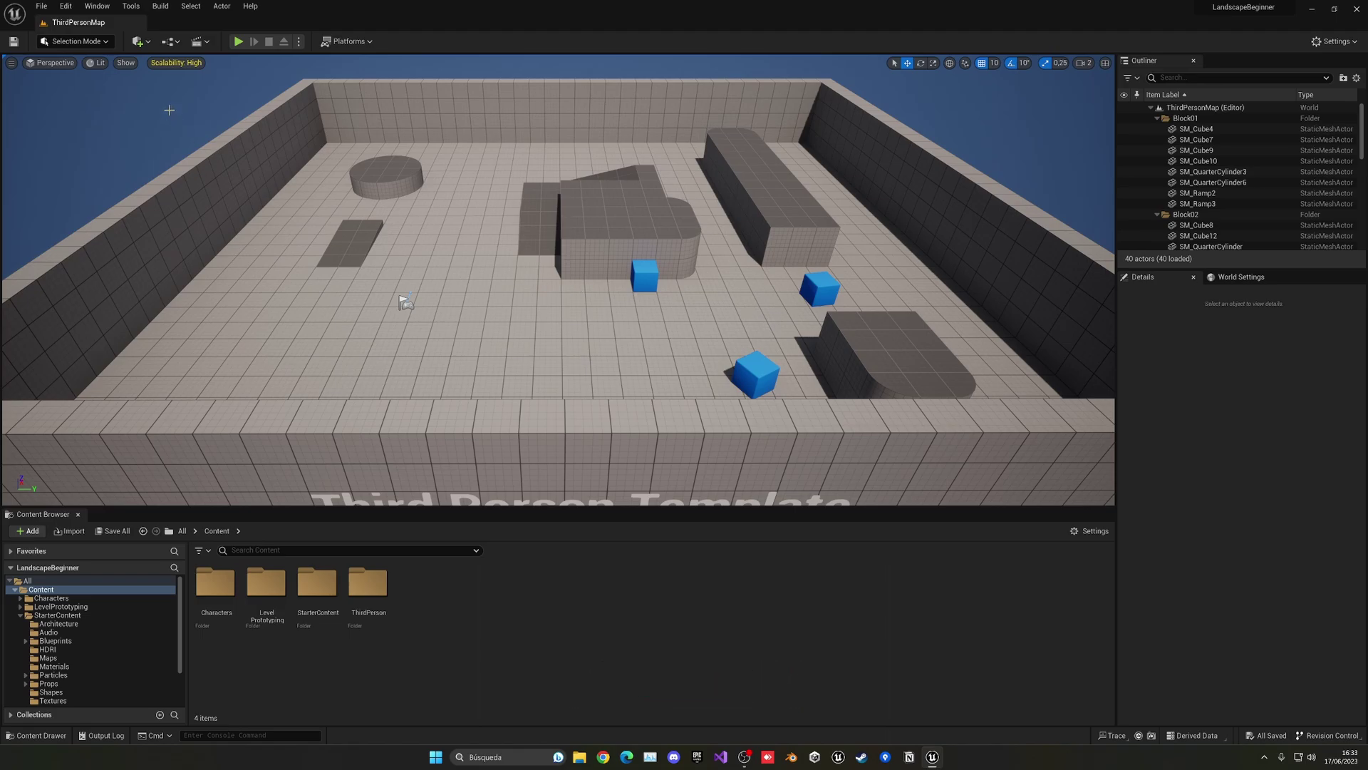
# Create a new level from the Basic template.
pyautogui.click(43, 6)
pyautogui.click(57, 32)
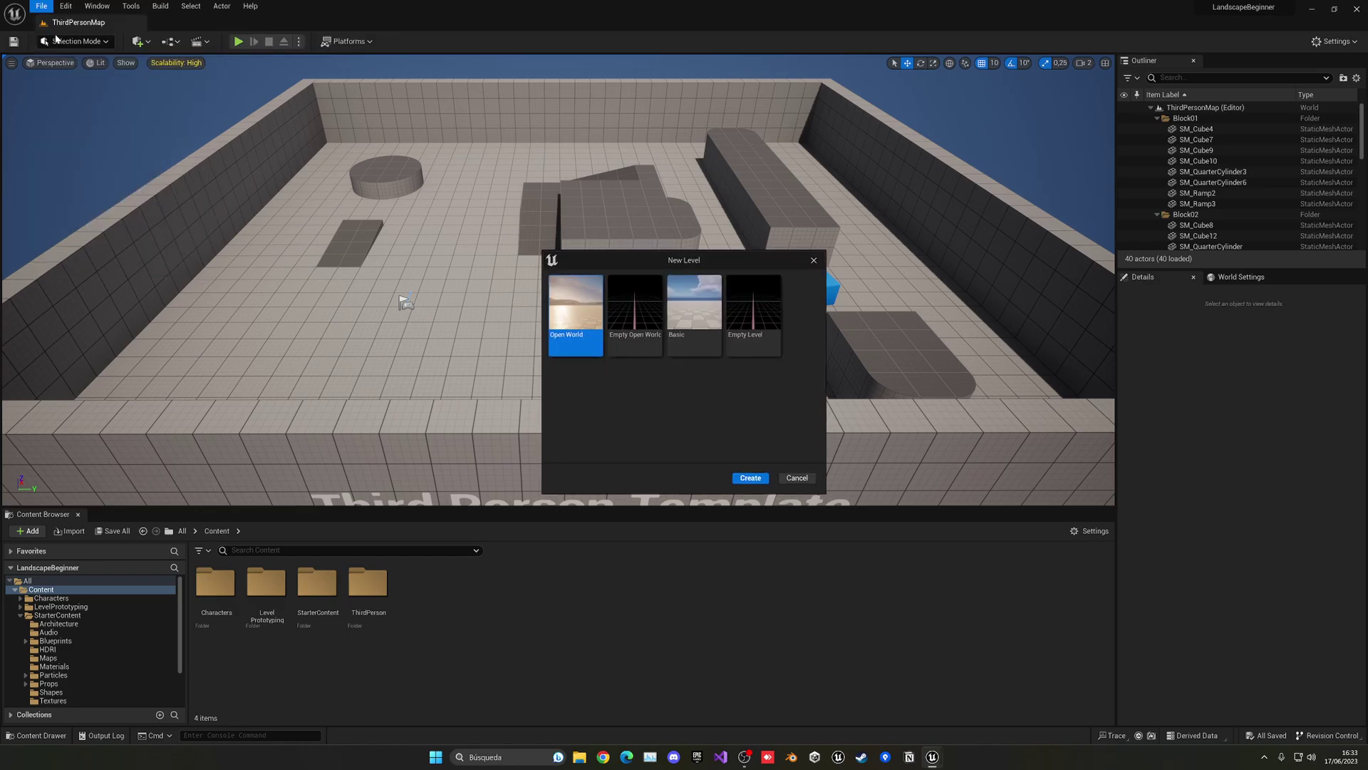
pyautogui.click(693, 305)
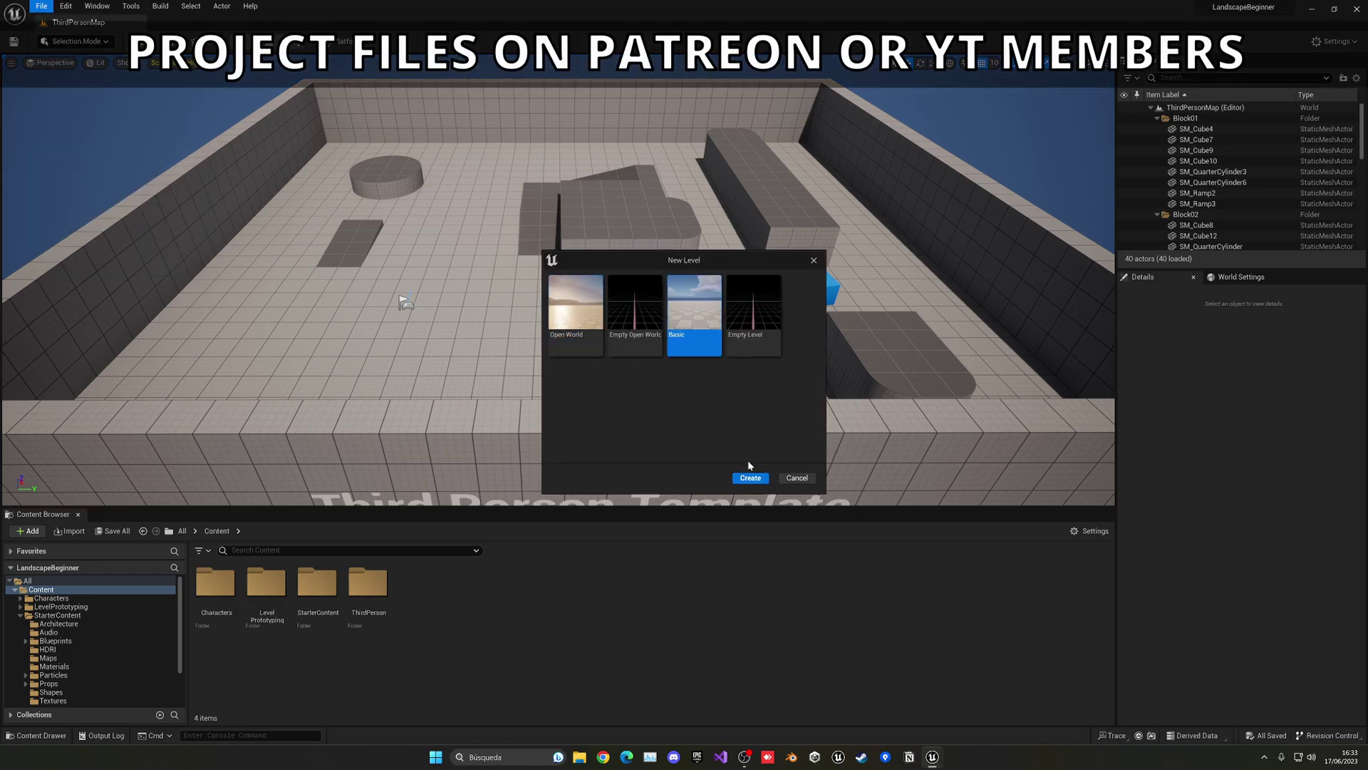
pyautogui.click(750, 477)
# Delete the floor mesh from the new level.
pyautogui.click(652, 339)
pyautogui.press('f')
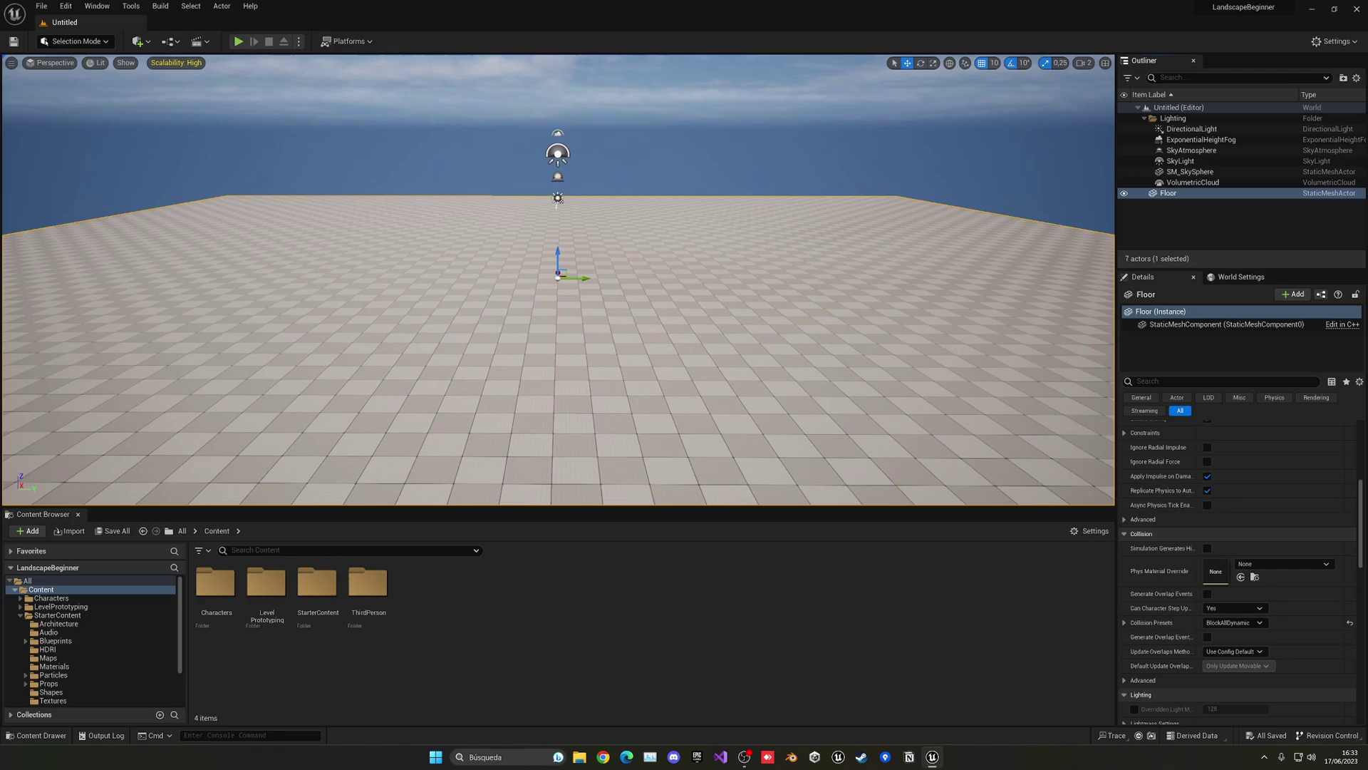
pyautogui.press('Delete')
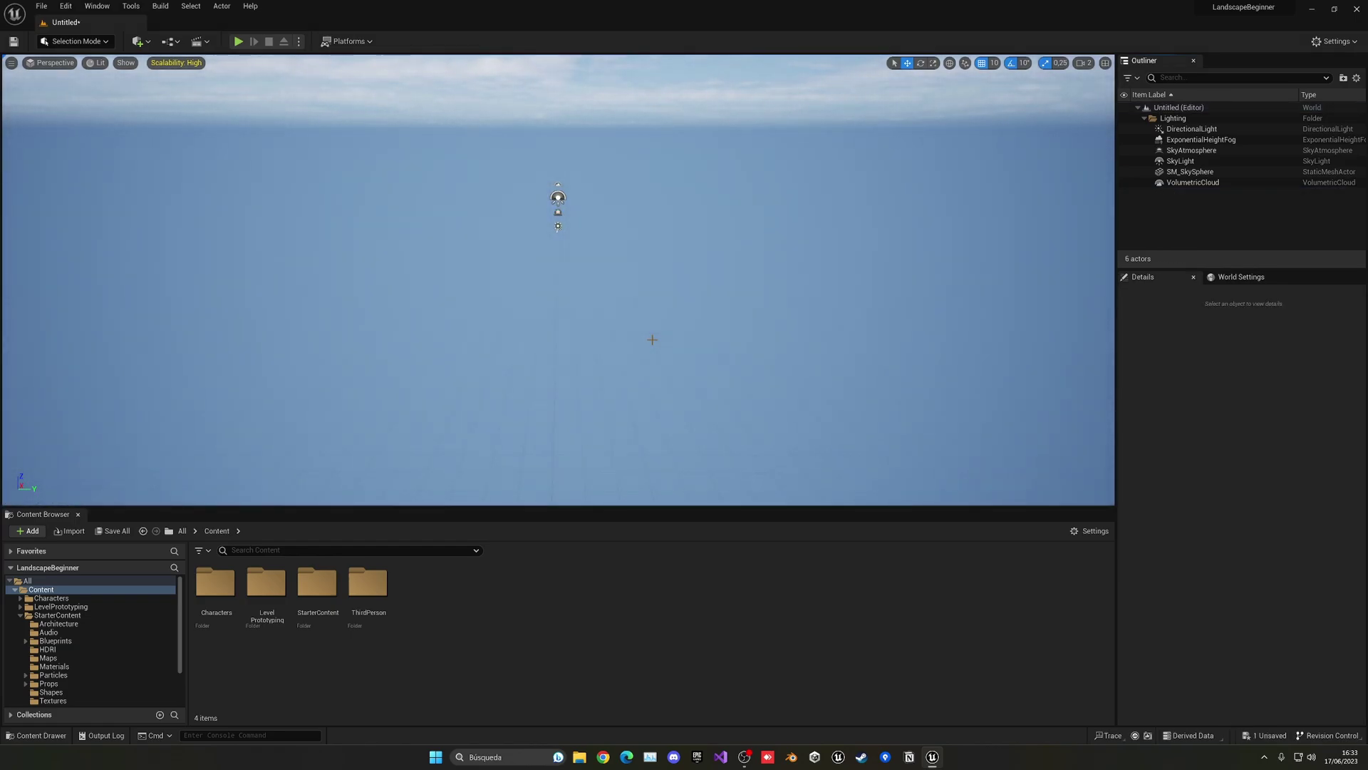
# Switch the editor to Landscape mode to set up a new landscape.
pyautogui.click(75, 40)
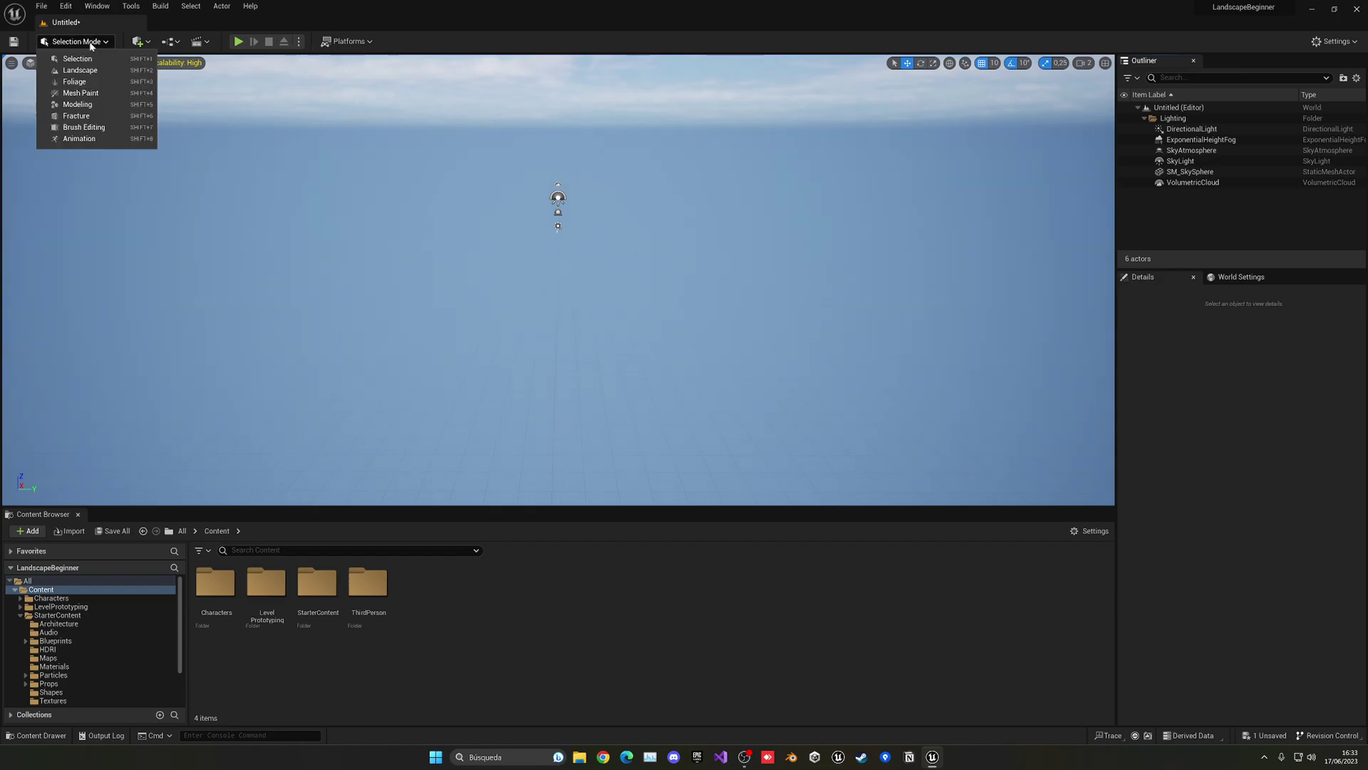
pyautogui.click(97, 72)
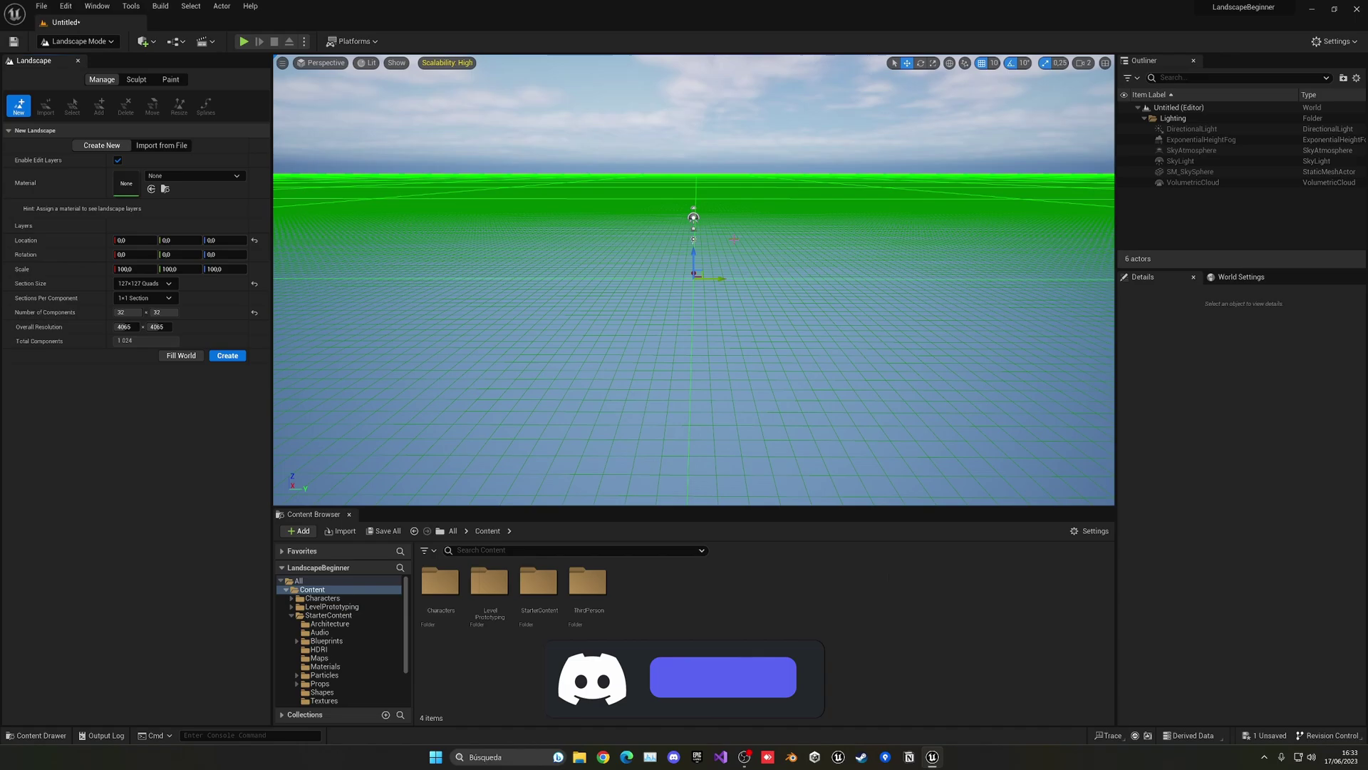
pyautogui.press('s')
pyautogui.moveTo(734, 239); pyautogui.dragTo(735, 243, button='right')
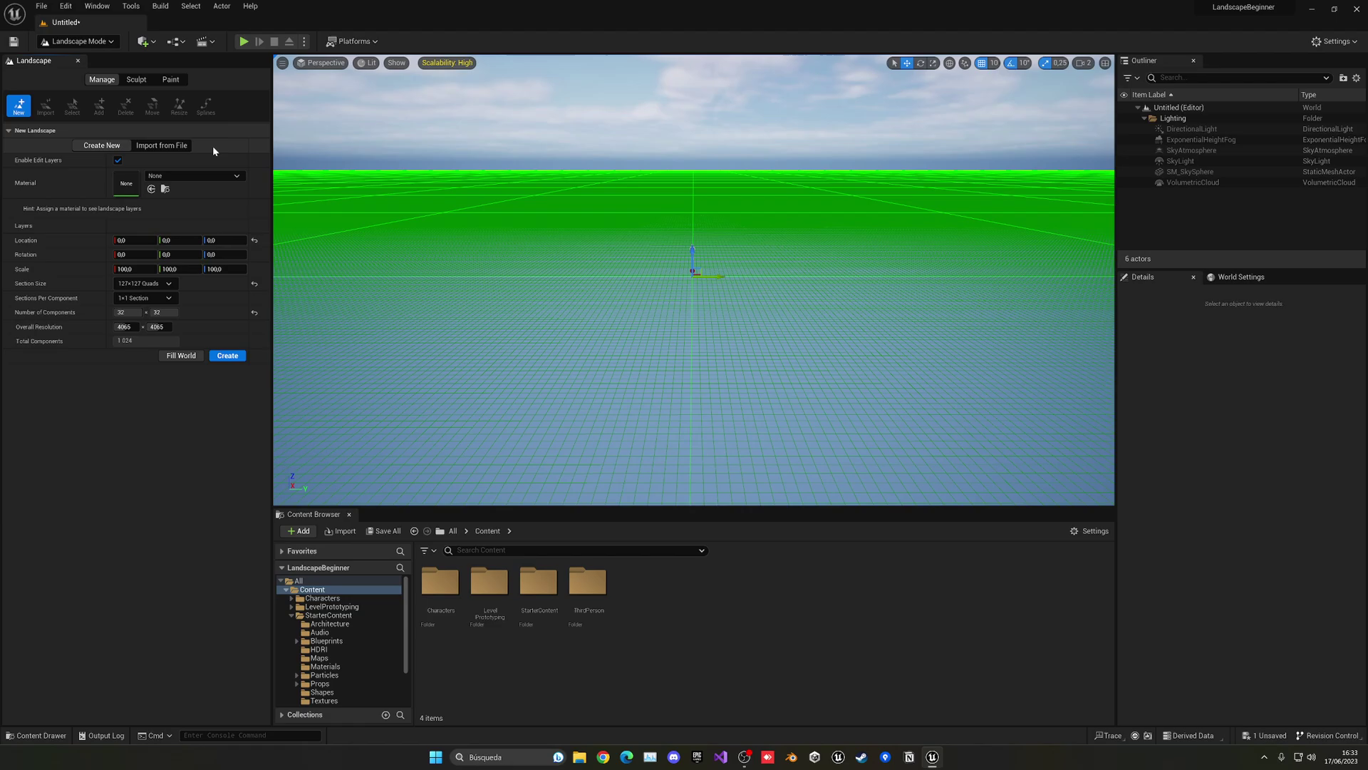
# Check the import-from-file settings, and try a section size of 15×15 quads before restoring 127×127 quads.
pyautogui.click(186, 146)
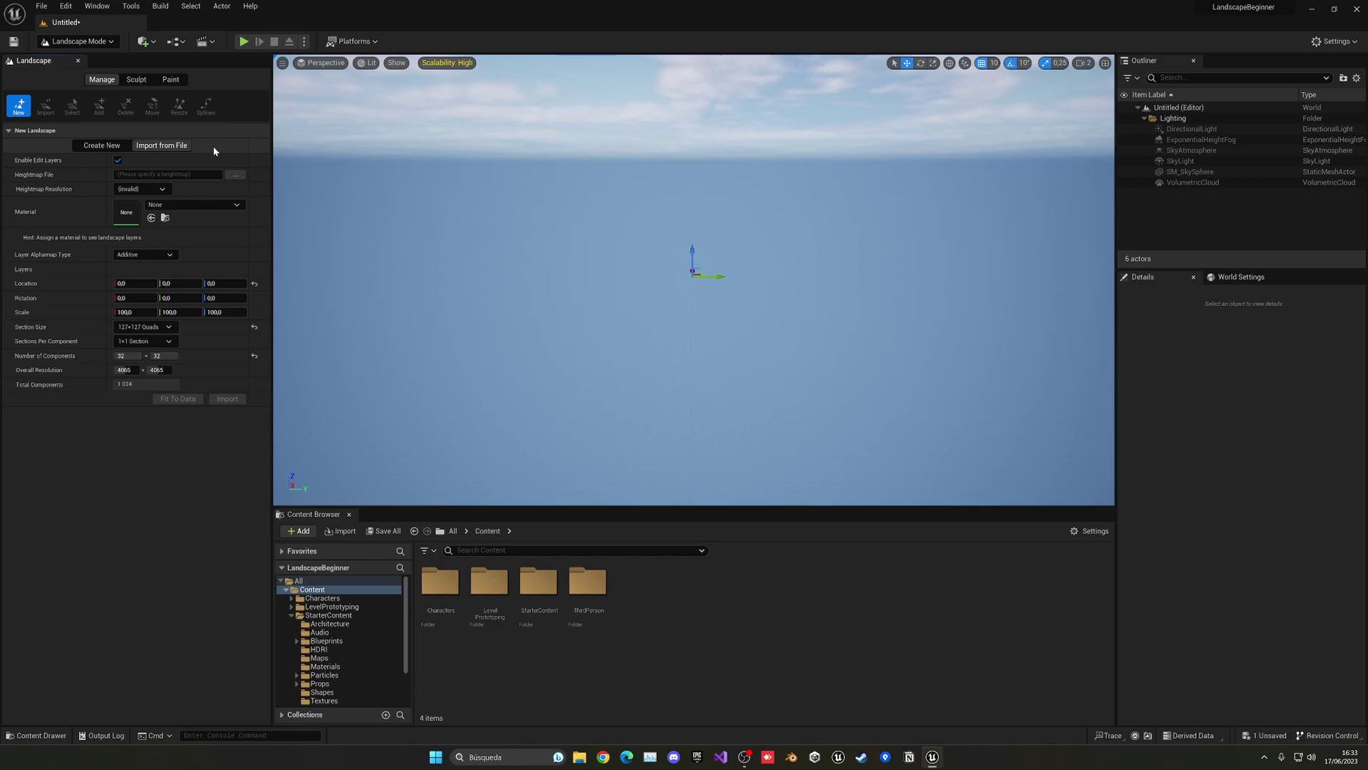
pyautogui.click(107, 146)
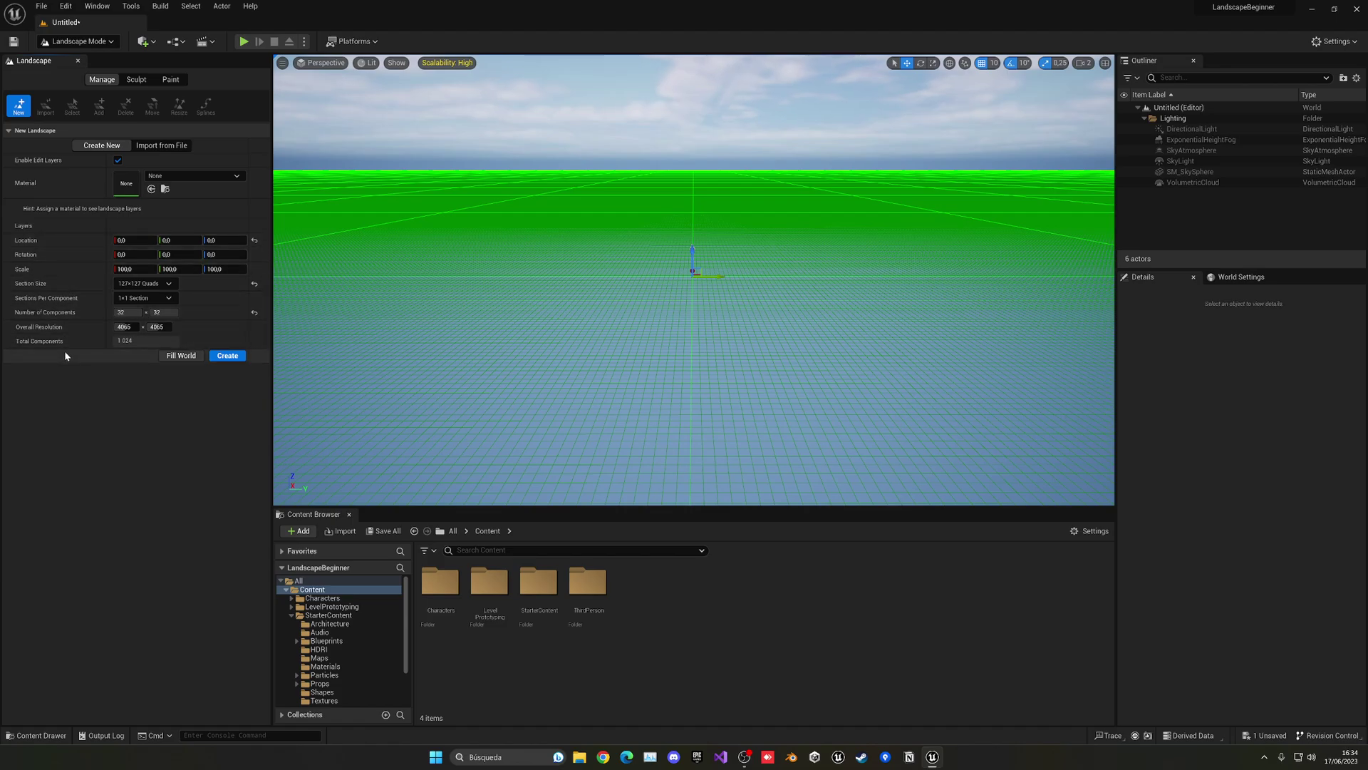
pyautogui.click(125, 287)
pyautogui.click(135, 306)
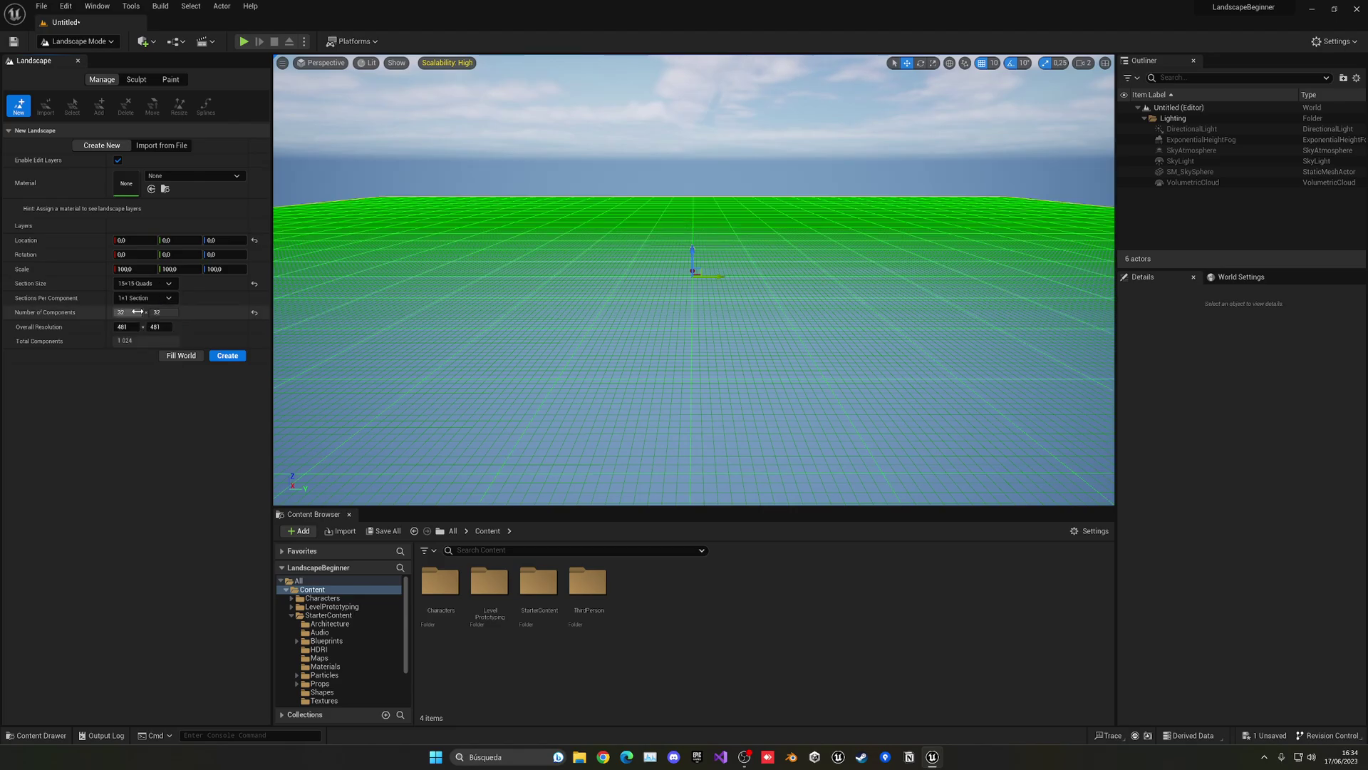
pyautogui.click(143, 283)
pyautogui.click(139, 343)
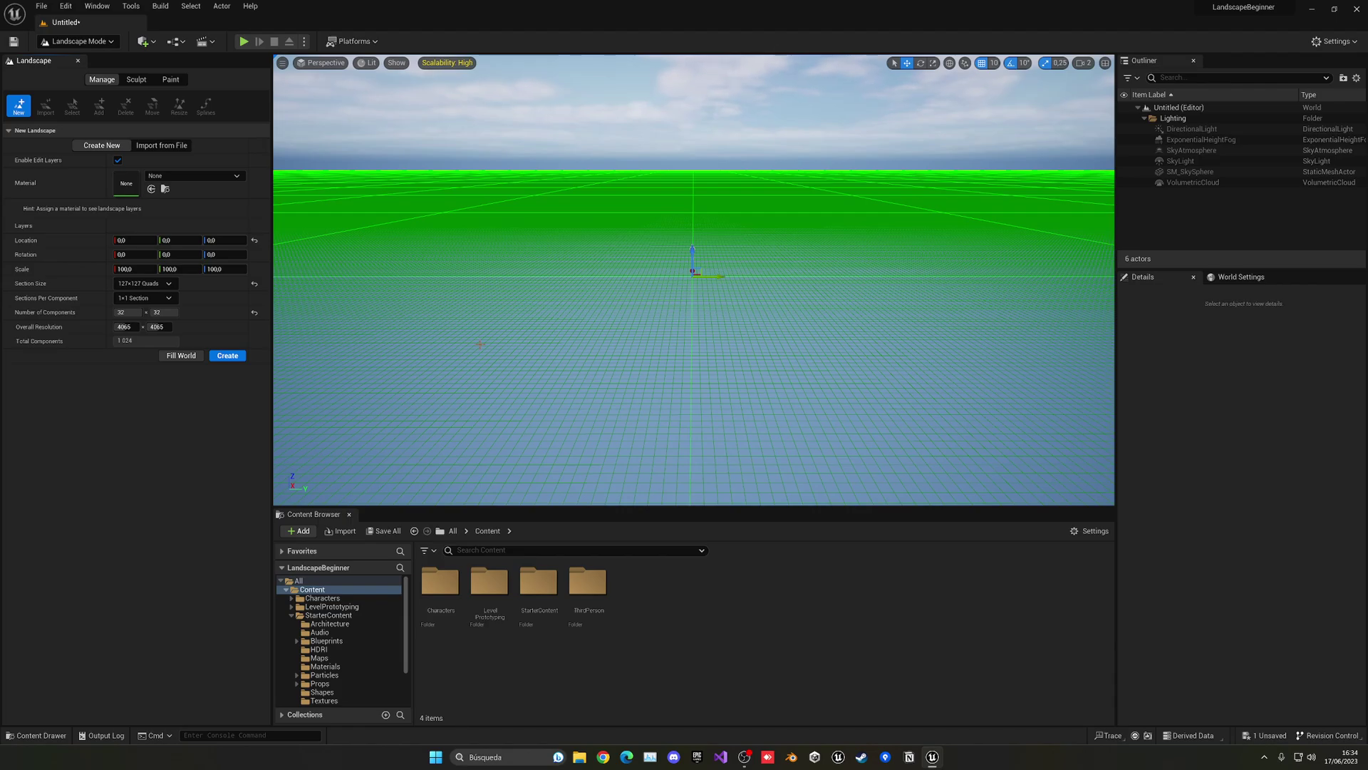
# Create the landscape with 32×32 components and sculpt a first low ridge on it.
pyautogui.click(228, 355)
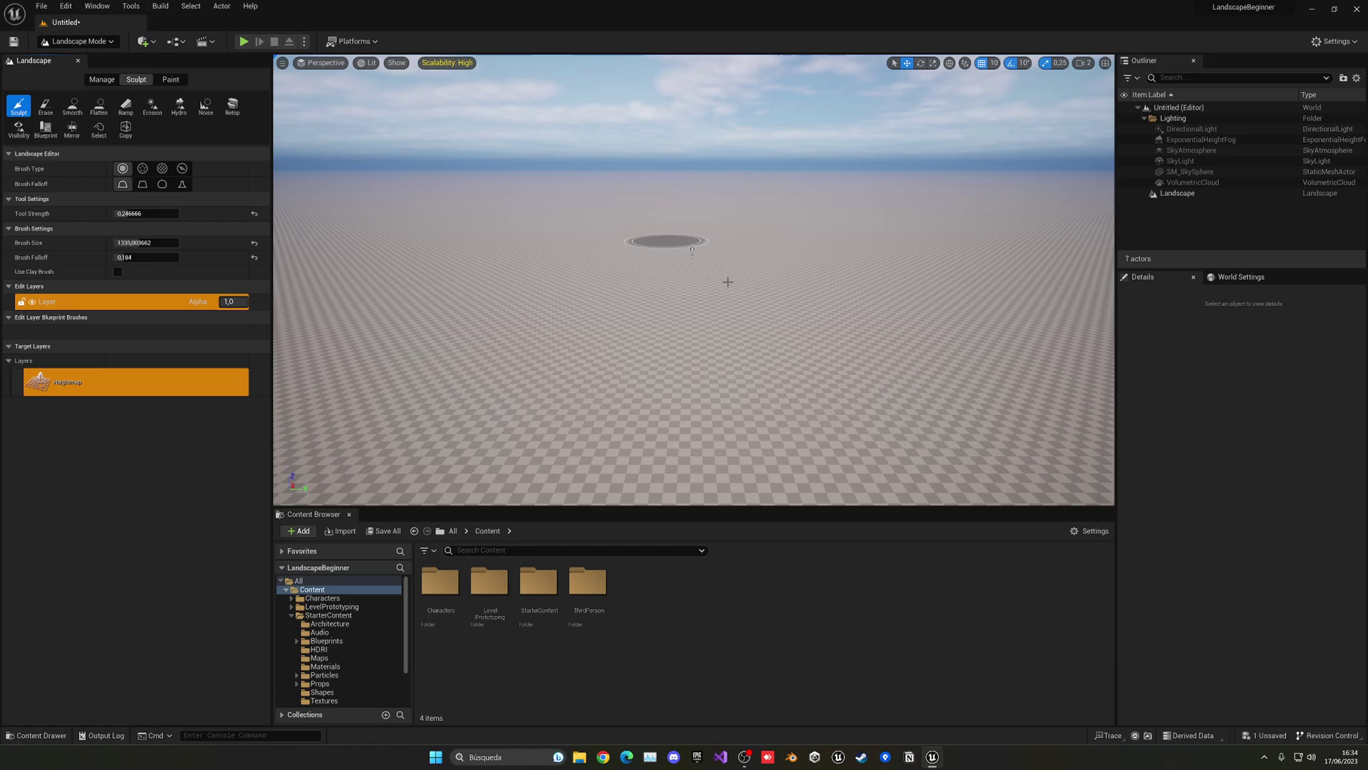
pyautogui.press('w')
pyautogui.moveTo(727, 282)
pyautogui.mouseDown(button='right')
pyautogui.moveTo(713, 286)
pyautogui.moveTo(733, 302)
pyautogui.mouseUp(button='right')
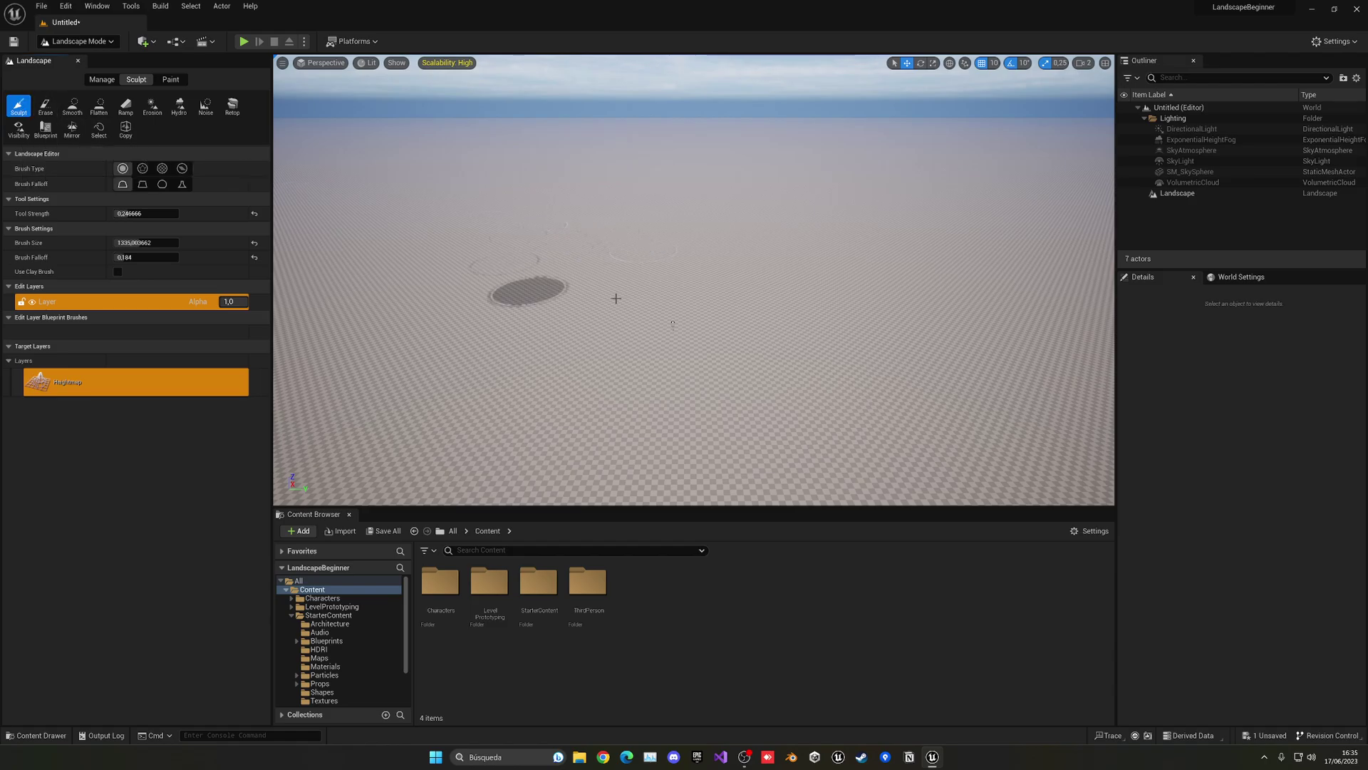
pyautogui.moveTo(524, 280)
pyautogui.mouseDown()
pyautogui.moveTo(626, 262)
pyautogui.moveTo(829, 287)
pyautogui.moveTo(708, 286)
pyautogui.moveTo(620, 267)
pyautogui.moveTo(833, 284)
pyautogui.moveTo(570, 278)
pyautogui.moveTo(420, 312)
pyautogui.moveTo(526, 284)
pyautogui.moveTo(568, 290)
pyautogui.moveTo(459, 311)
pyautogui.moveTo(548, 289)
pyautogui.mouseUp()
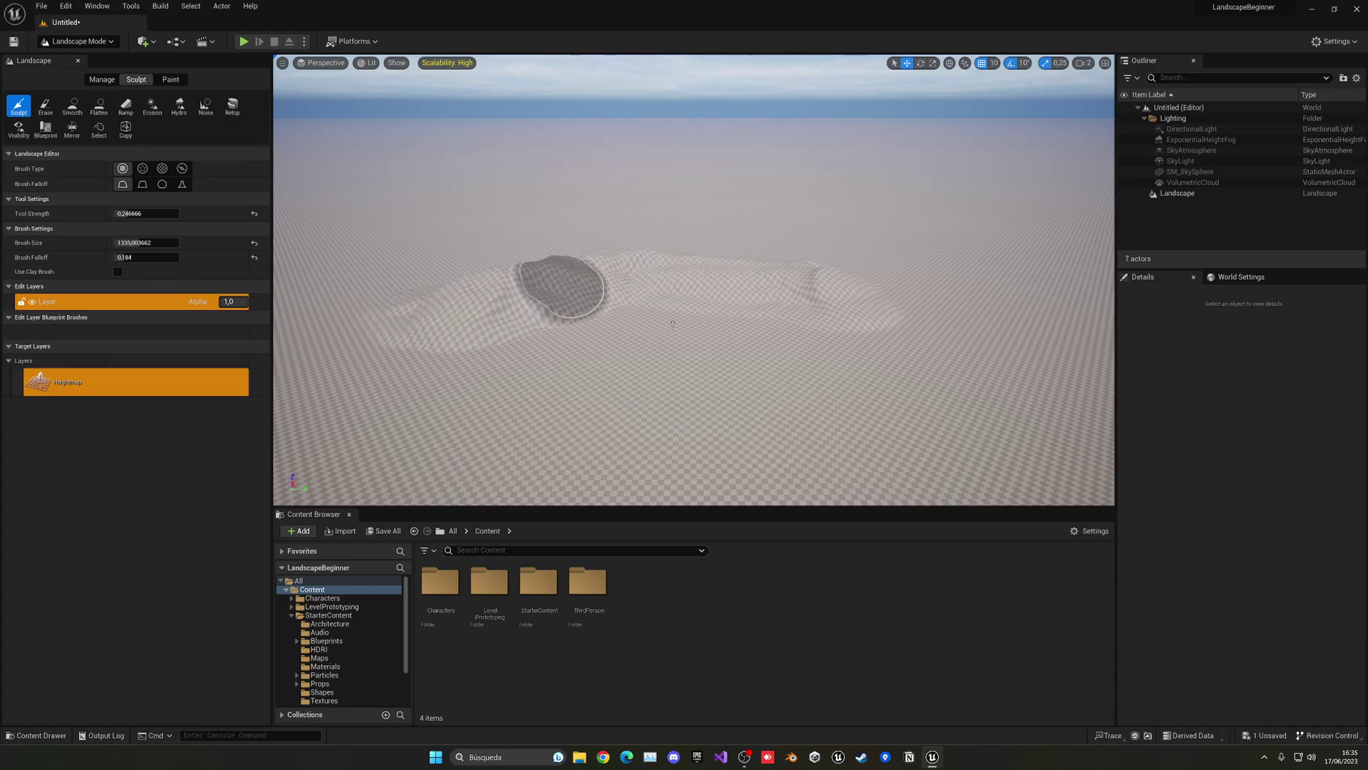
# Sculpt a larger mound on the ridge with a brush size of about 2920, using tool strength about 0.57 and a lower strength.
pyautogui.moveTo(142, 239)
pyautogui.mouseDown()
pyautogui.moveTo(162, 242)
pyautogui.moveTo(151, 213)
pyautogui.mouseUp()
pyautogui.click(544, 285)
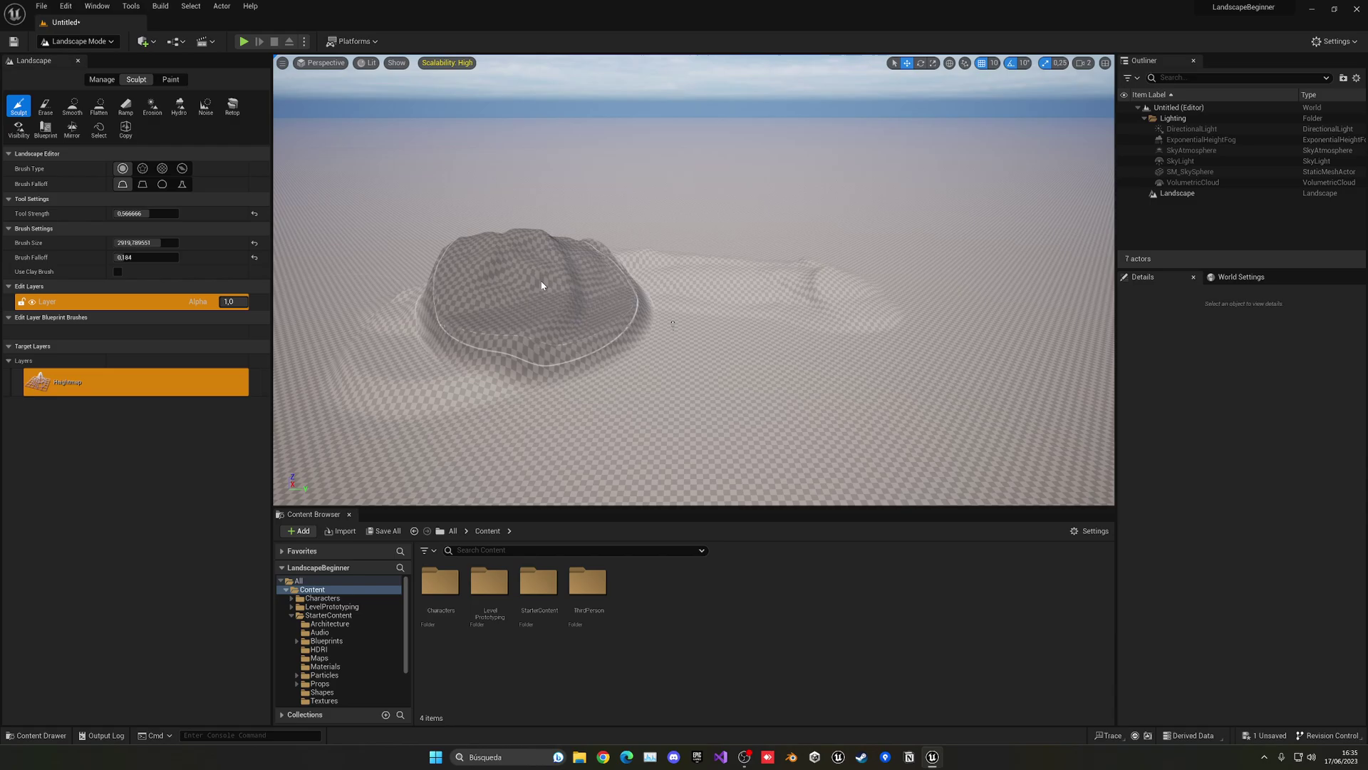
pyautogui.moveTo(136, 214); pyautogui.dragTo(113, 213)
pyautogui.moveTo(531, 292); pyautogui.dragTo(531, 298)
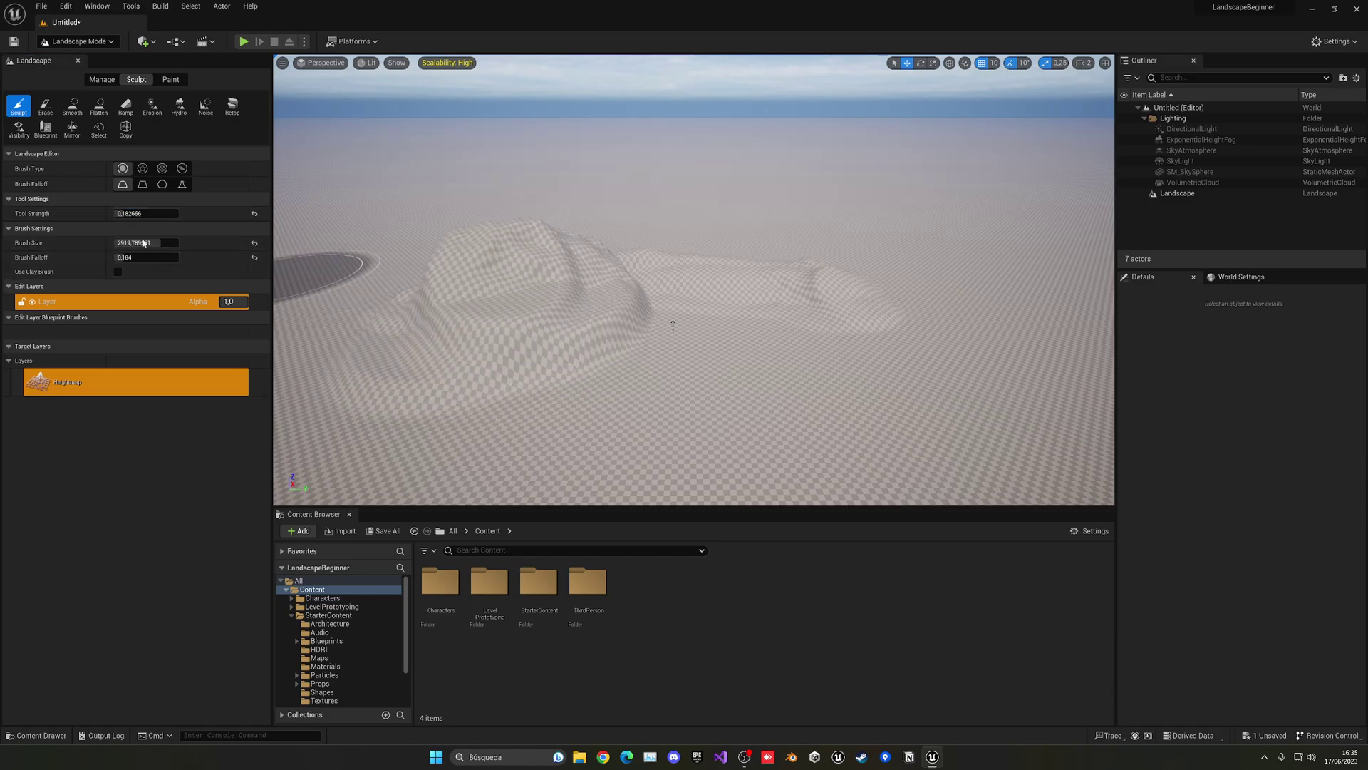
# Increase the brush falloff to about 0.53 and reshape the large mound with the softer brush.
pyautogui.moveTo(142, 257)
pyautogui.mouseDown()
pyautogui.moveTo(175, 257)
pyautogui.moveTo(148, 258)
pyautogui.mouseUp()
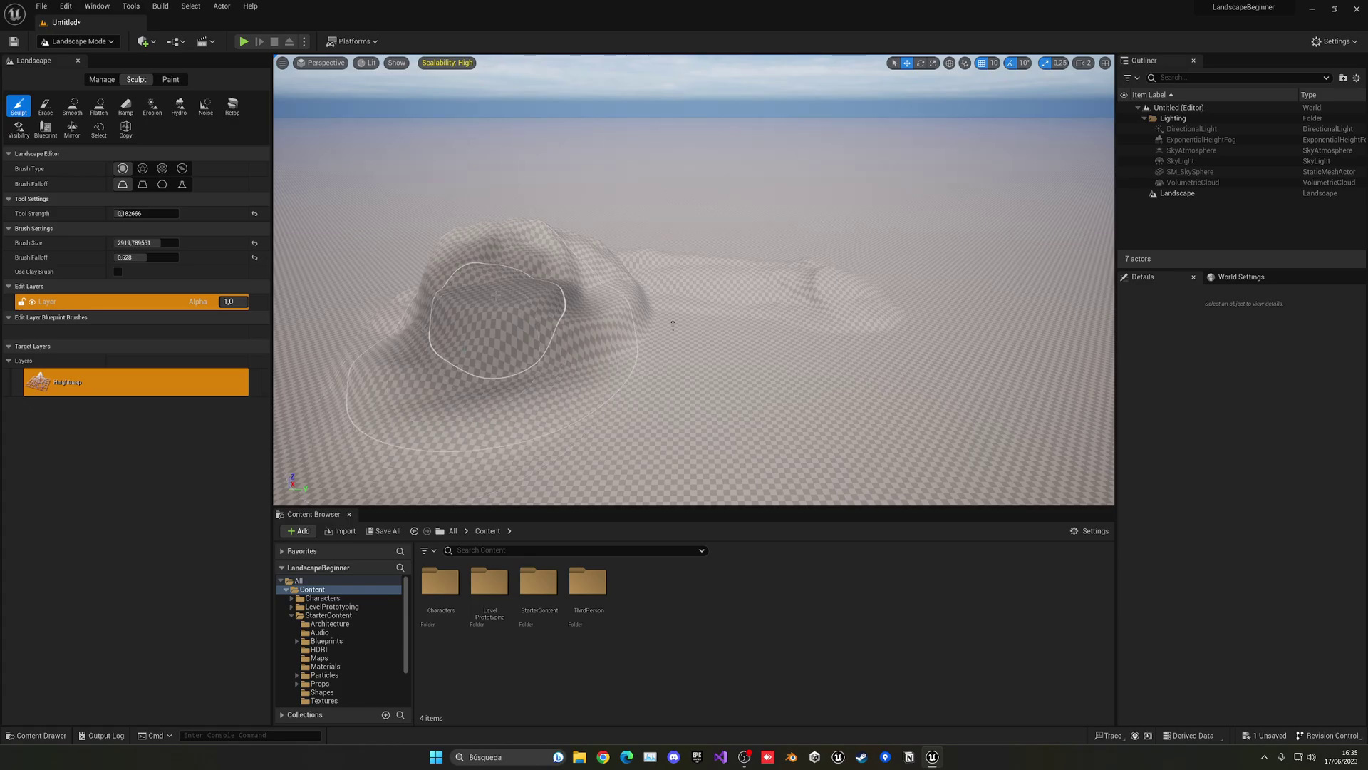
pyautogui.moveTo(496, 295)
pyautogui.mouseDown()
pyautogui.moveTo(677, 269)
pyautogui.moveTo(764, 284)
pyautogui.moveTo(498, 285)
pyautogui.mouseUp()
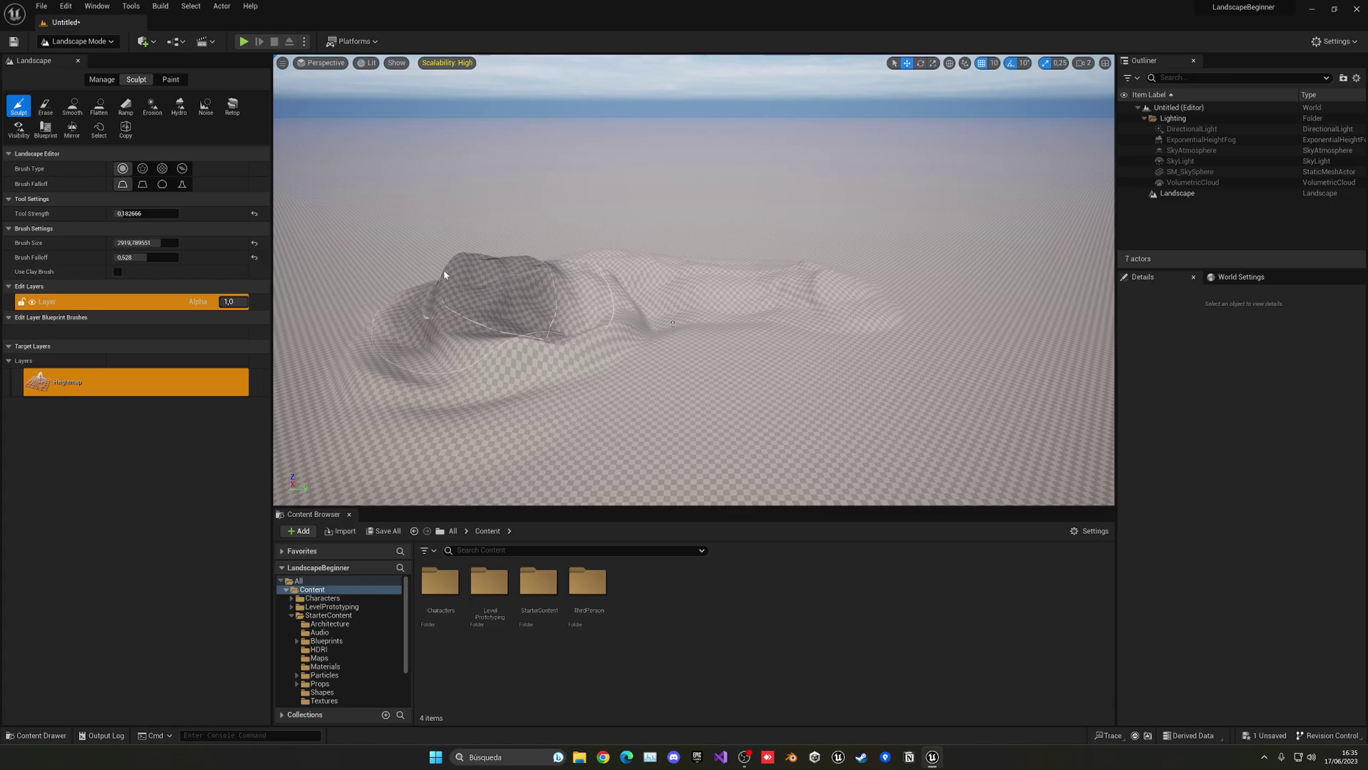
# Try the Erase tool on the sculpted mound and undo the erase strokes.
pyautogui.click(55, 106)
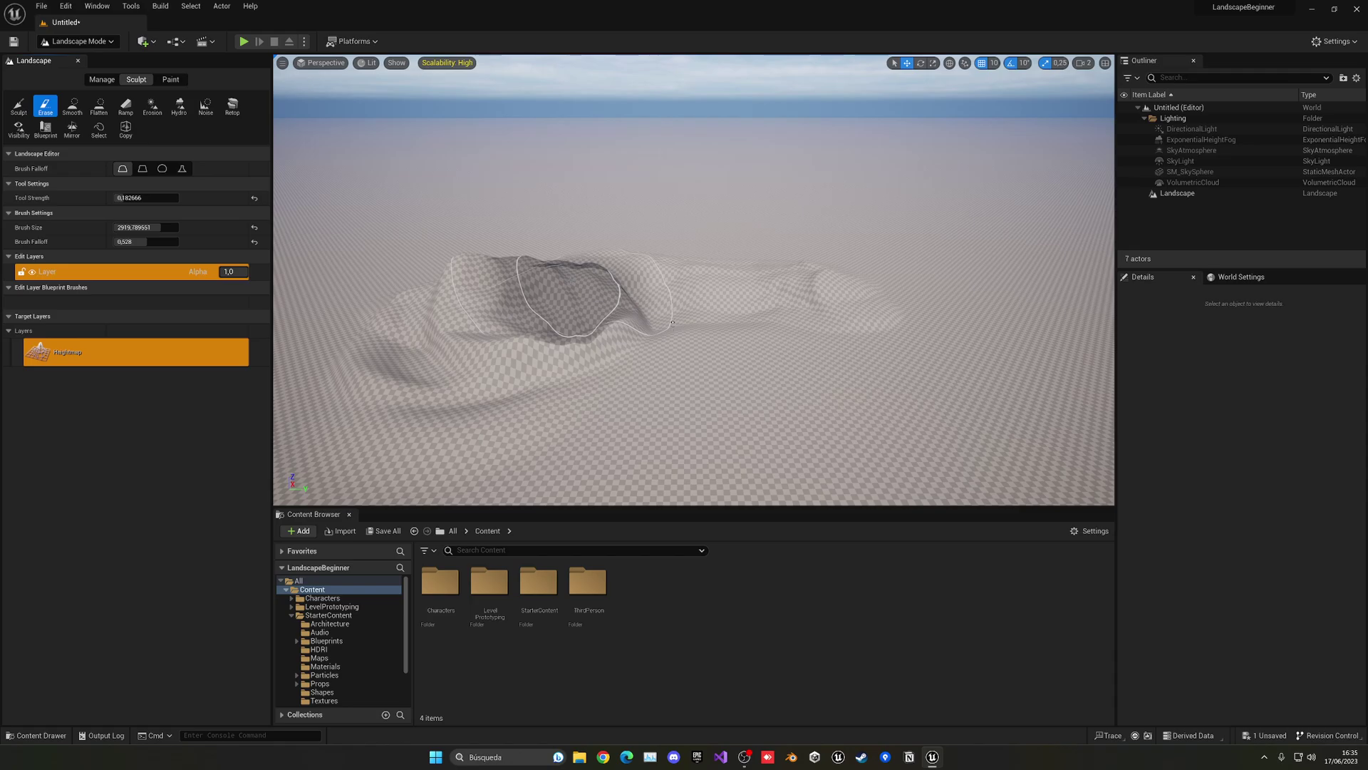
pyautogui.click(672, 323)
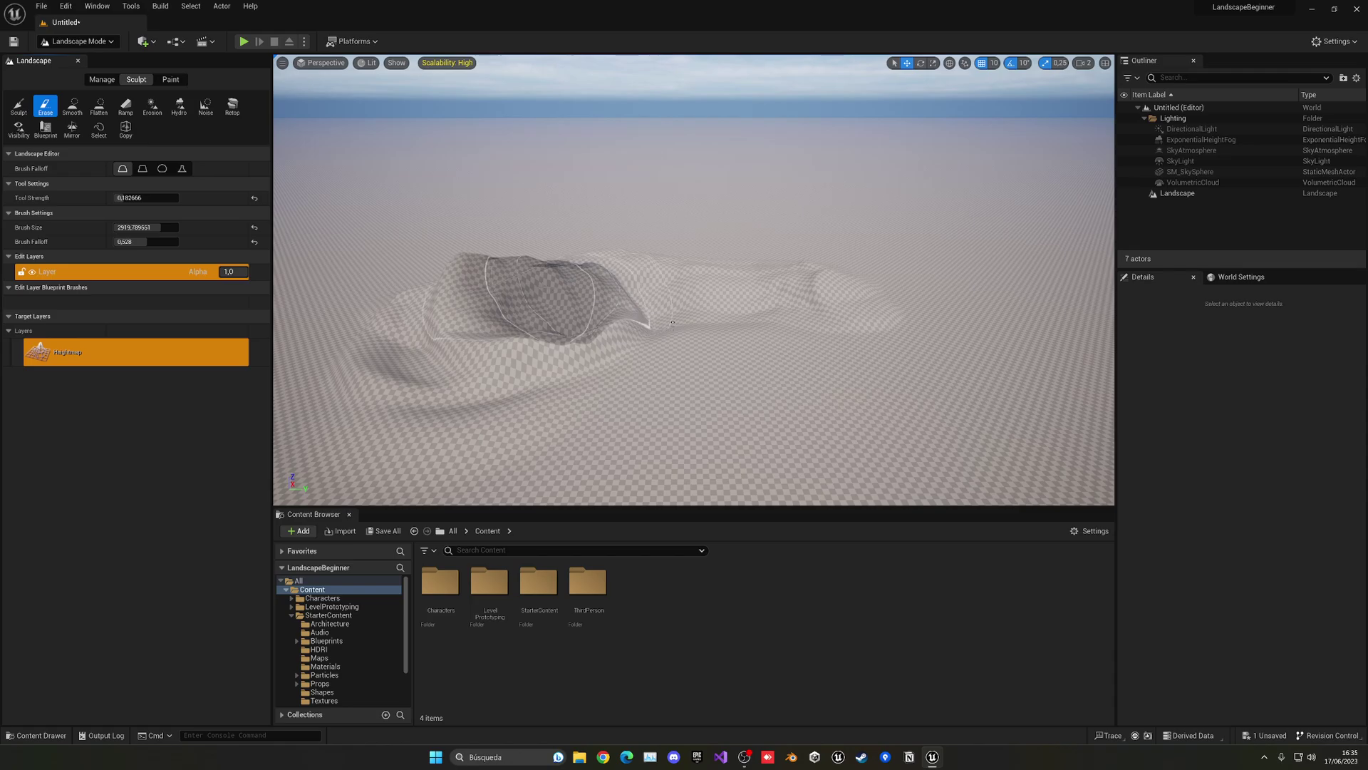
pyautogui.moveTo(539, 298)
pyautogui.mouseDown()
pyautogui.moveTo(488, 306)
pyautogui.moveTo(556, 307)
pyautogui.mouseUp()
pyautogui.hotkey('ctrl', 'z')
pyautogui.hotkey('ctrl', 'z')
pyautogui.hotkey('ctrl', 'z')
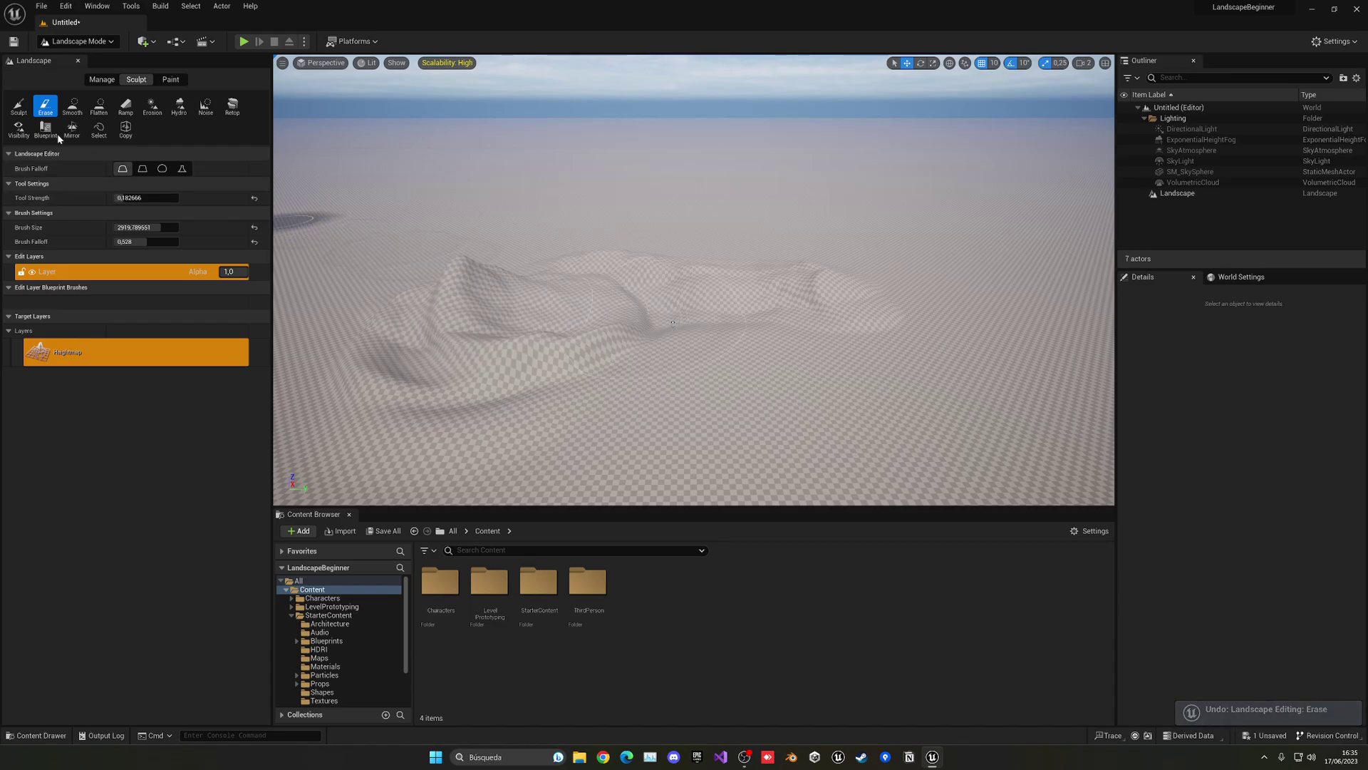
# Return to the Sculpt tool and sculpt across the front slope of the mound.
pyautogui.click(18, 105)
pyautogui.moveTo(461, 382); pyautogui.dragTo(531, 308)
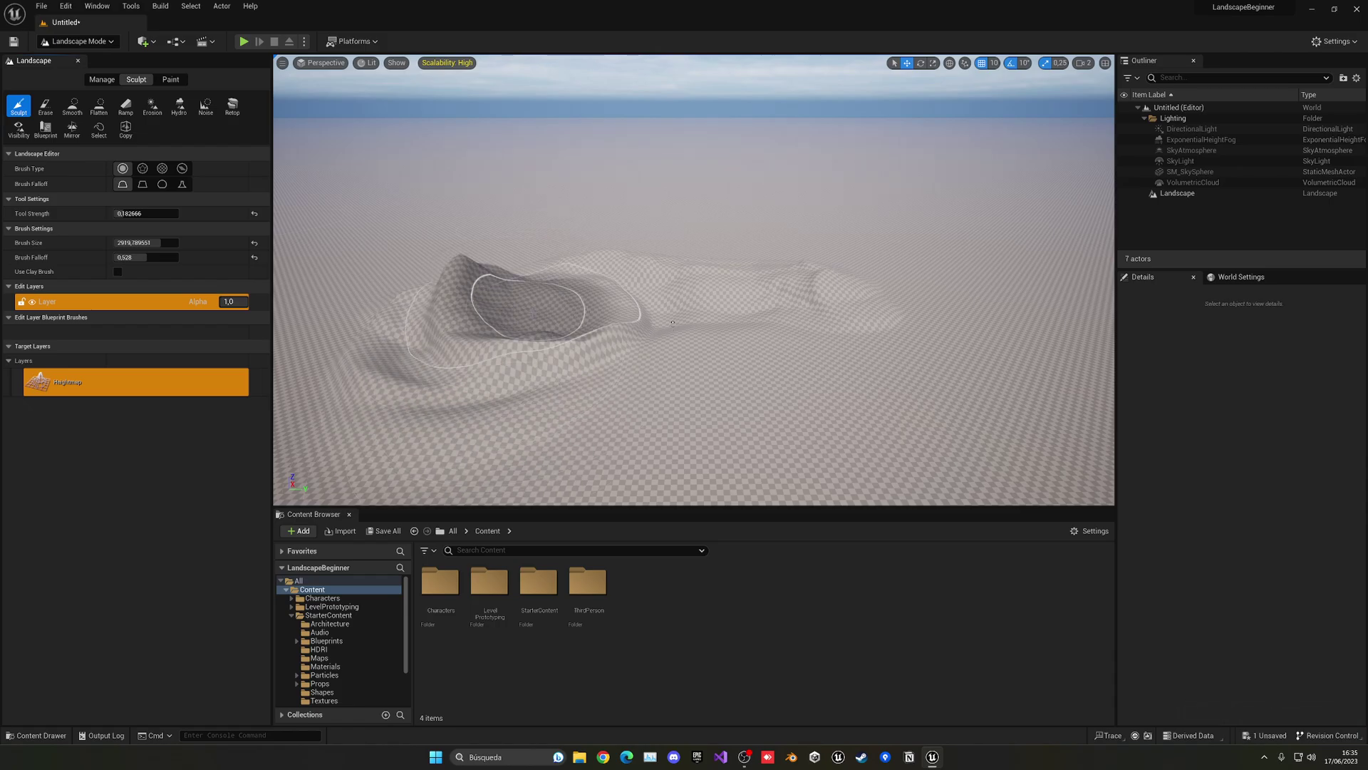
# Soften the steep peak at the end of the ridge with the Smooth tool.
pyautogui.click(72, 105)
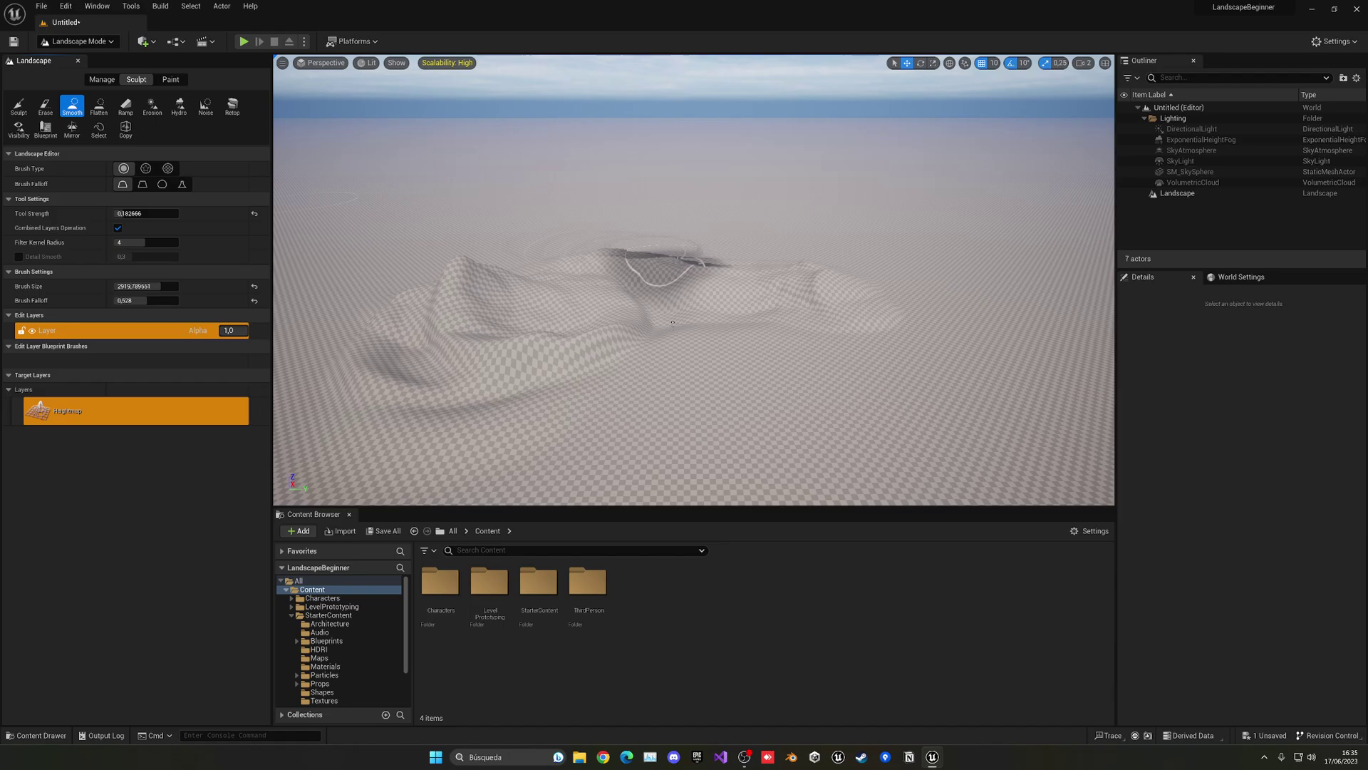
pyautogui.press('w')
pyautogui.press('a')
pyautogui.moveTo(663, 264); pyautogui.dragTo(851, 271, button='right')
pyautogui.press('s')
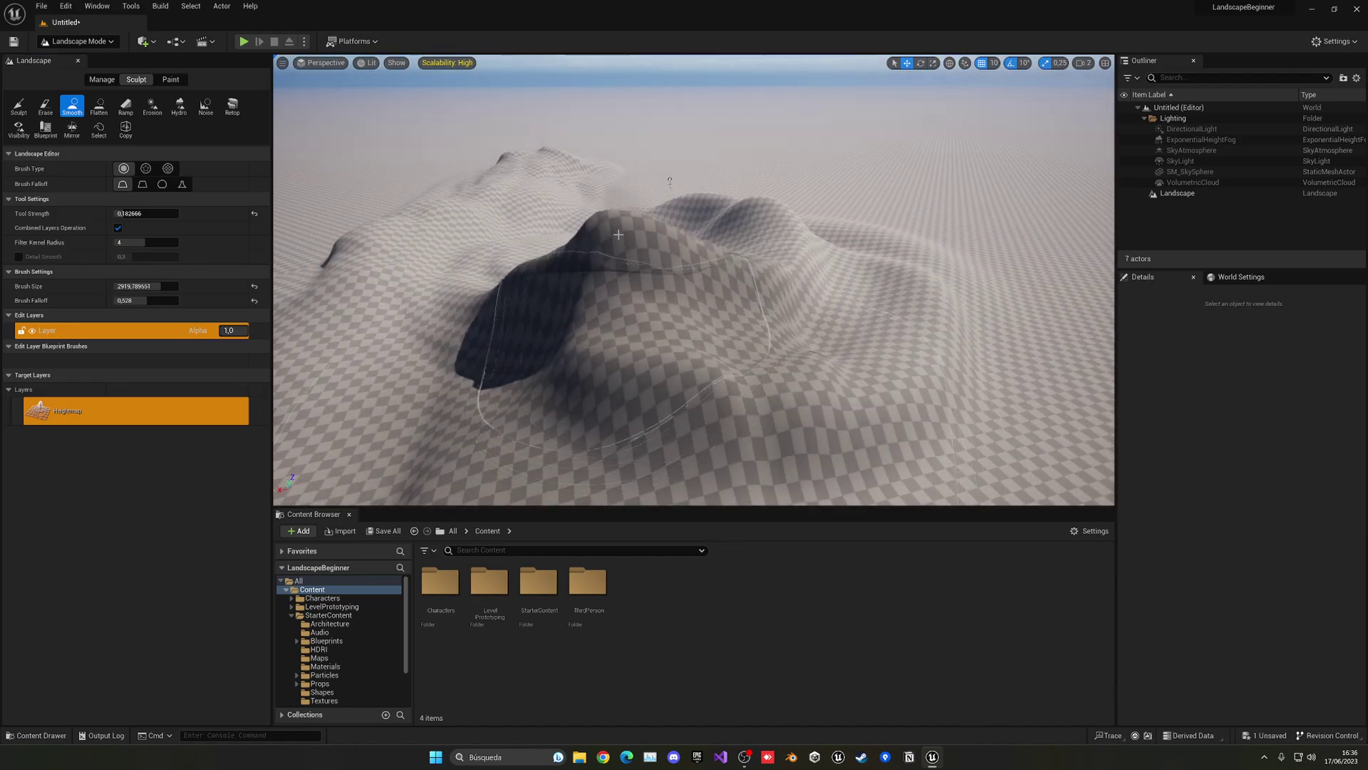
pyautogui.moveTo(618, 235); pyautogui.dragTo(631, 313)
pyautogui.moveTo(659, 330); pyautogui.dragTo(595, 334, button='right')
pyautogui.press('w')
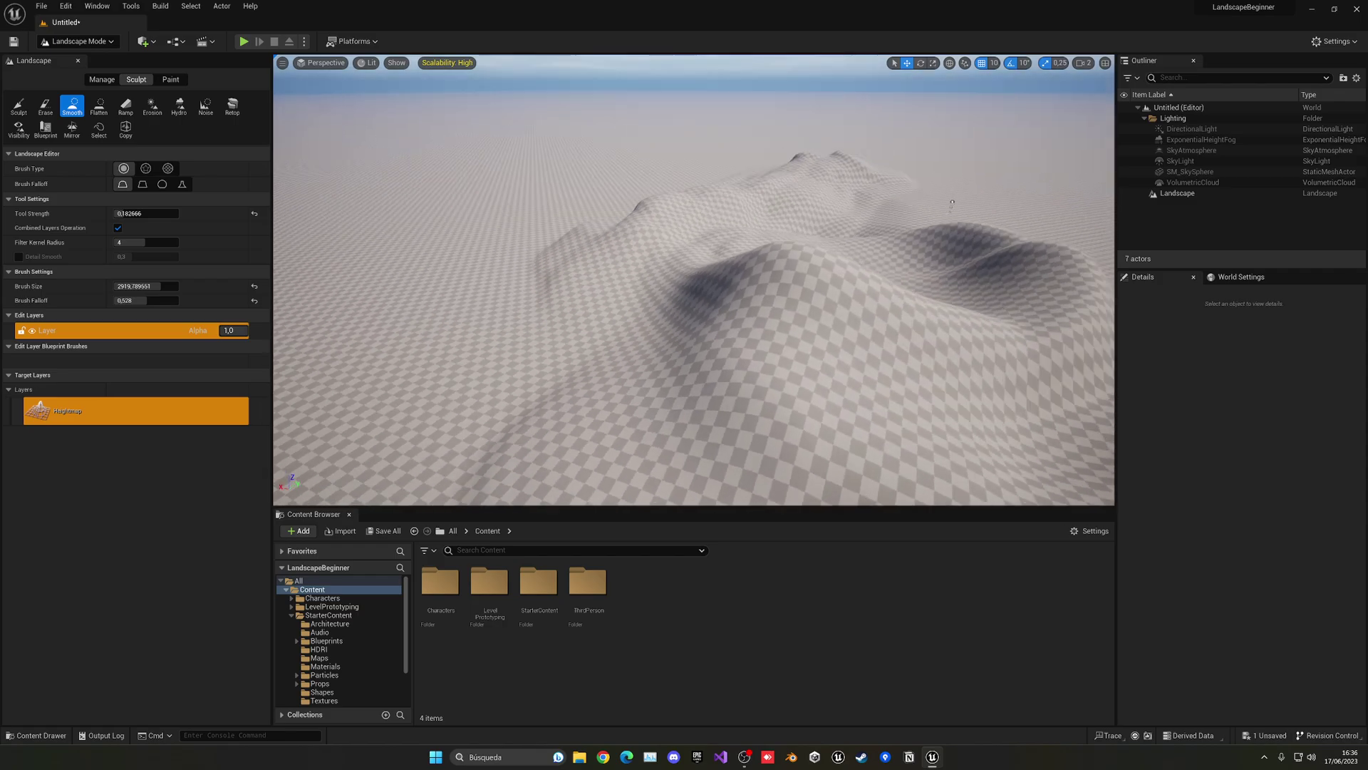
pyautogui.press('d')
pyautogui.moveTo(951, 203); pyautogui.dragTo(839, 342, button='right')
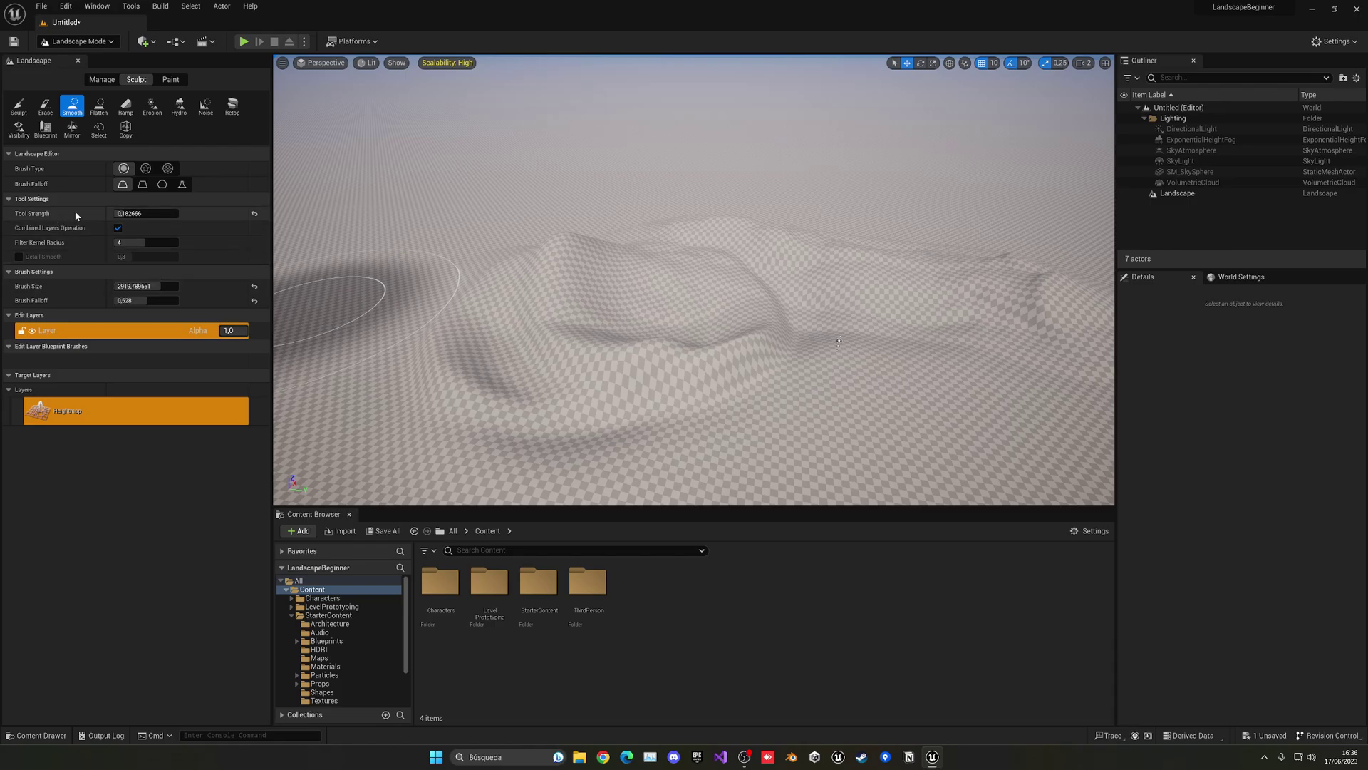
# Try the Flatten tool from the hill's peak across its slopes and surrounding ground, and undo the flatten strokes.
pyautogui.click(99, 107)
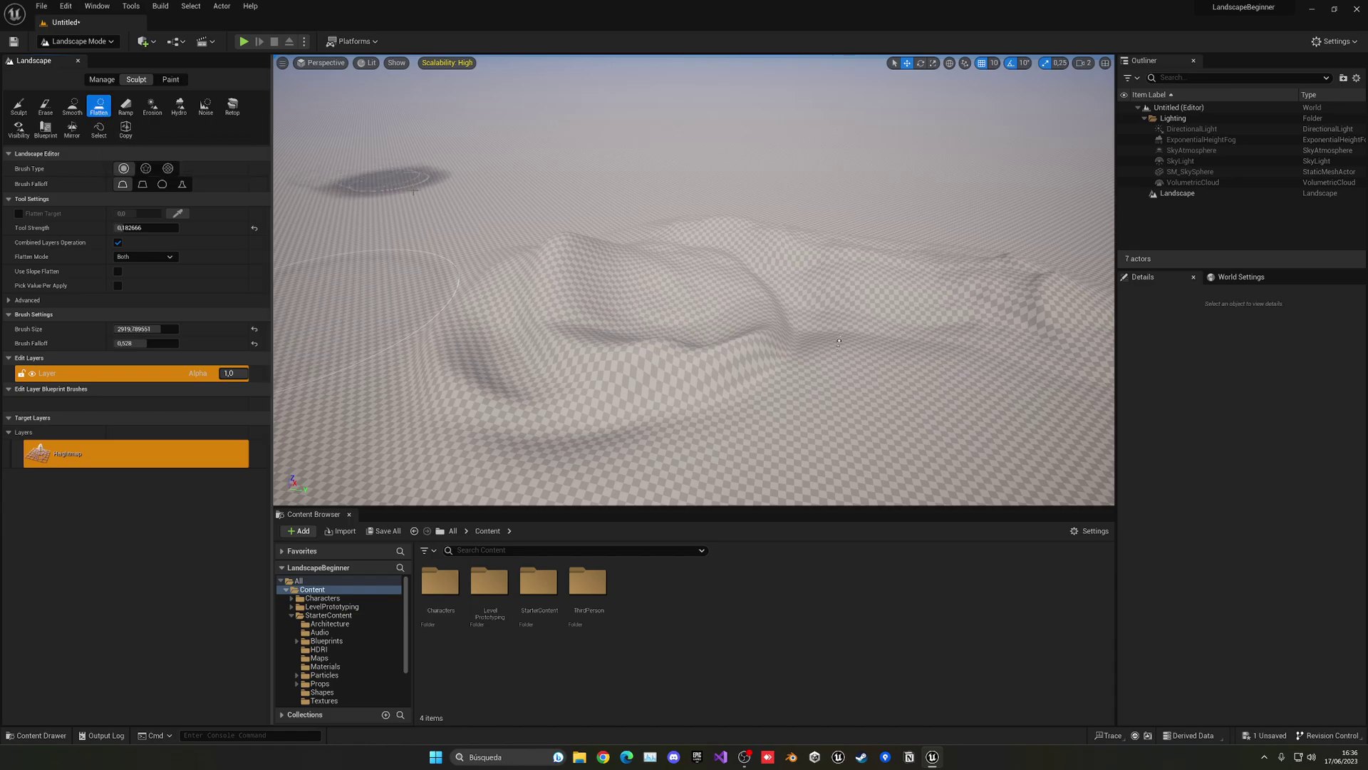
pyautogui.moveTo(680, 208)
pyautogui.mouseDown(button='right')
pyautogui.moveTo(656, 208)
pyautogui.moveTo(791, 218)
pyautogui.mouseUp(button='right')
pyautogui.moveTo(966, 194); pyautogui.dragTo(1029, 244, button='right')
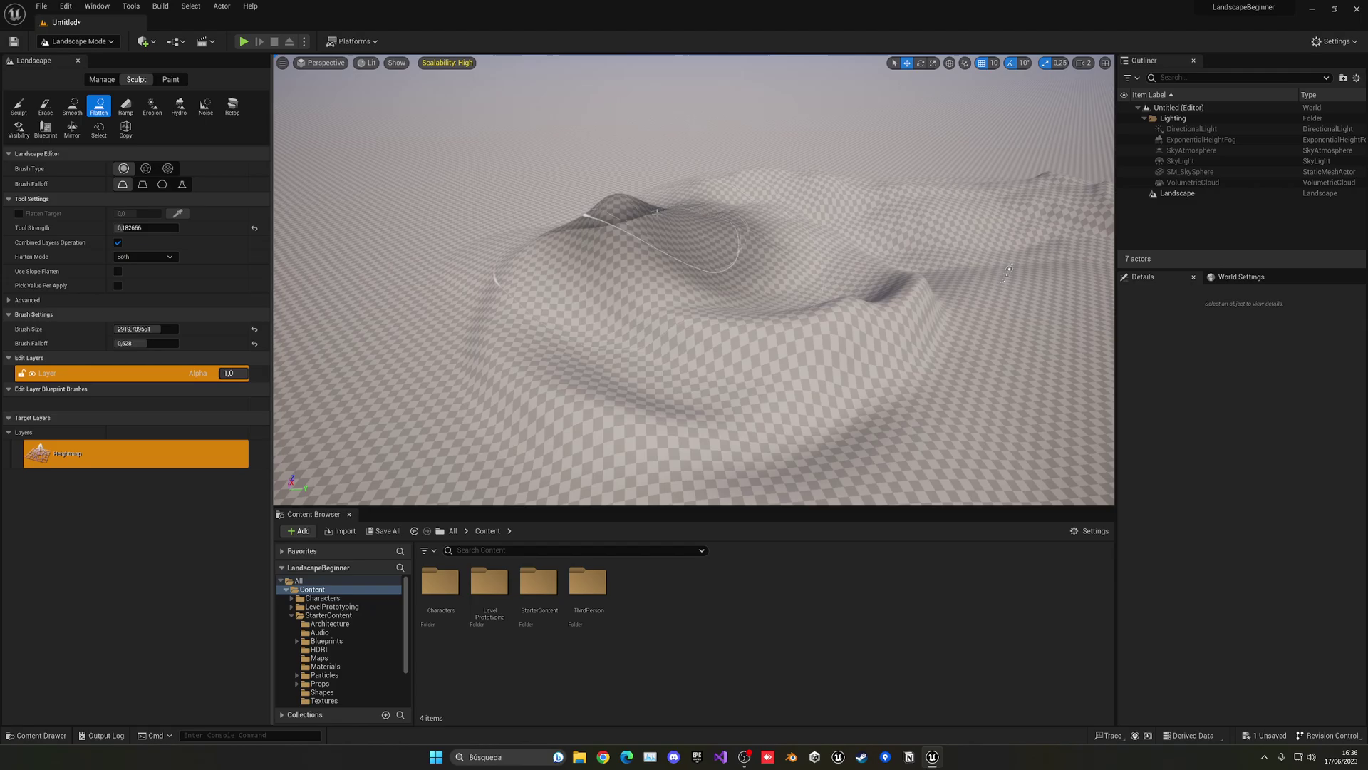
pyautogui.moveTo(617, 246); pyautogui.dragTo(615, 258)
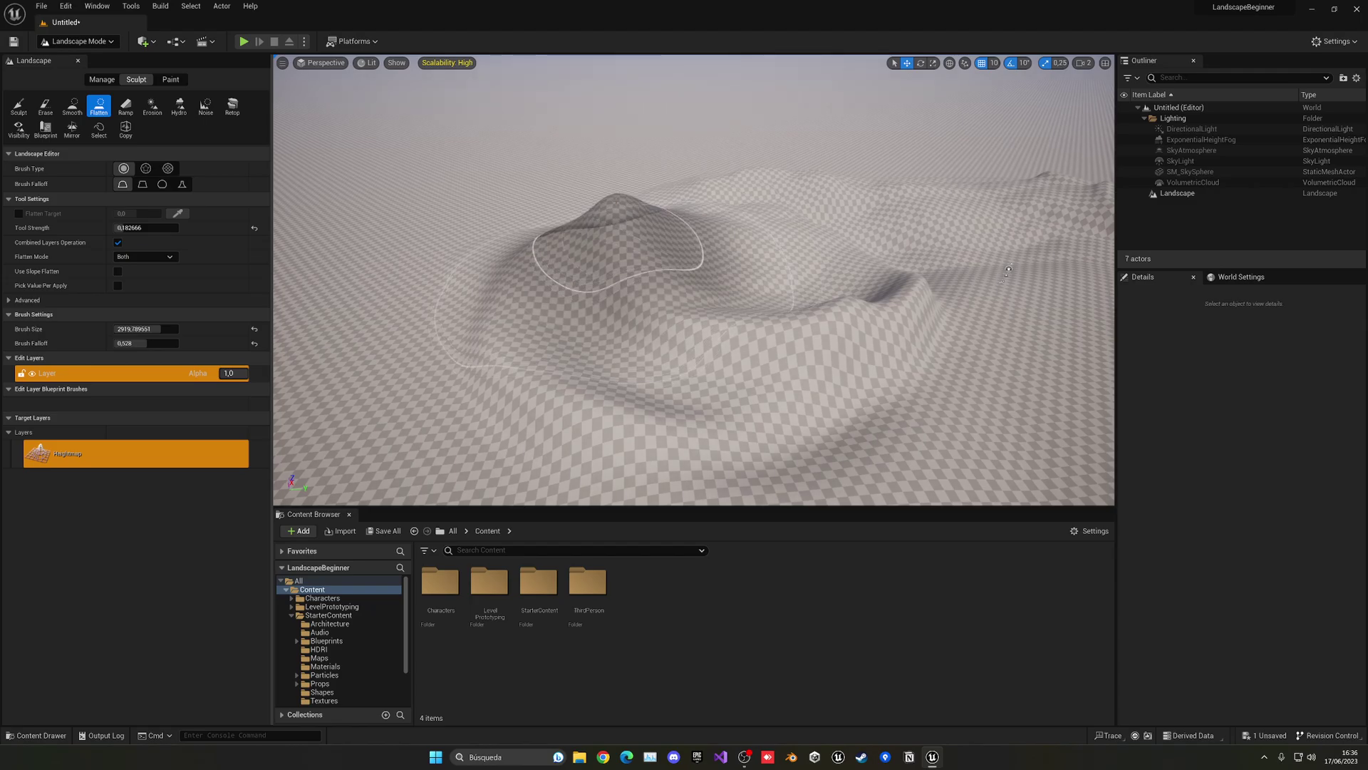
pyautogui.moveTo(615, 245)
pyautogui.mouseDown()
pyautogui.moveTo(426, 328)
pyautogui.moveTo(634, 435)
pyautogui.mouseUp()
pyautogui.press('s')
pyautogui.moveTo(662, 307)
pyautogui.mouseDown(button='right')
pyautogui.moveTo(627, 306)
pyautogui.moveTo(674, 309)
pyautogui.mouseUp(button='right')
pyautogui.moveTo(674, 310)
pyautogui.mouseDown()
pyautogui.moveTo(702, 327)
pyautogui.moveTo(716, 223)
pyautogui.moveTo(727, 253)
pyautogui.moveTo(716, 240)
pyautogui.moveTo(689, 246)
pyautogui.moveTo(707, 246)
pyautogui.mouseUp()
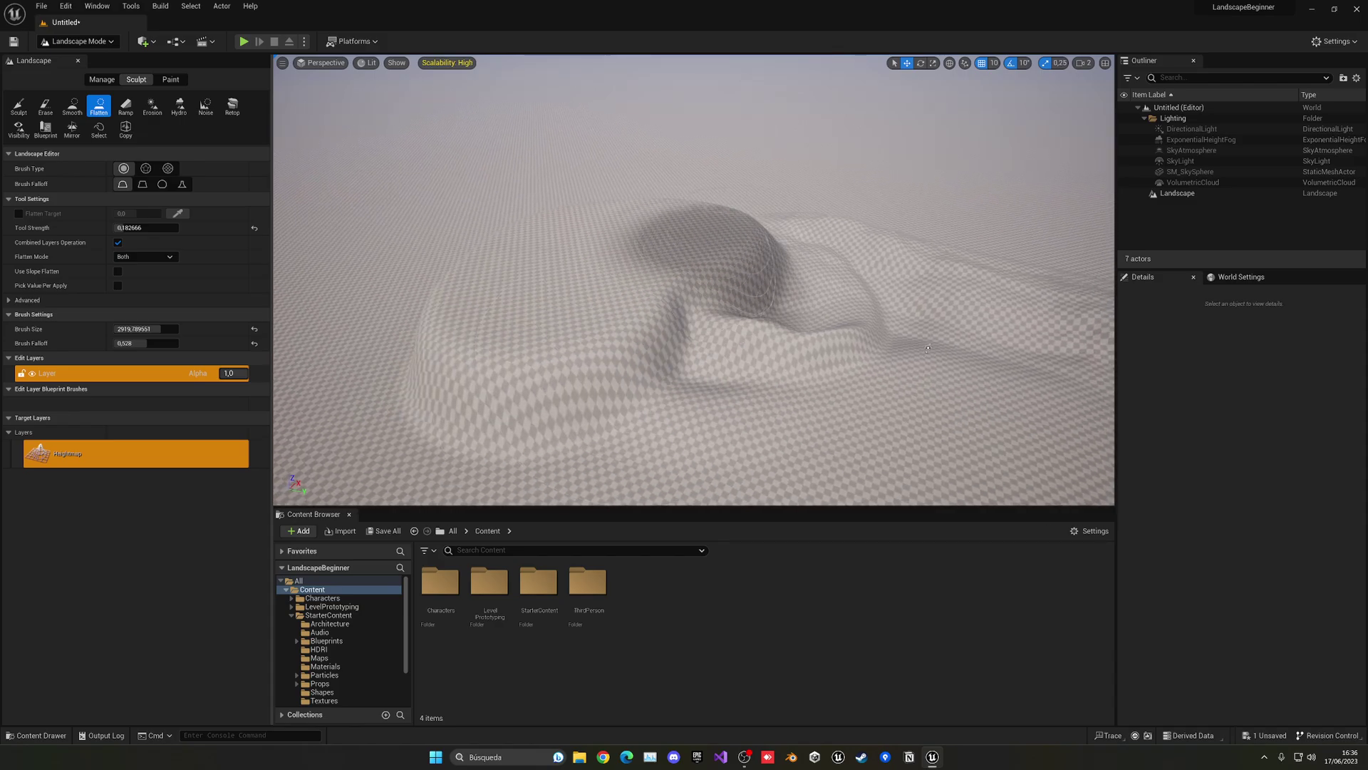
pyautogui.hotkey('ctrl', 'z')
pyautogui.hotkey('ctrl', 'z')
pyautogui.hotkey('ctrl', 'z')
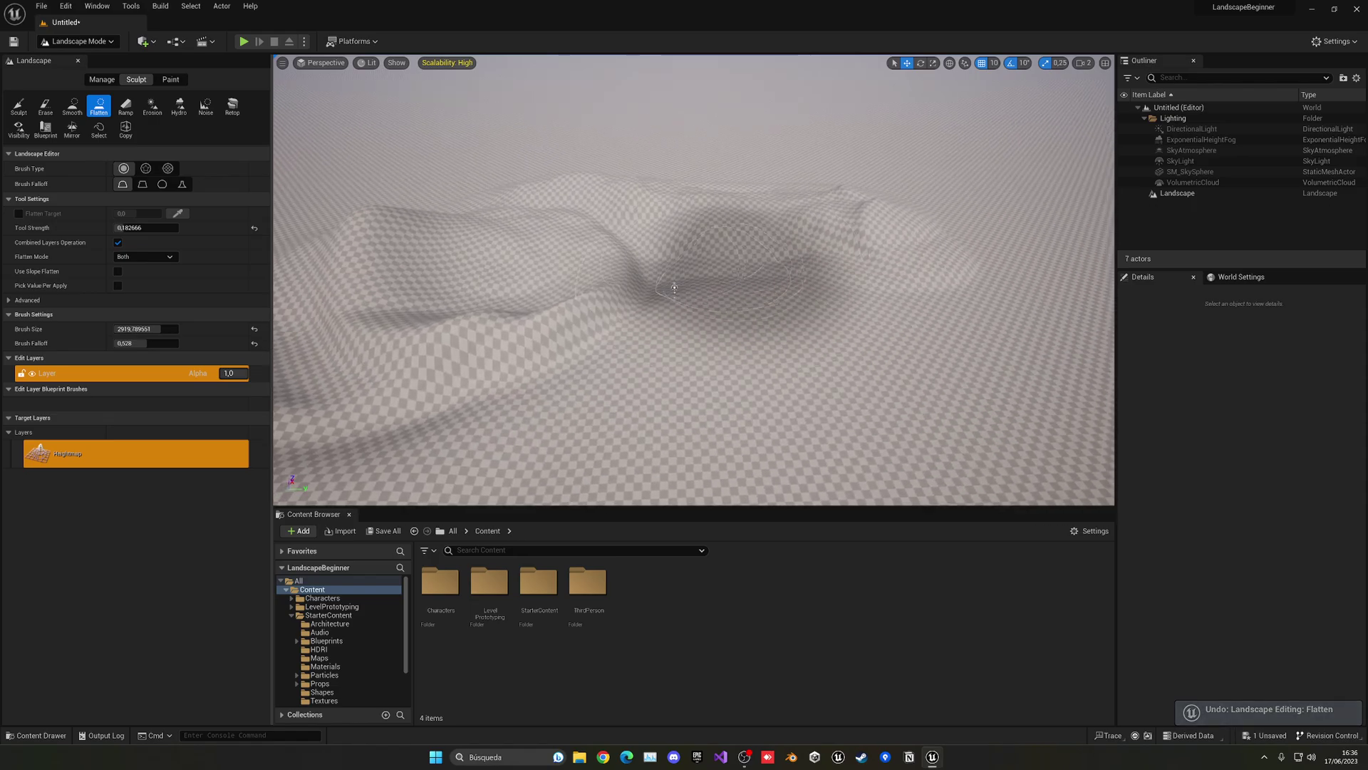
# Flatten the low ground beside the ridge with the Flatten tool.
pyautogui.moveTo(668, 284); pyautogui.dragTo(744, 313, button='right')
pyautogui.moveTo(671, 230)
pyautogui.mouseDown()
pyautogui.moveTo(716, 192)
pyautogui.moveTo(679, 258)
pyautogui.moveTo(890, 363)
pyautogui.moveTo(791, 385)
pyautogui.mouseUp()
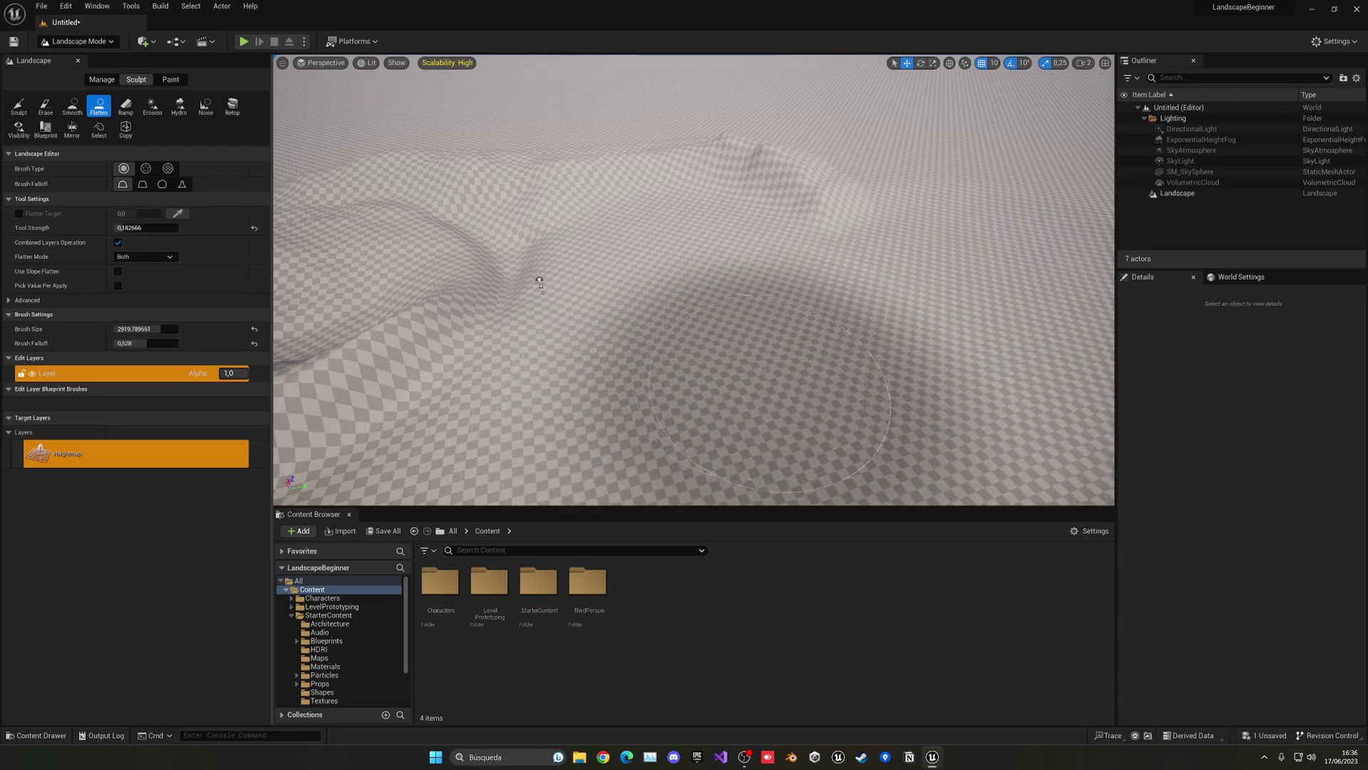
pyautogui.moveTo(790, 385)
pyautogui.mouseDown(button='right')
pyautogui.moveTo(884, 371)
pyautogui.moveTo(848, 328)
pyautogui.moveTo(912, 277)
pyautogui.moveTo(767, 370)
pyautogui.mouseUp(button='right')
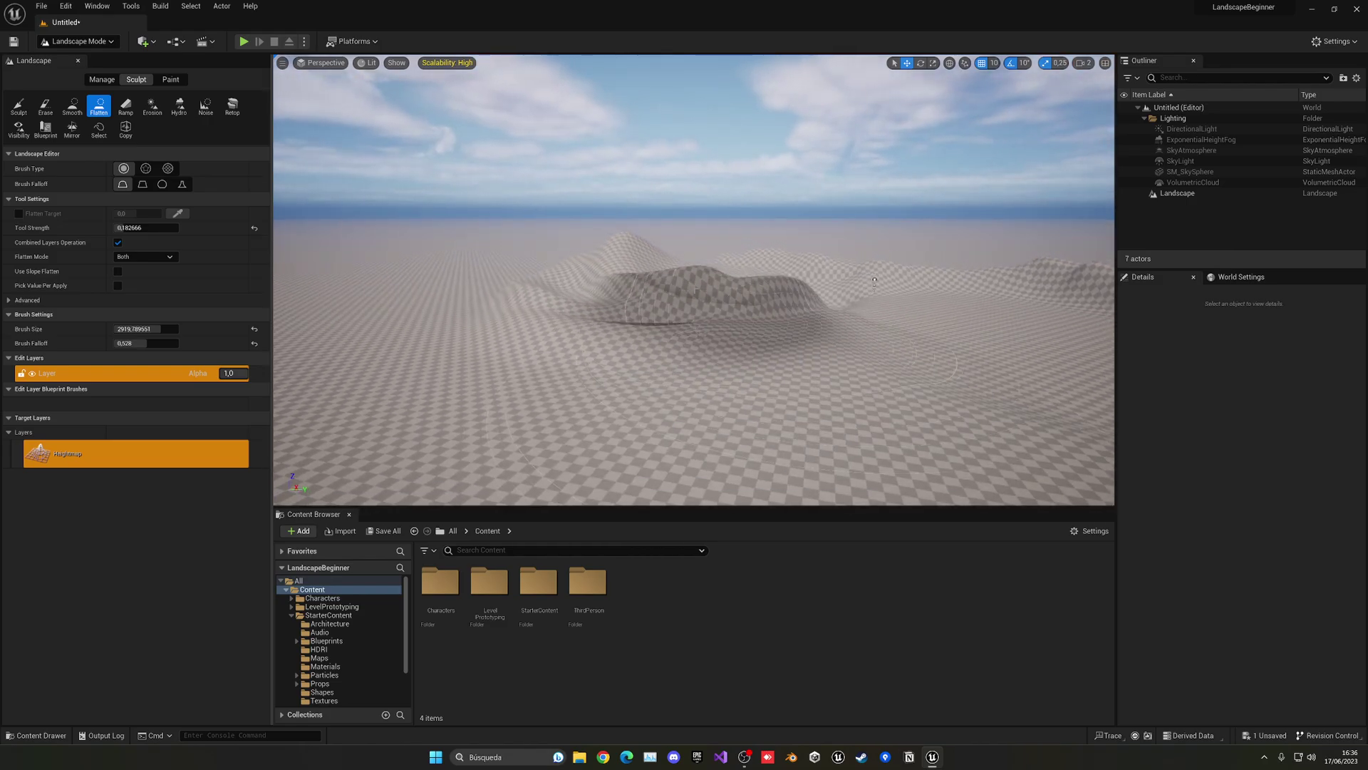
# Try one more flatten stroke from the hill toward the open ground and undo it.
pyautogui.moveTo(698, 306); pyautogui.dragTo(826, 363)
pyautogui.hotkey('ctrl', 'z')
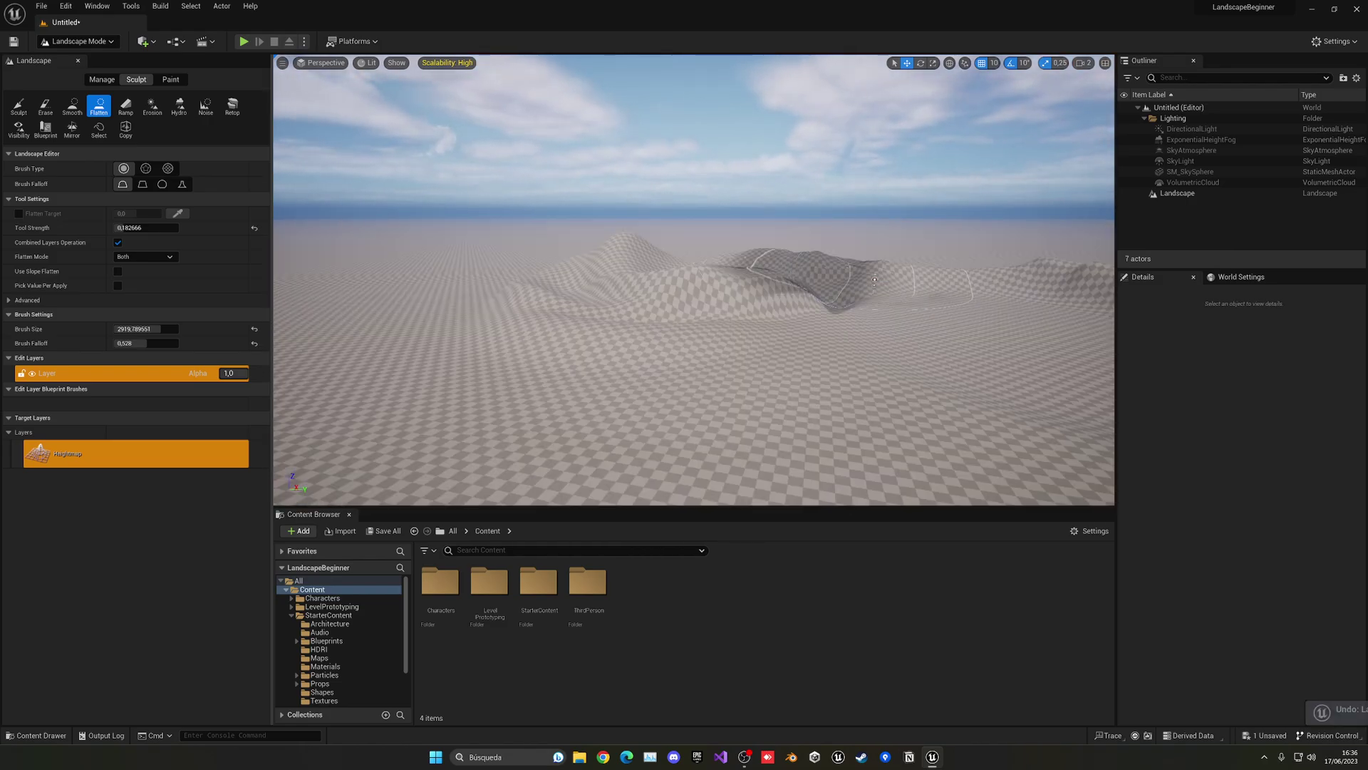
# Build a ramp with the Ramp tool on the open ground in front of the hills, rising from a low start point to a raised end point.
pyautogui.moveTo(848, 285); pyautogui.dragTo(912, 298, button='right')
pyautogui.click(125, 106)
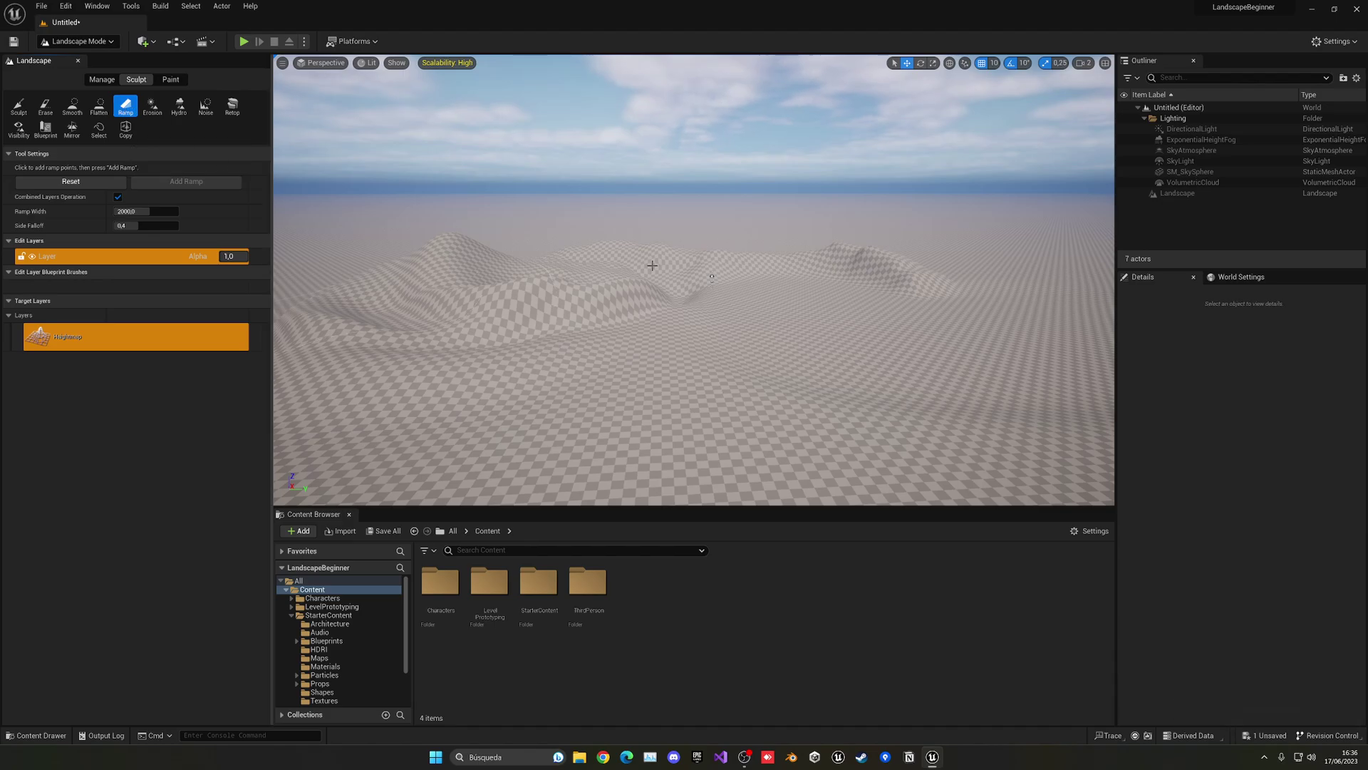
pyautogui.moveTo(652, 265); pyautogui.dragTo(727, 216, button='right')
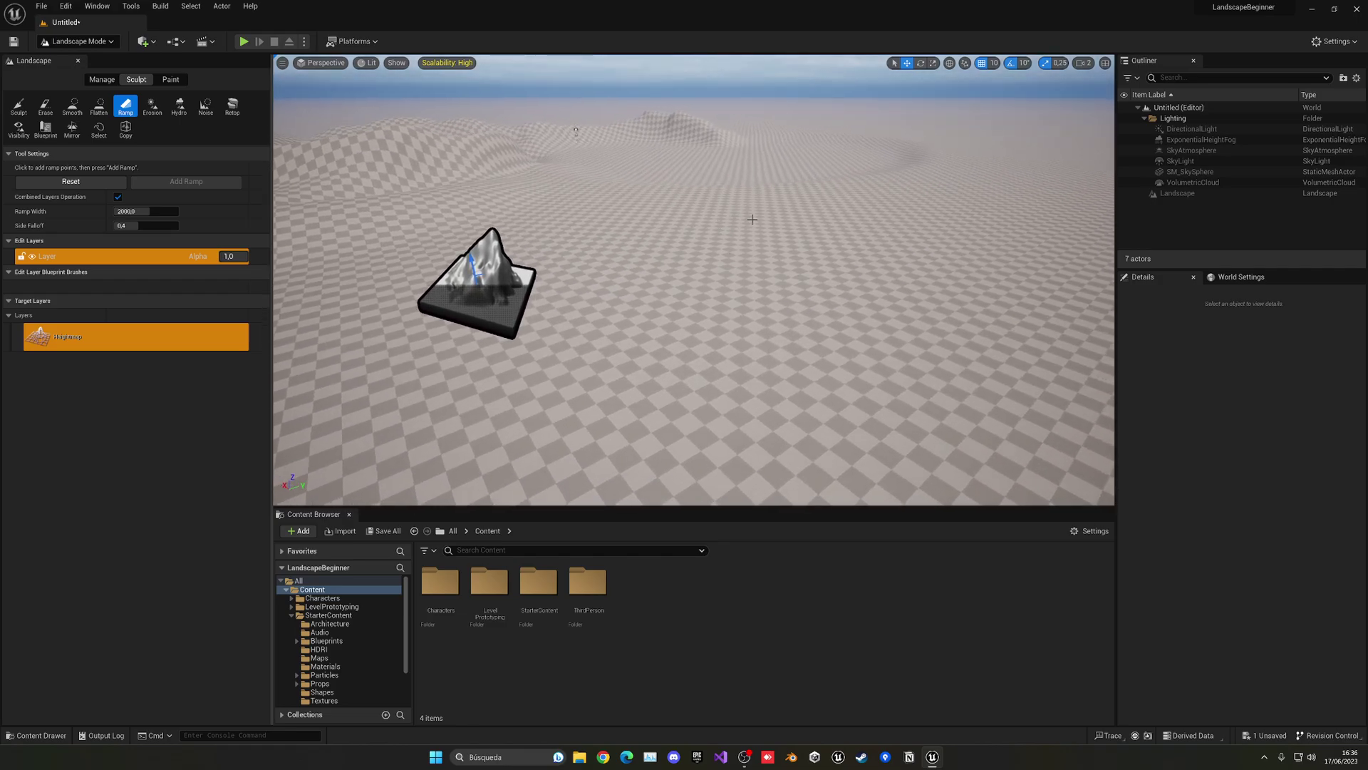
pyautogui.click(753, 219)
pyautogui.moveTo(754, 207); pyautogui.dragTo(759, 98)
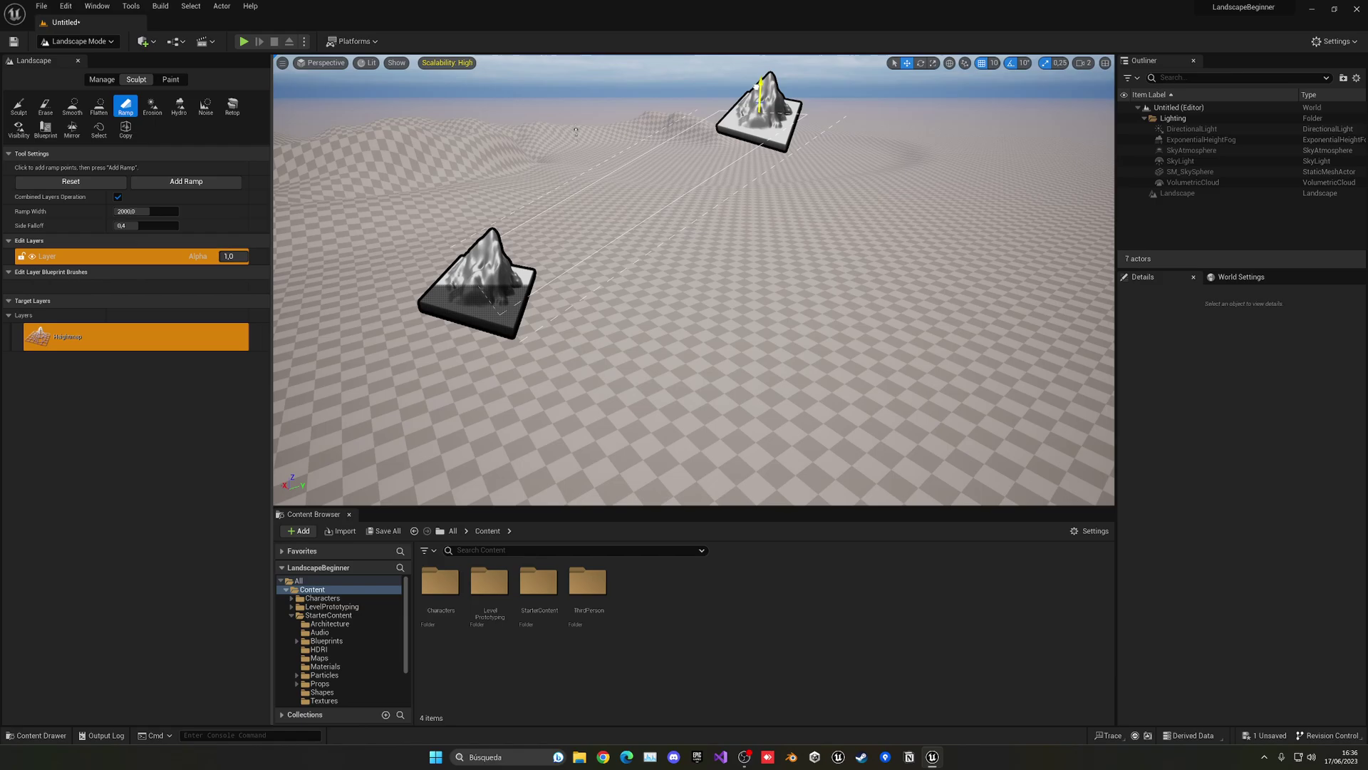
pyautogui.click(190, 184)
pyautogui.press('a')
pyautogui.moveTo(513, 207); pyautogui.dragTo(314, 188, button='right')
pyautogui.press('d')
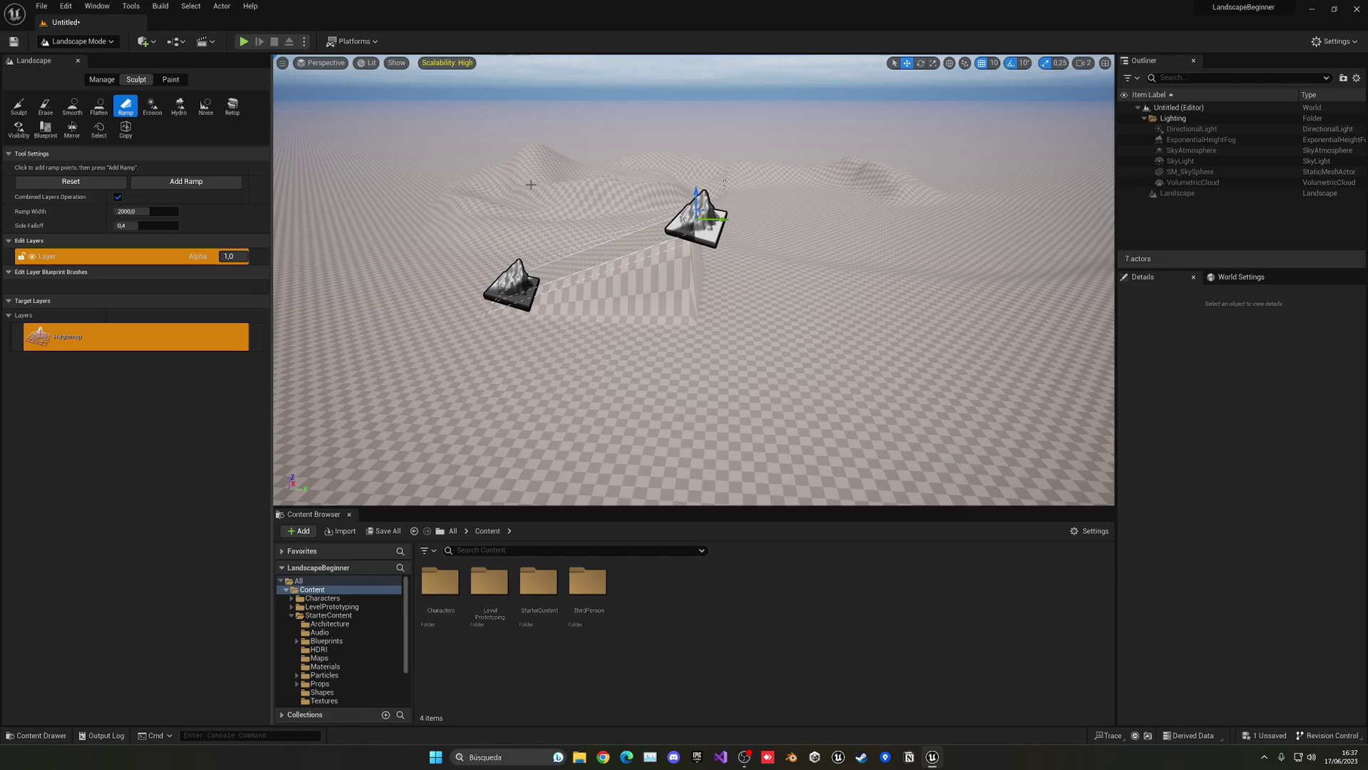
# Erode the new ramp's sharp edges with the Erosion tool.
pyautogui.click(151, 109)
pyautogui.click(179, 107)
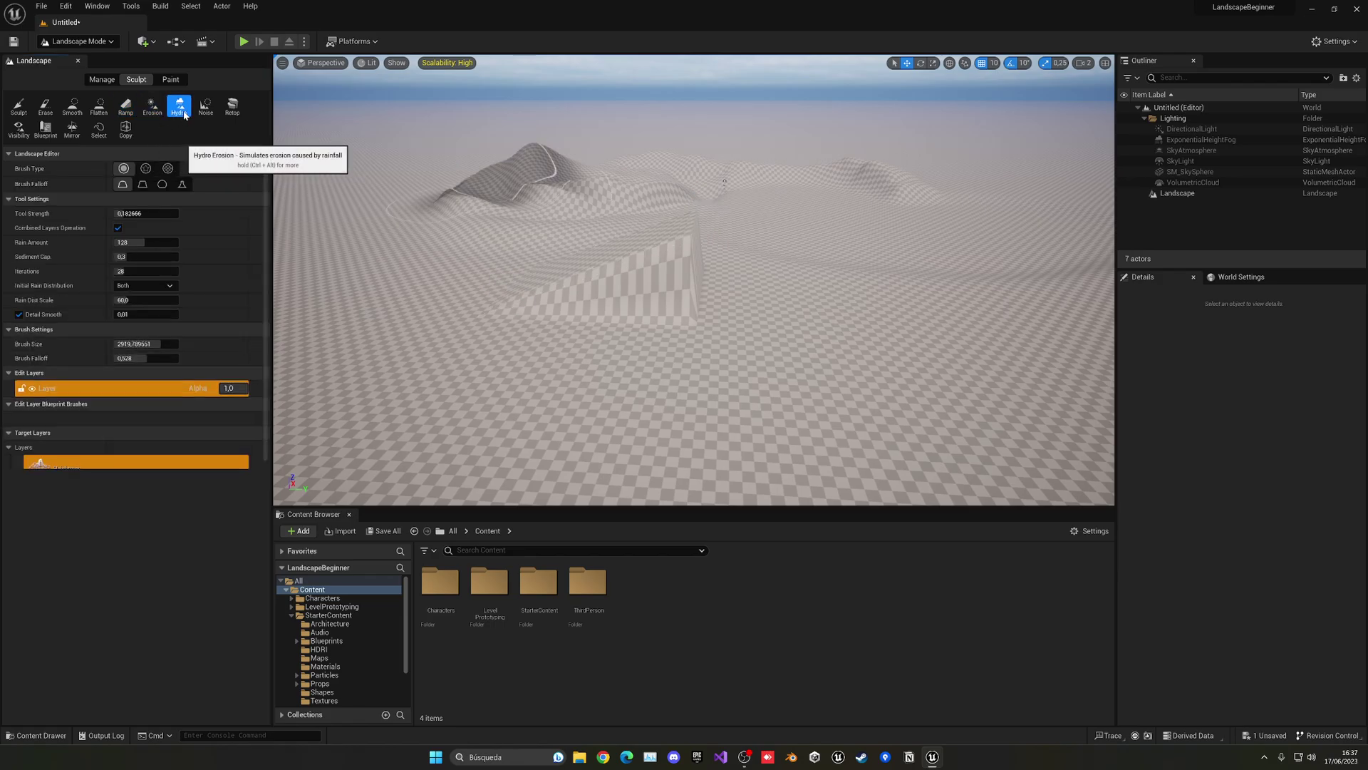
pyautogui.click(158, 110)
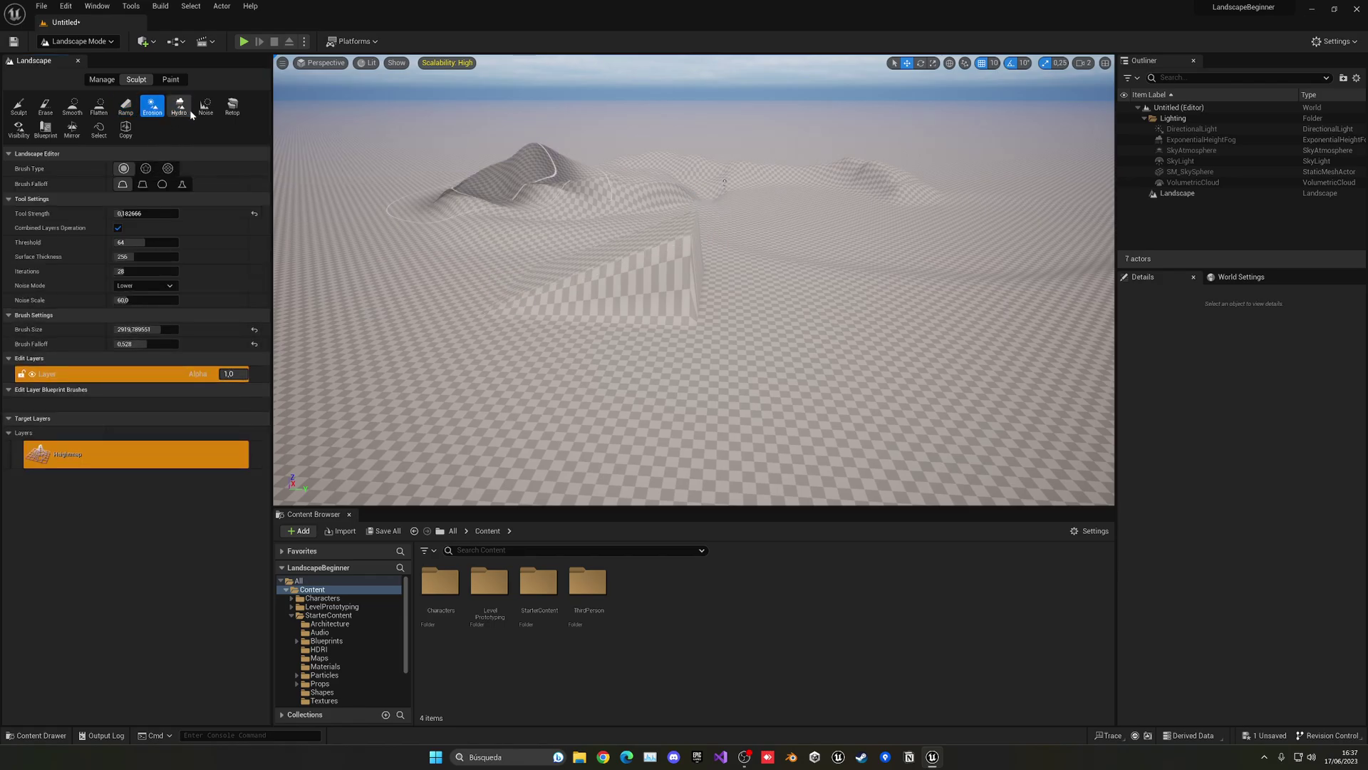
pyautogui.moveTo(681, 296); pyautogui.dragTo(769, 307, button='right')
pyautogui.moveTo(711, 275); pyautogui.dragTo(563, 275, button='right')
pyautogui.moveTo(711, 277); pyautogui.dragTo(706, 274)
# Examine the settings of the Hydro Erosion tool and the Blueprint brush tool.
pyautogui.click(180, 106)
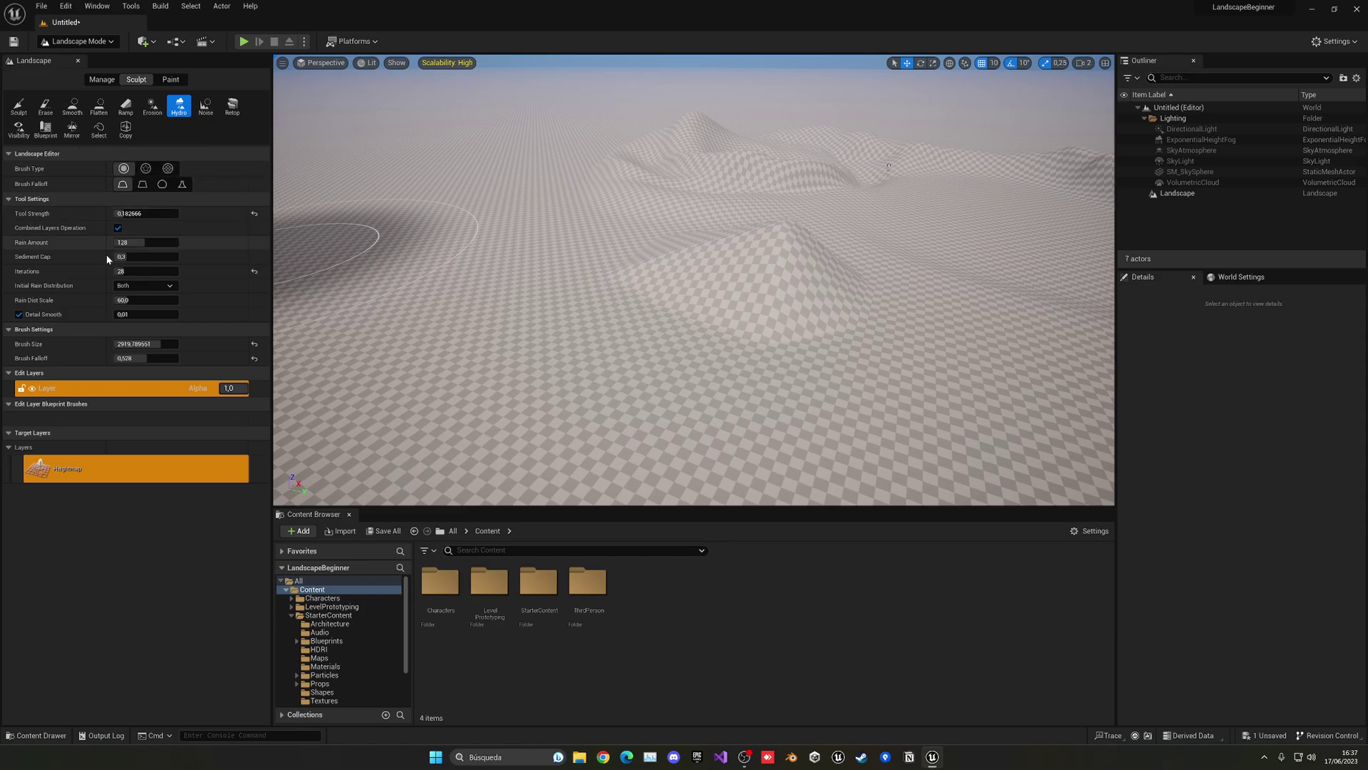
pyautogui.moveTo(578, 235); pyautogui.dragTo(647, 220, button='right')
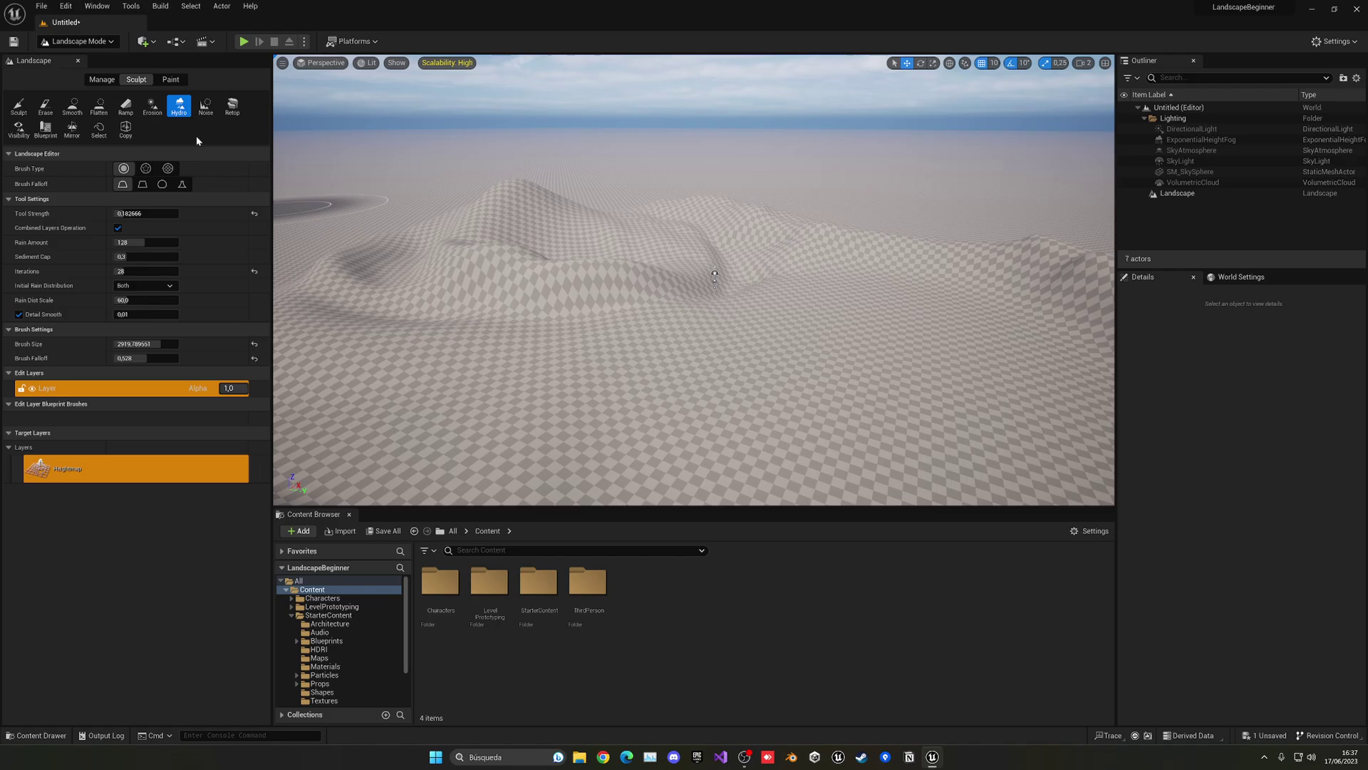
pyautogui.click(46, 137)
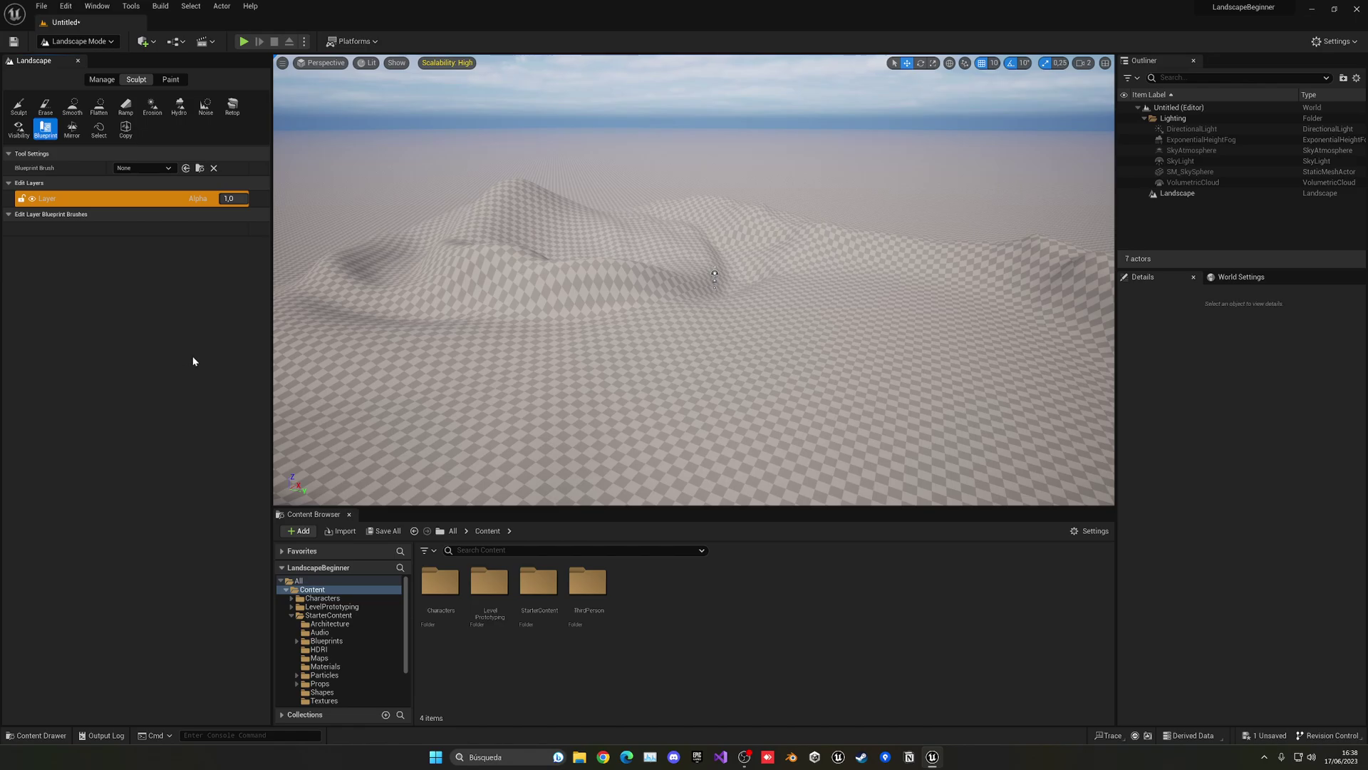
# Play-test the level from the valley, run the character across the sculpted hills, and stop the session.
pyautogui.press('w')
pyautogui.moveTo(478, 213); pyautogui.dragTo(534, 231, button='right')
pyautogui.hotkey('alt', 'p')
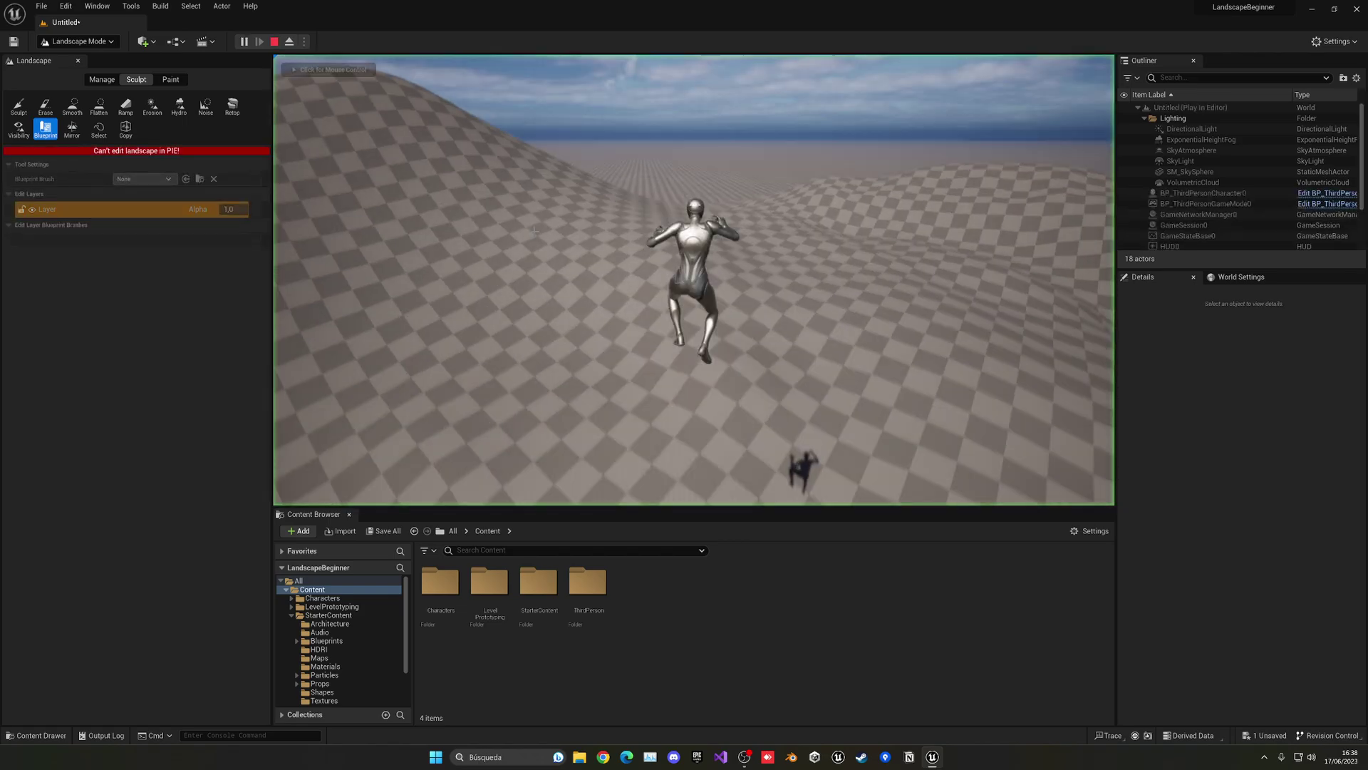
pyautogui.press('w')
pyautogui.press('d')
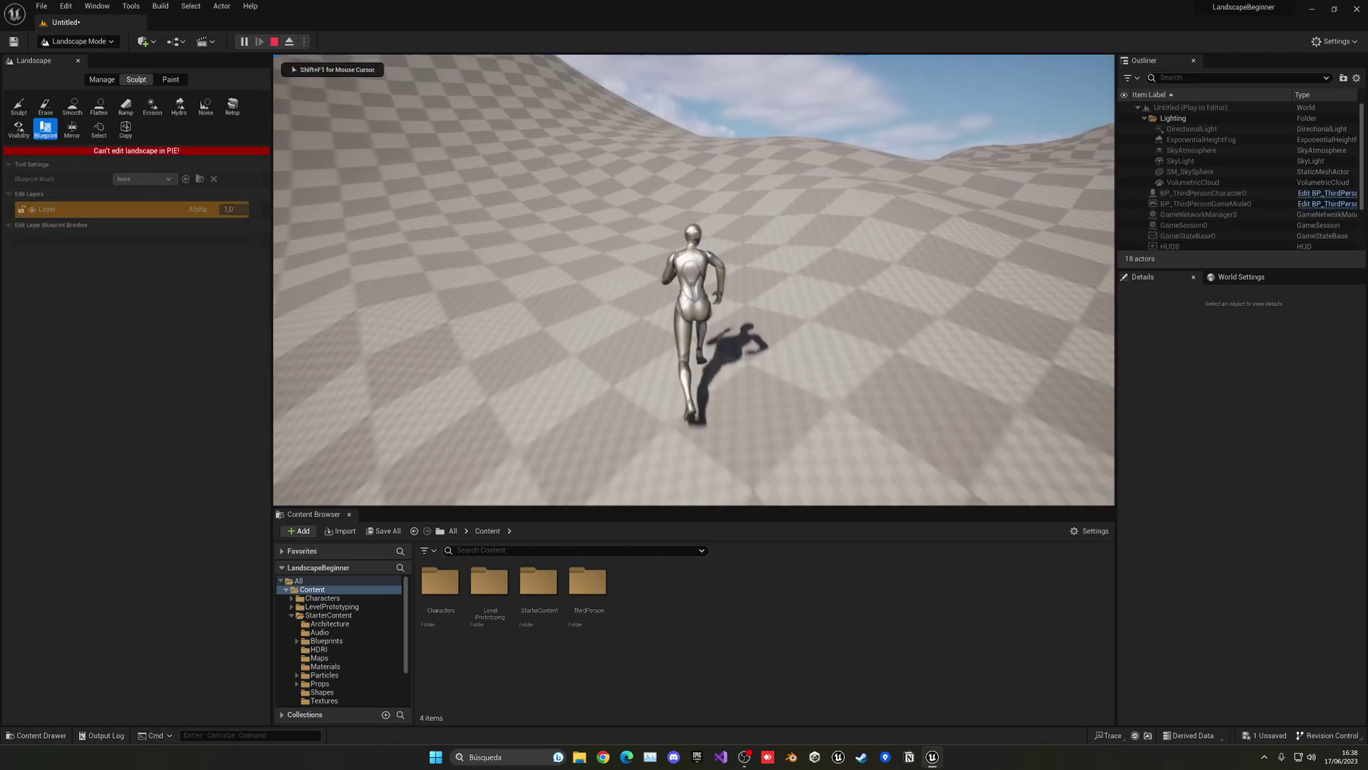
pyautogui.press('a')
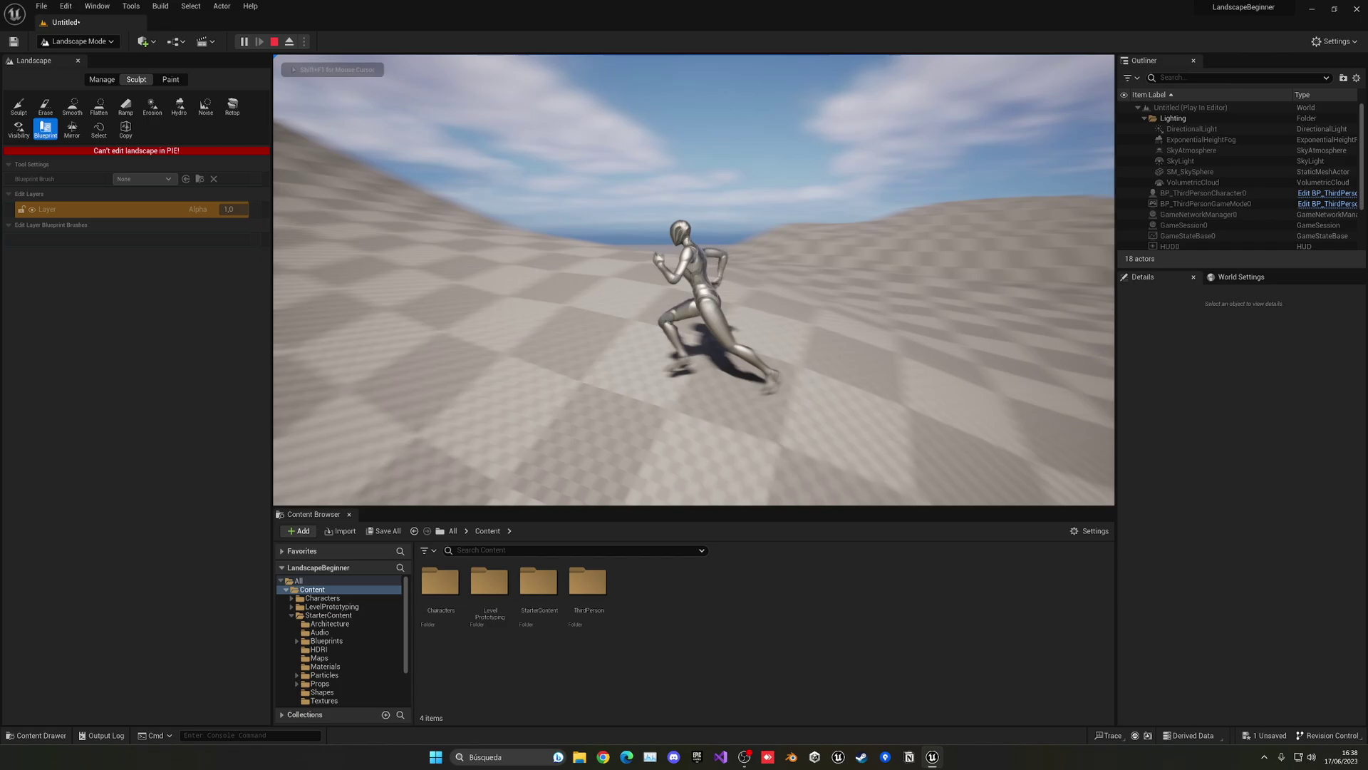
pyautogui.press('w')
pyautogui.press('d')
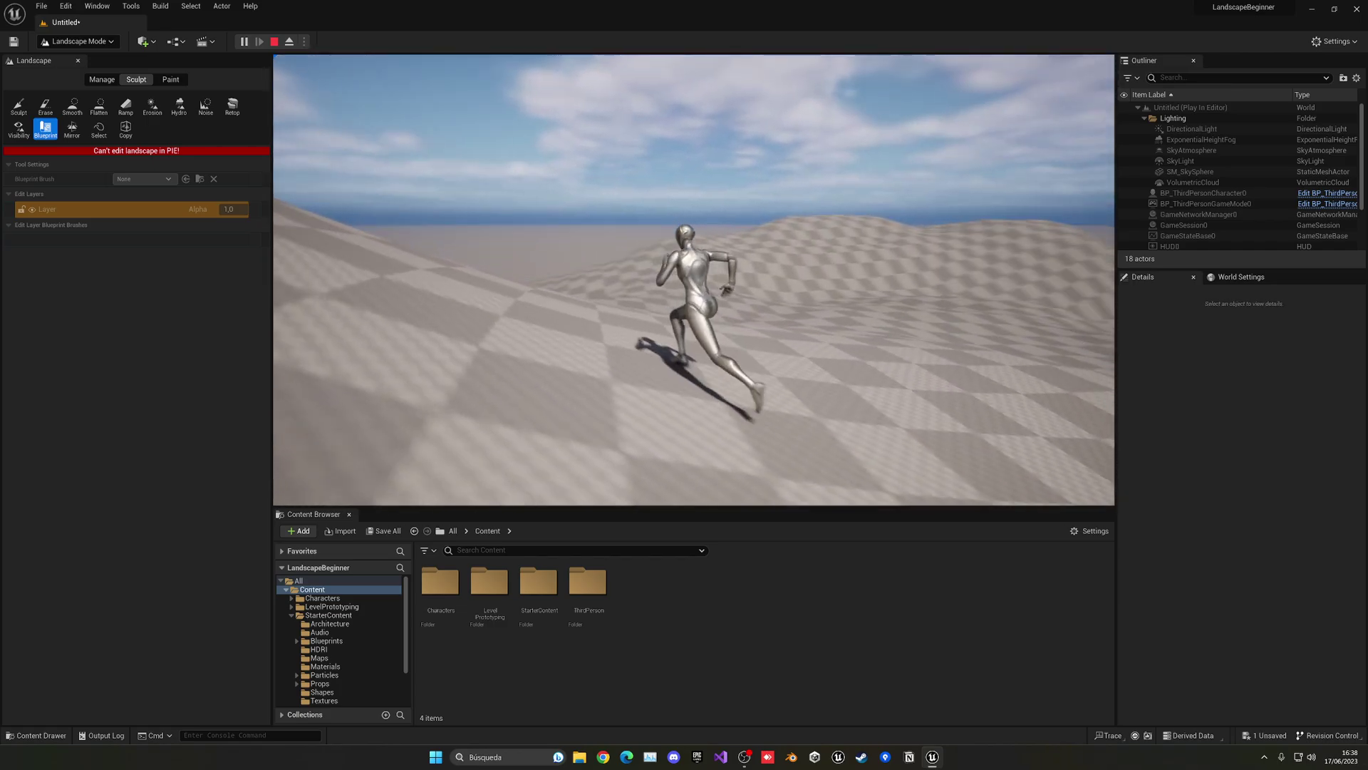
pyautogui.press('a')
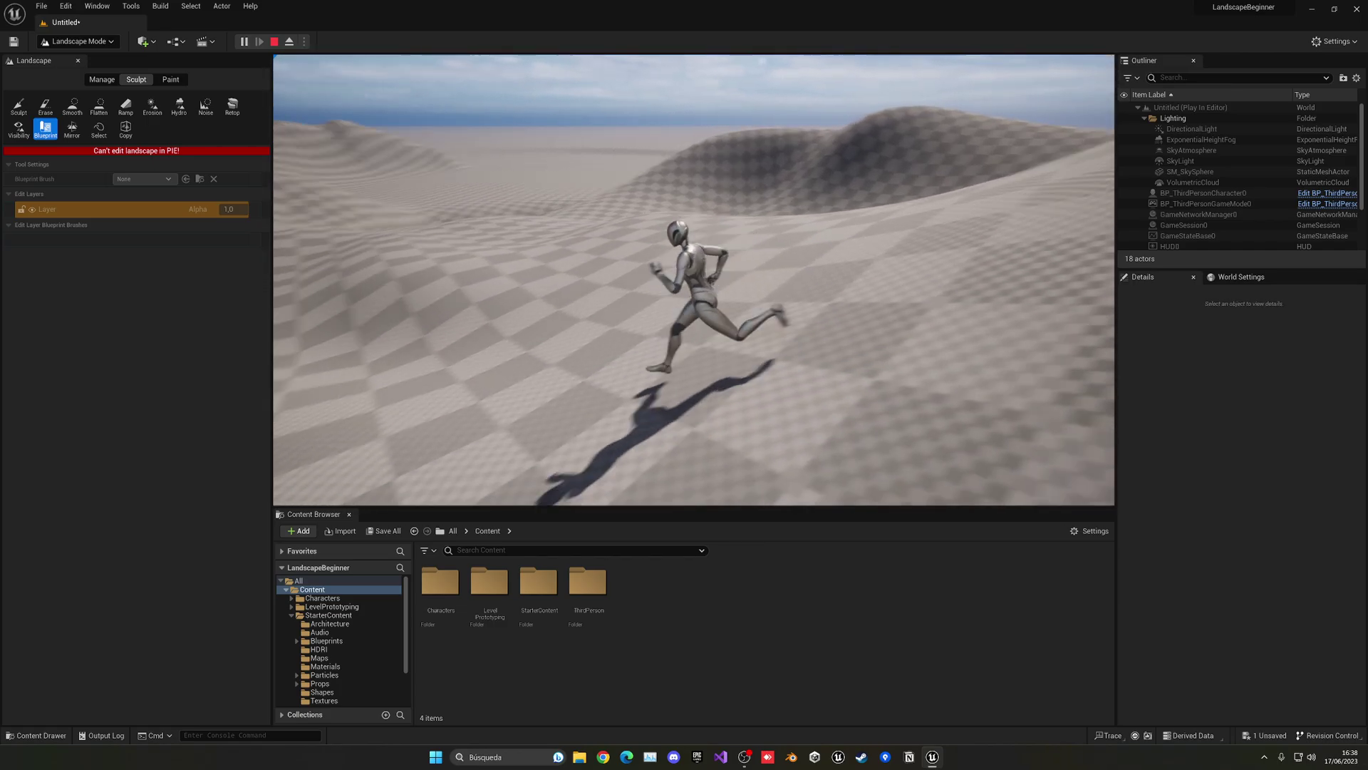
pyautogui.press('w')
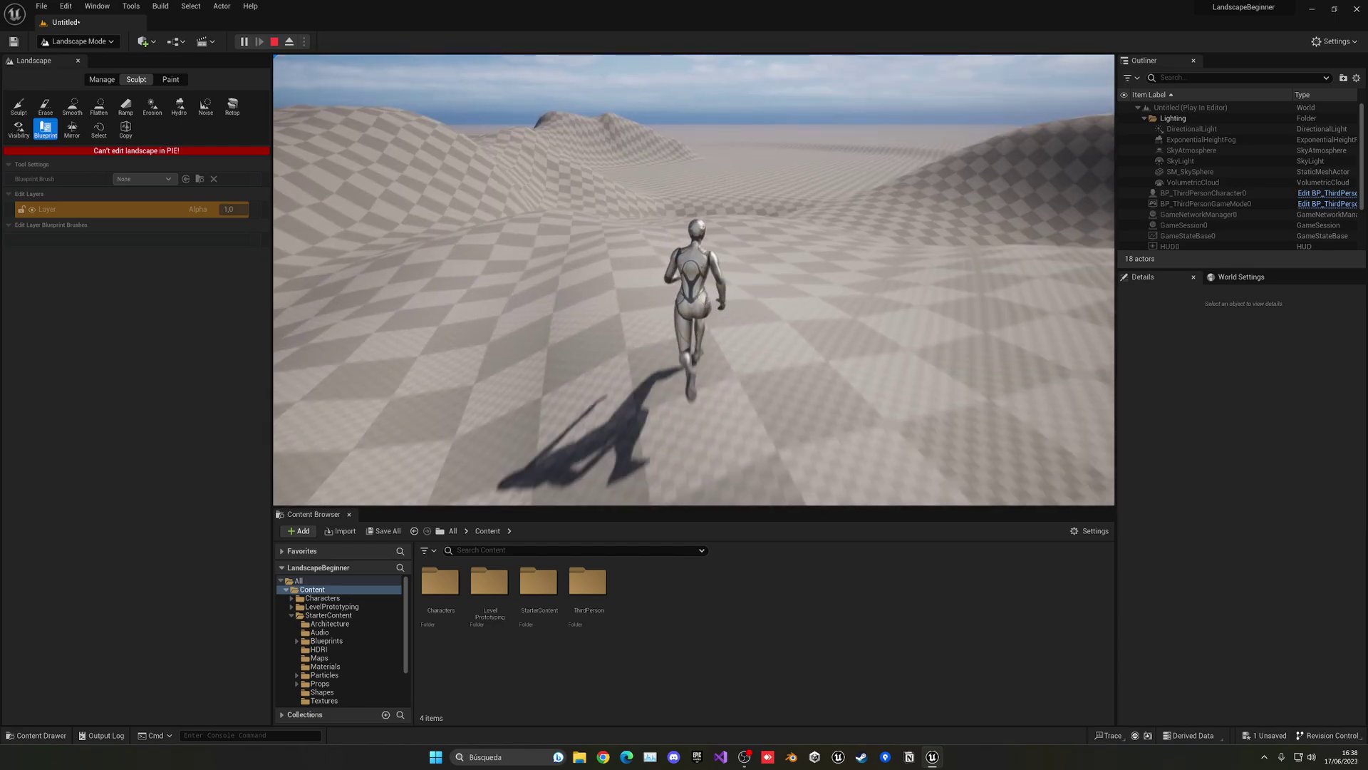
pyautogui.press('Escape')
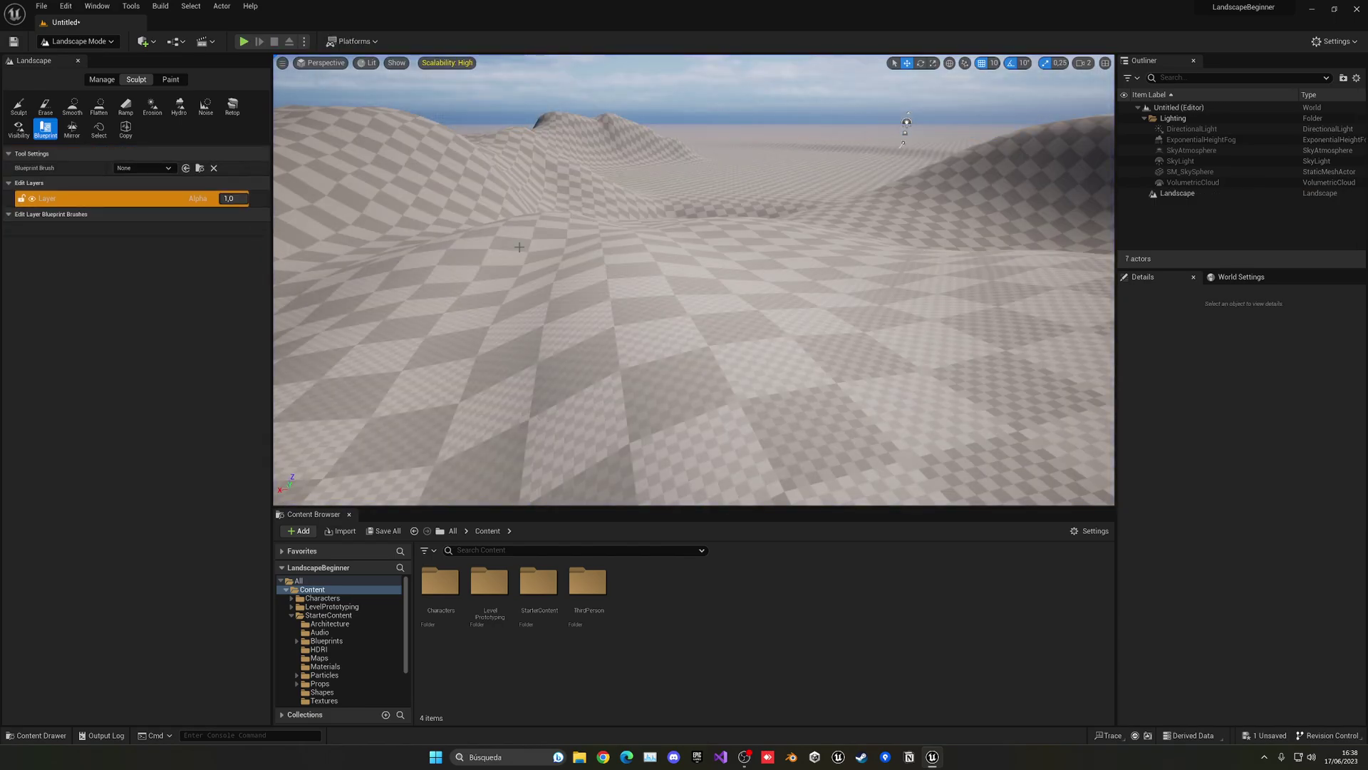
# Show the landscape Paint tools and look over the sculpted terrain.
pyautogui.click(169, 80)
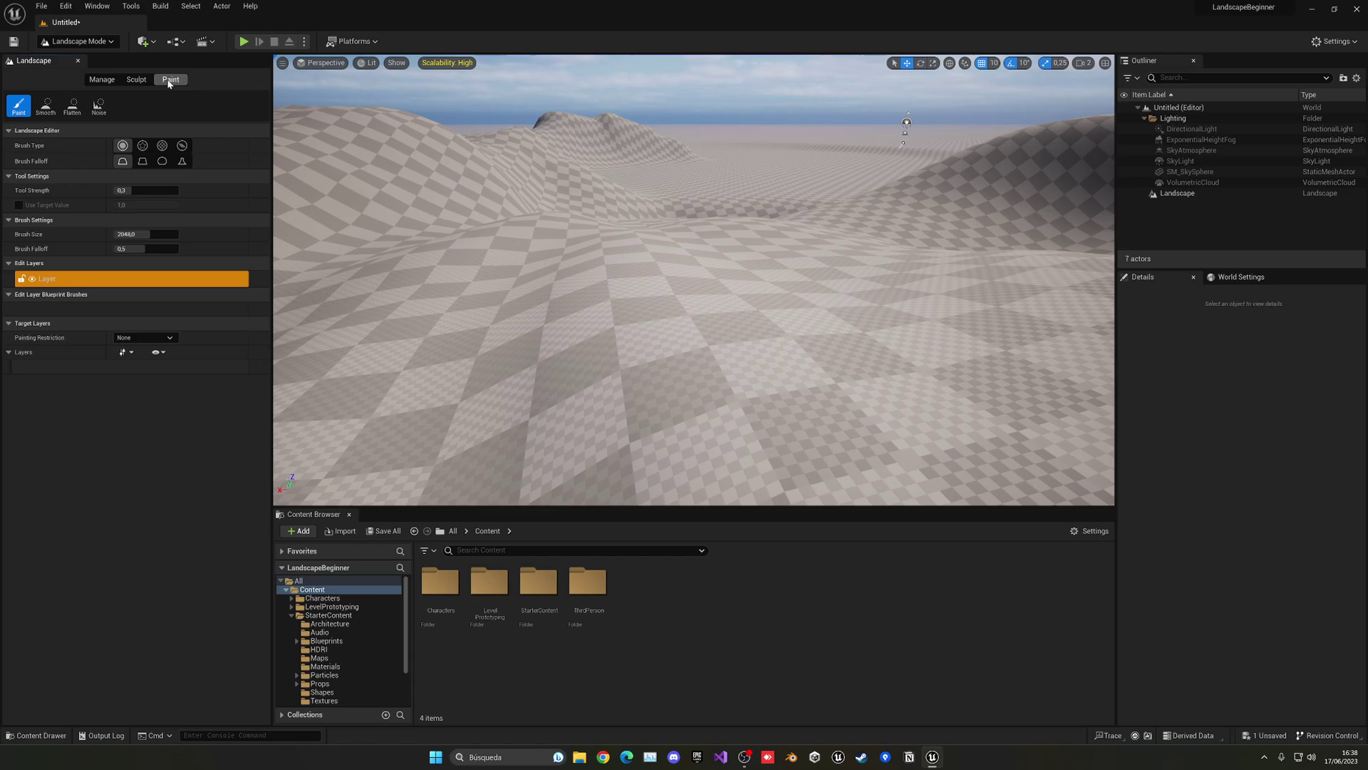
pyautogui.moveTo(694, 280)
pyautogui.mouseDown(button='right')
pyautogui.moveTo(542, 321)
pyautogui.moveTo(870, 318)
pyautogui.moveTo(651, 302)
pyautogui.moveTo(641, 277)
pyautogui.moveTo(645, 299)
pyautogui.mouseUp(button='right')
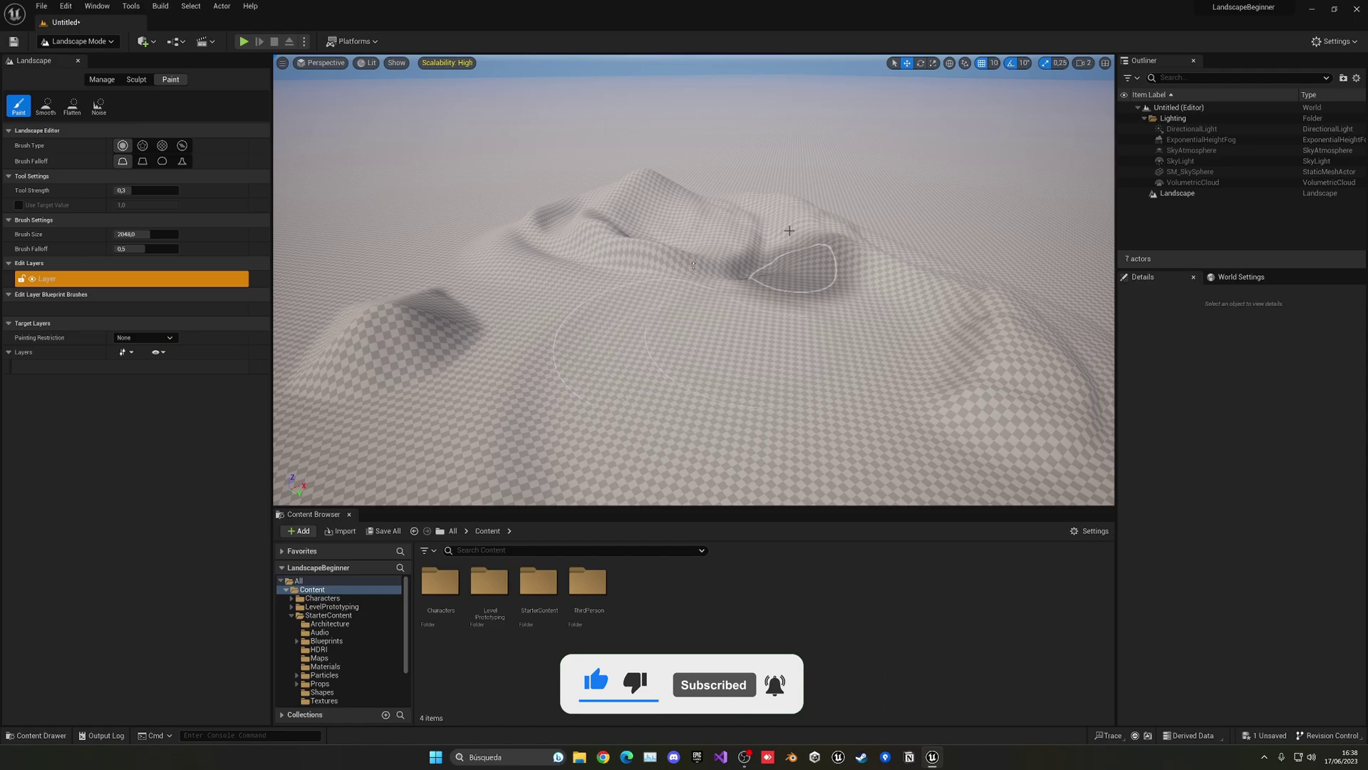
# Return to Selection Mode and assign M_Ground_Grass as the landscape's Landscape Material.
pyautogui.click(77, 41)
pyautogui.click(69, 62)
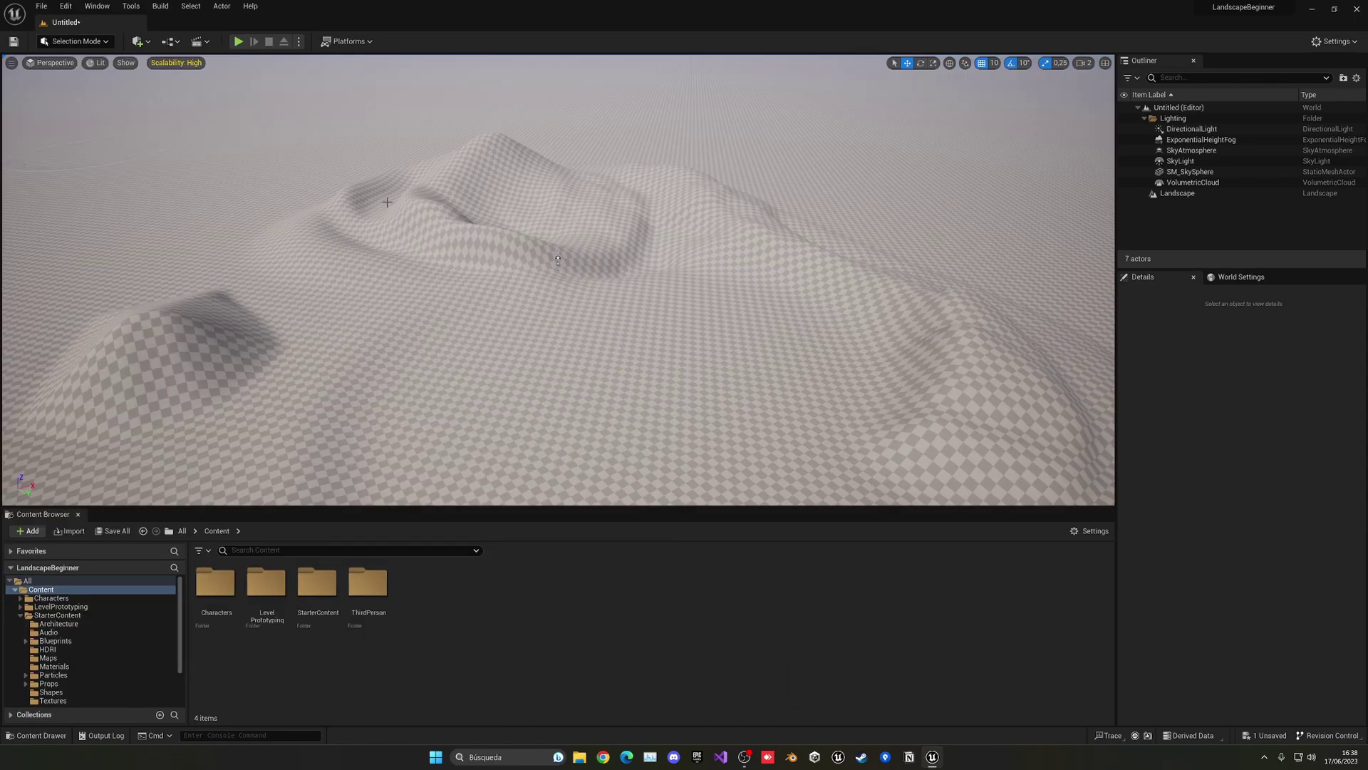
pyautogui.click(557, 260)
pyautogui.scroll(3, 1193, 549)
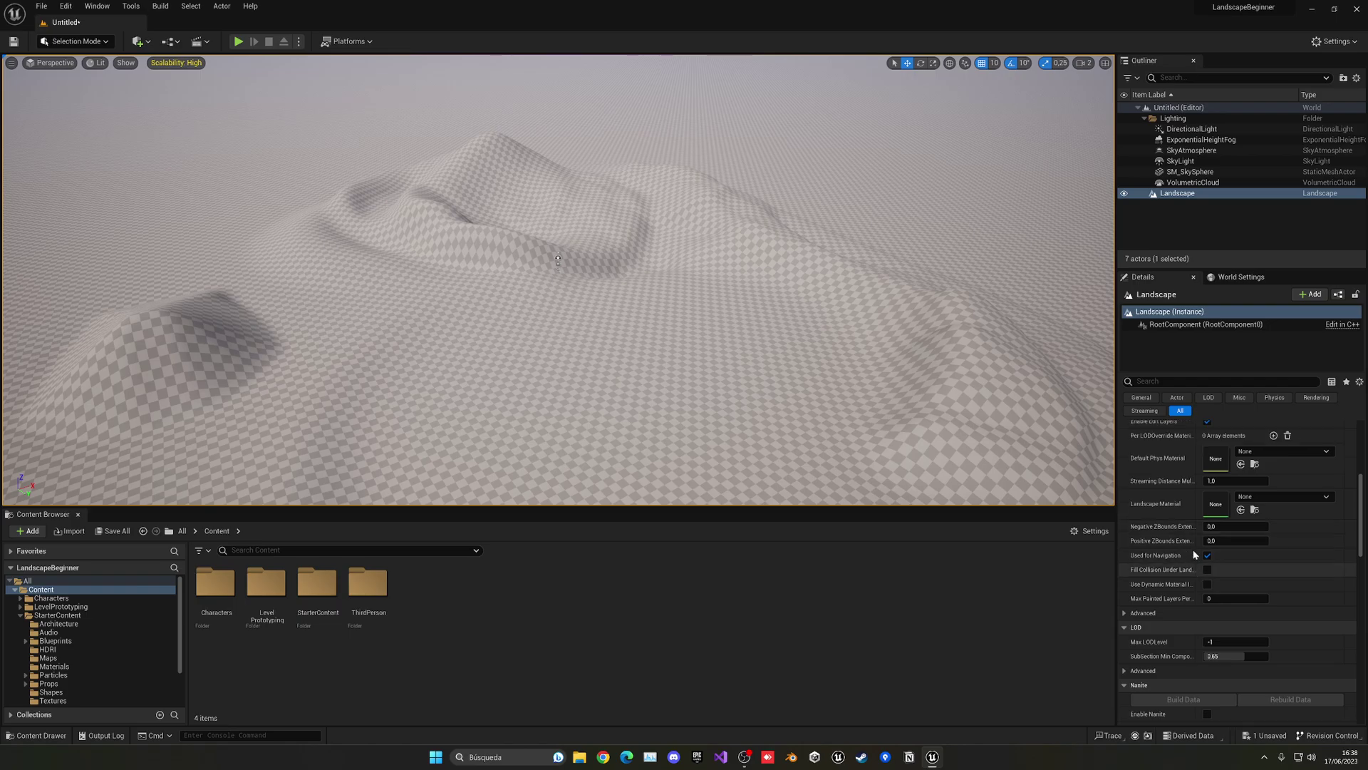
pyautogui.scroll(-1, 1184, 554)
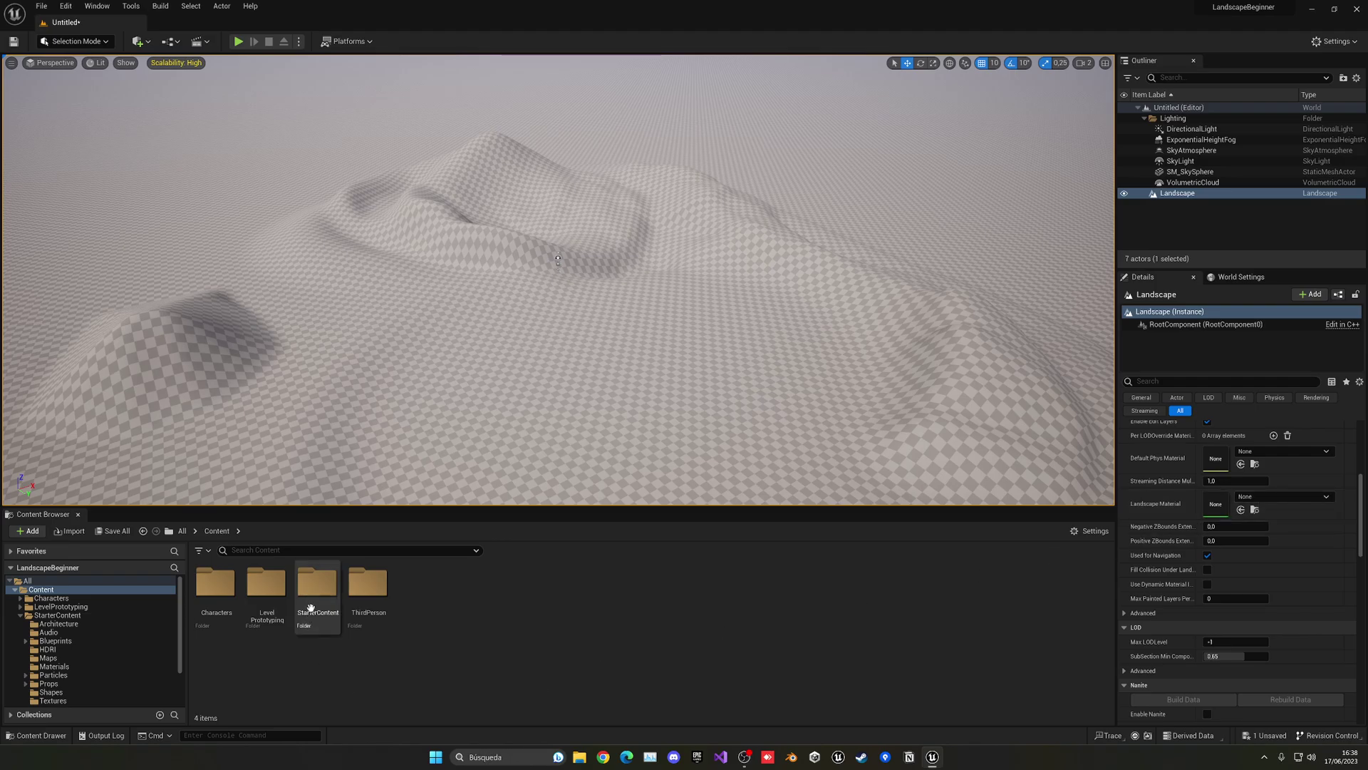
pyautogui.click(1255, 498)
pyautogui.write('grass')
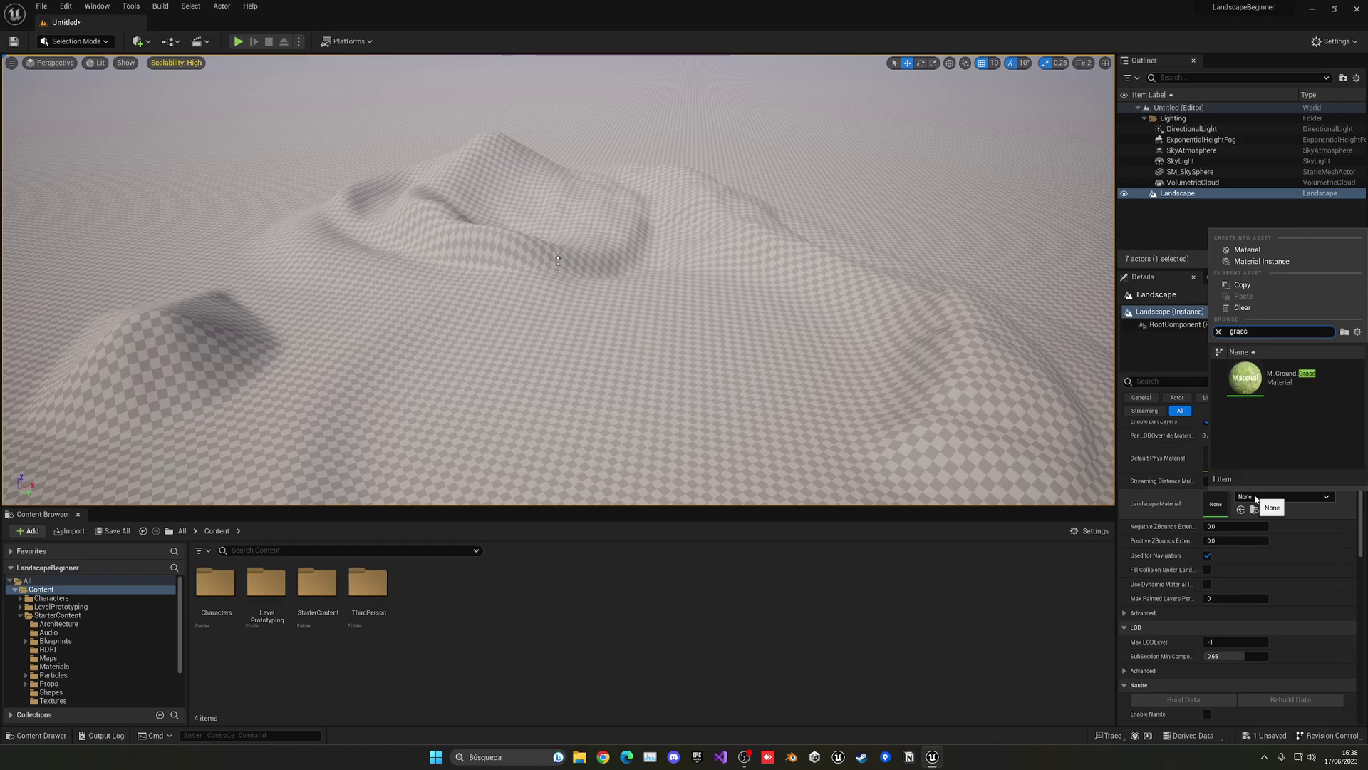
pyautogui.click(1330, 377)
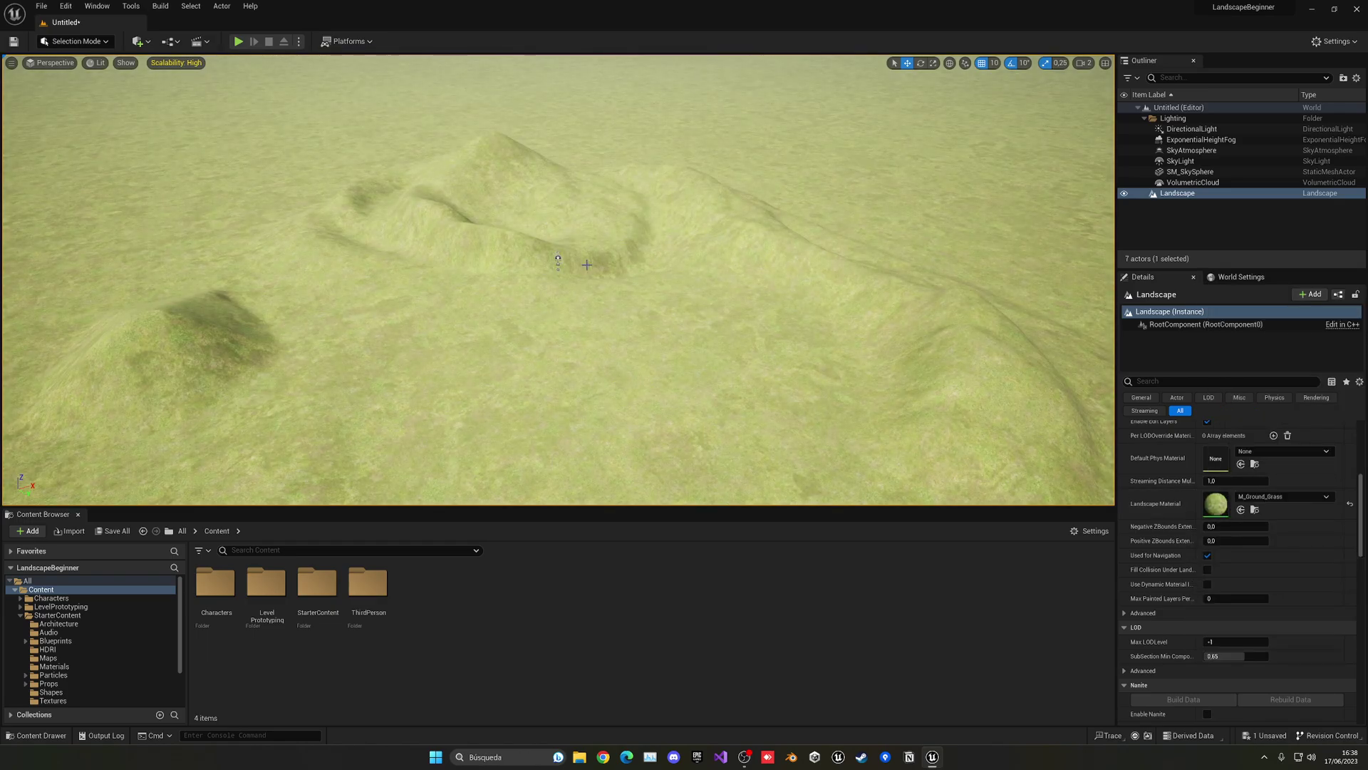
# Play-test the grass-covered landscape by running the character between the hills, and stop the session.
pyautogui.press('w')
pyautogui.moveTo(586, 265)
pyautogui.mouseDown(button='right')
pyautogui.moveTo(624, 196)
pyautogui.moveTo(596, 275)
pyautogui.mouseUp(button='right')
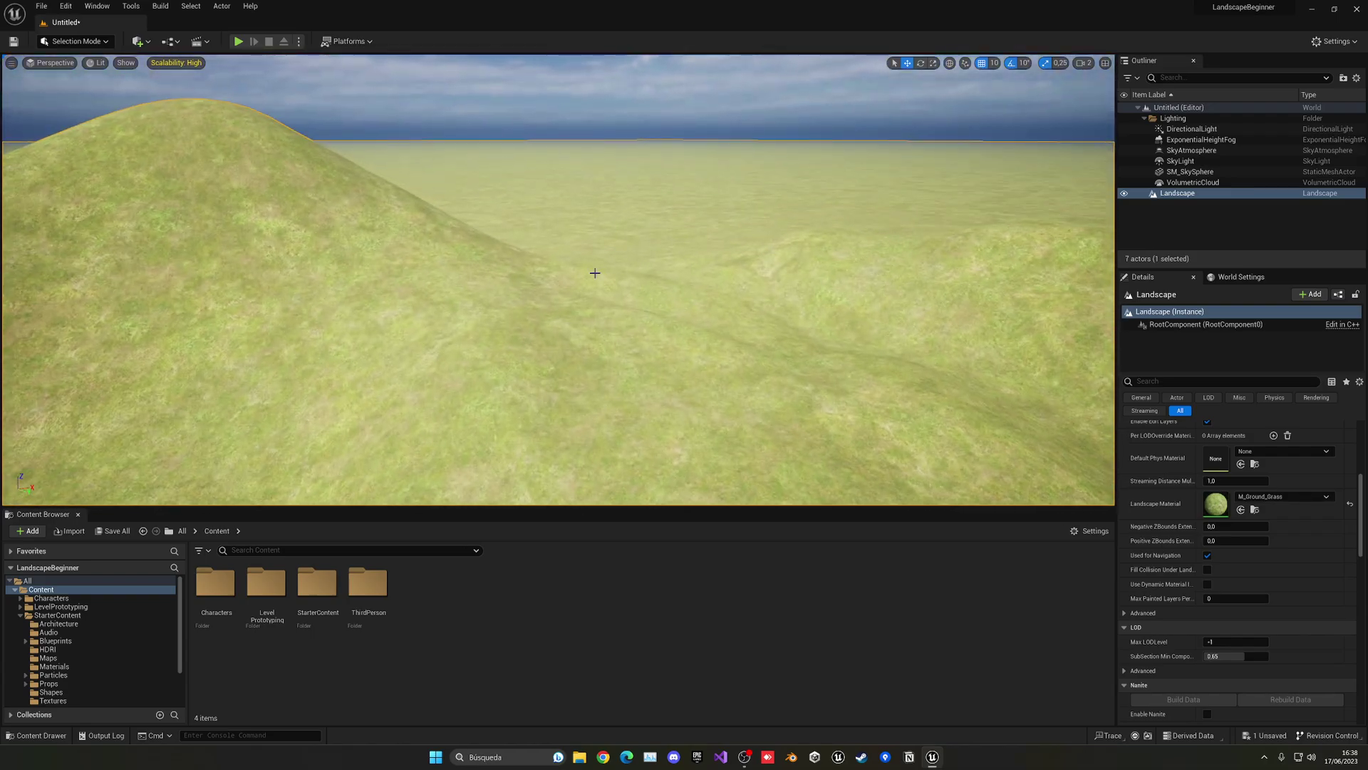
pyautogui.hotkey('alt', 'p')
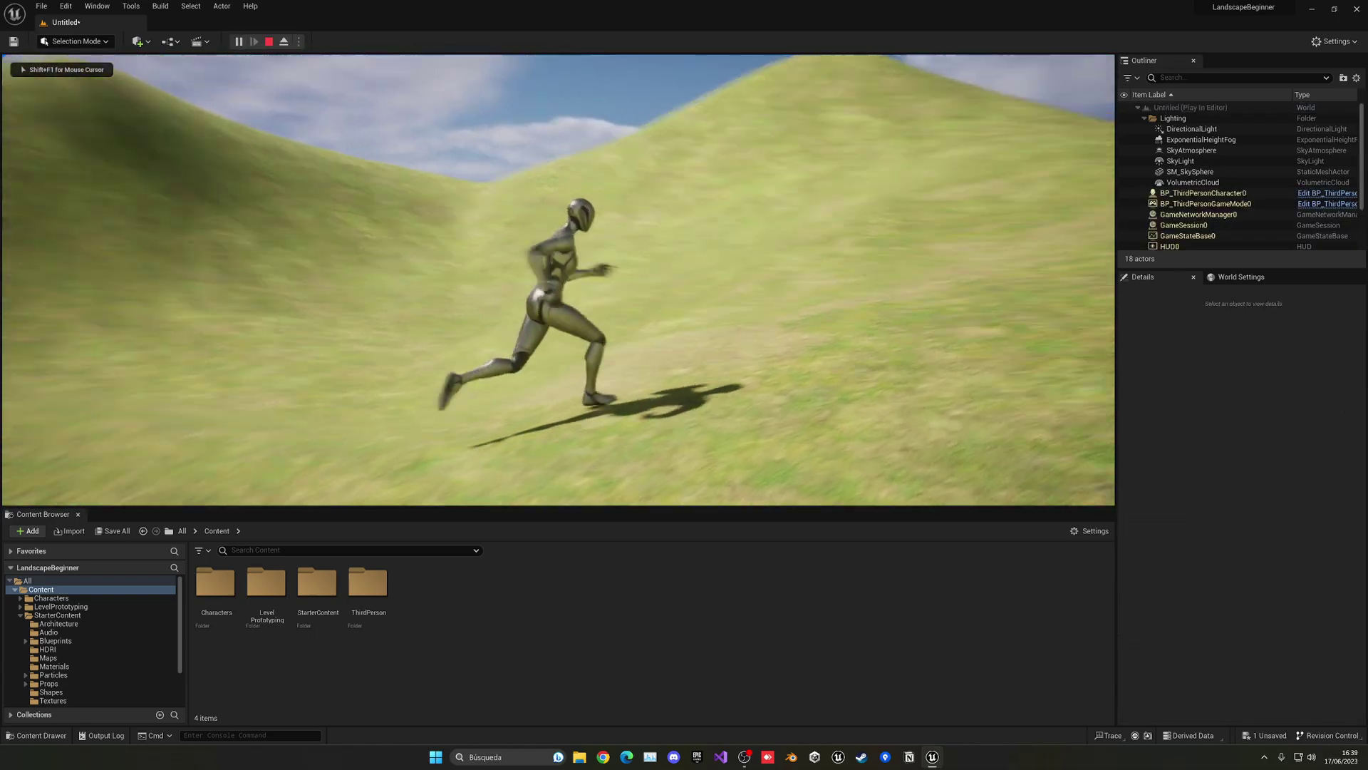
pyautogui.press('w')
pyautogui.press('w')
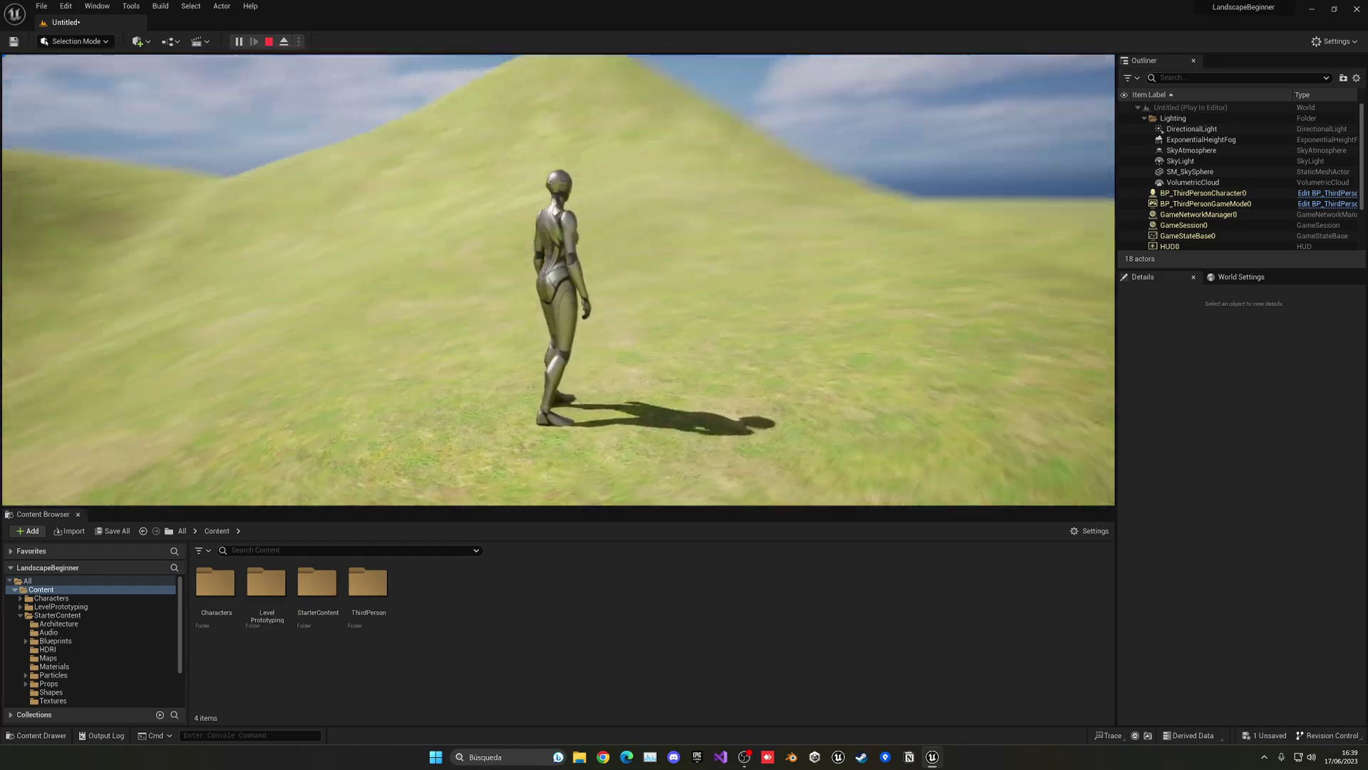
pyautogui.press('w')
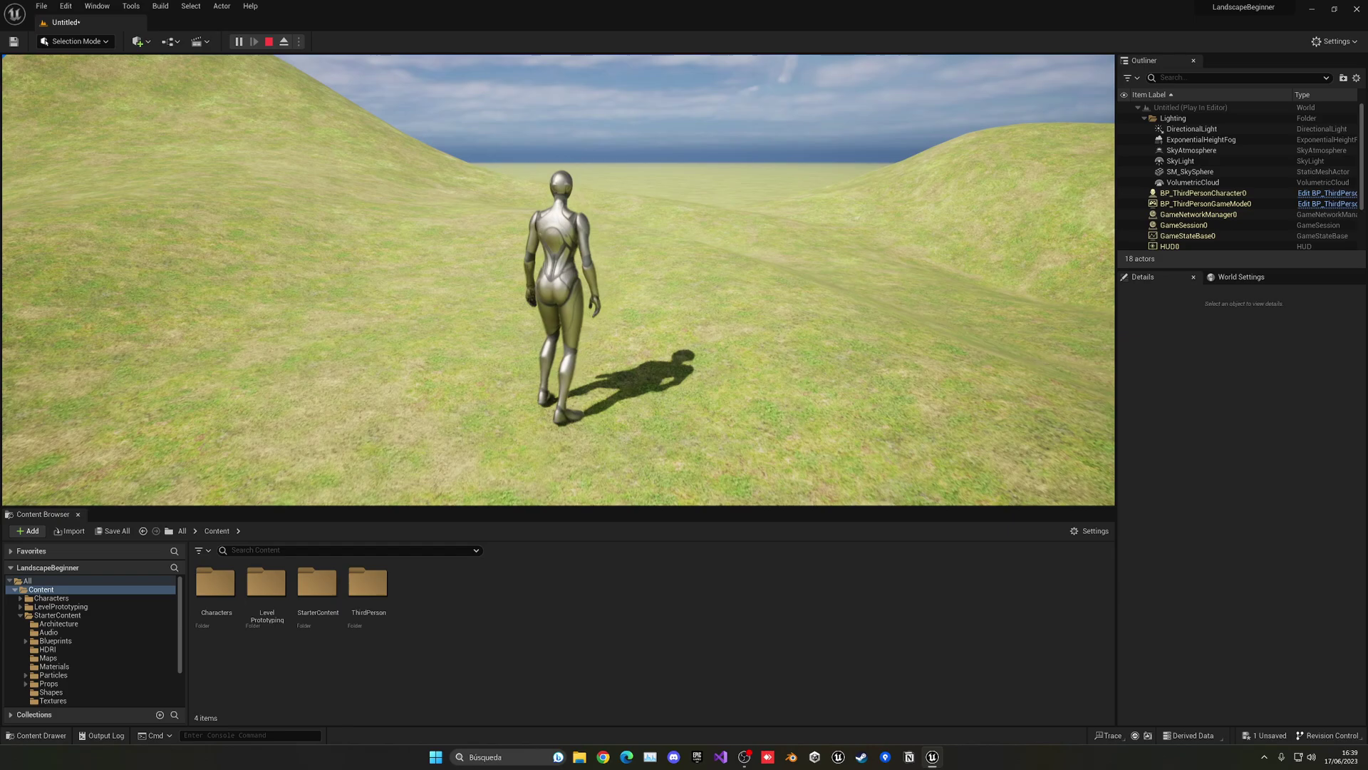
pyautogui.press('Escape')
pyautogui.moveTo(778, 199); pyautogui.dragTo(697, 251, button='right')
pyautogui.press('s')
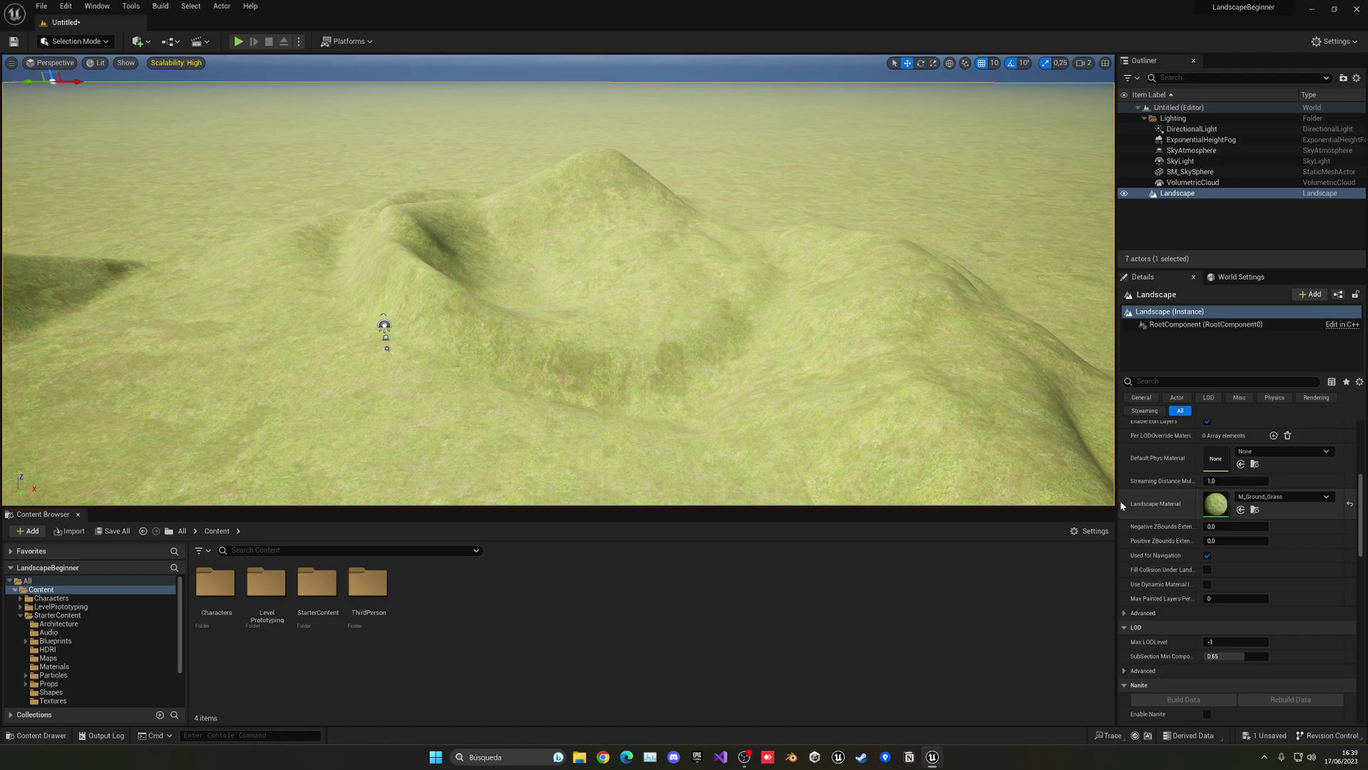
# Look up the Starter Content pack among the content that can be added to the project, and close the dialog without adding it.
pyautogui.click(38, 533)
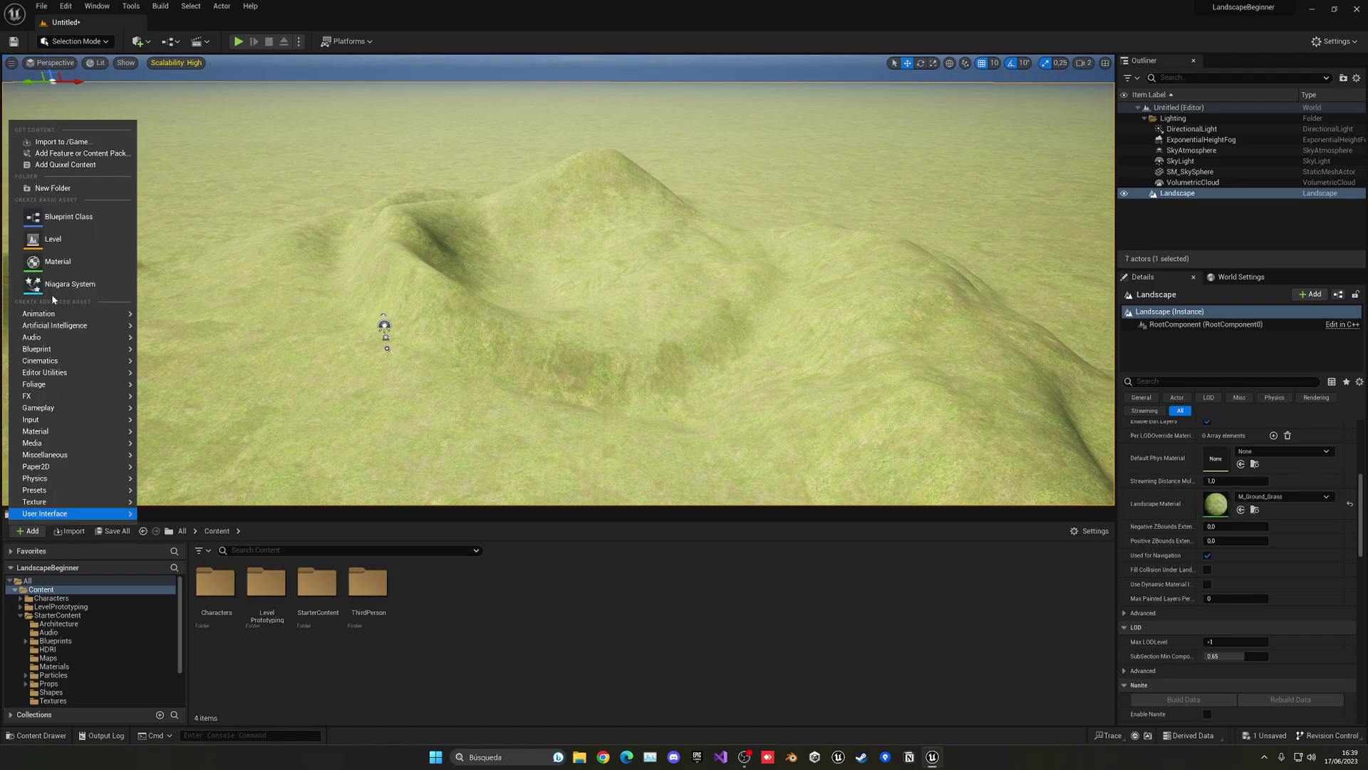
pyautogui.click(101, 156)
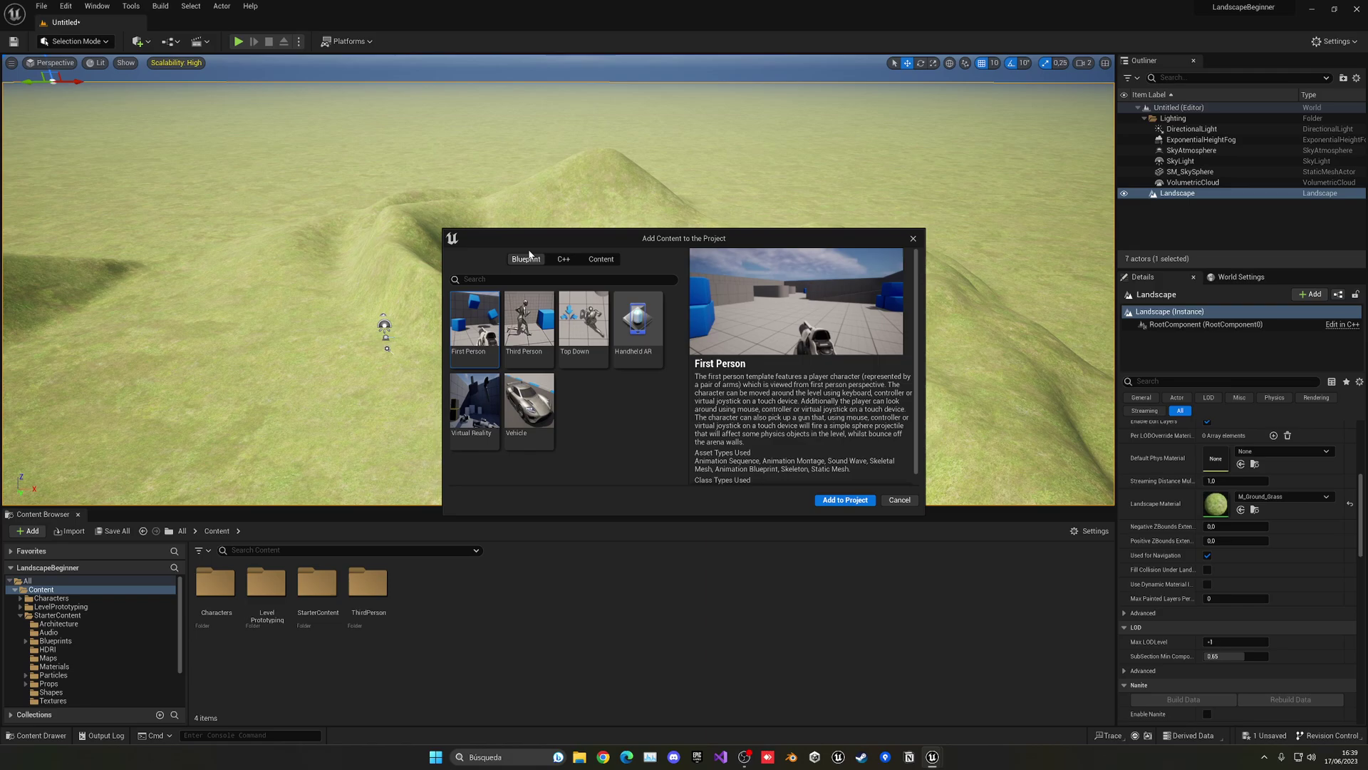
pyautogui.click(602, 261)
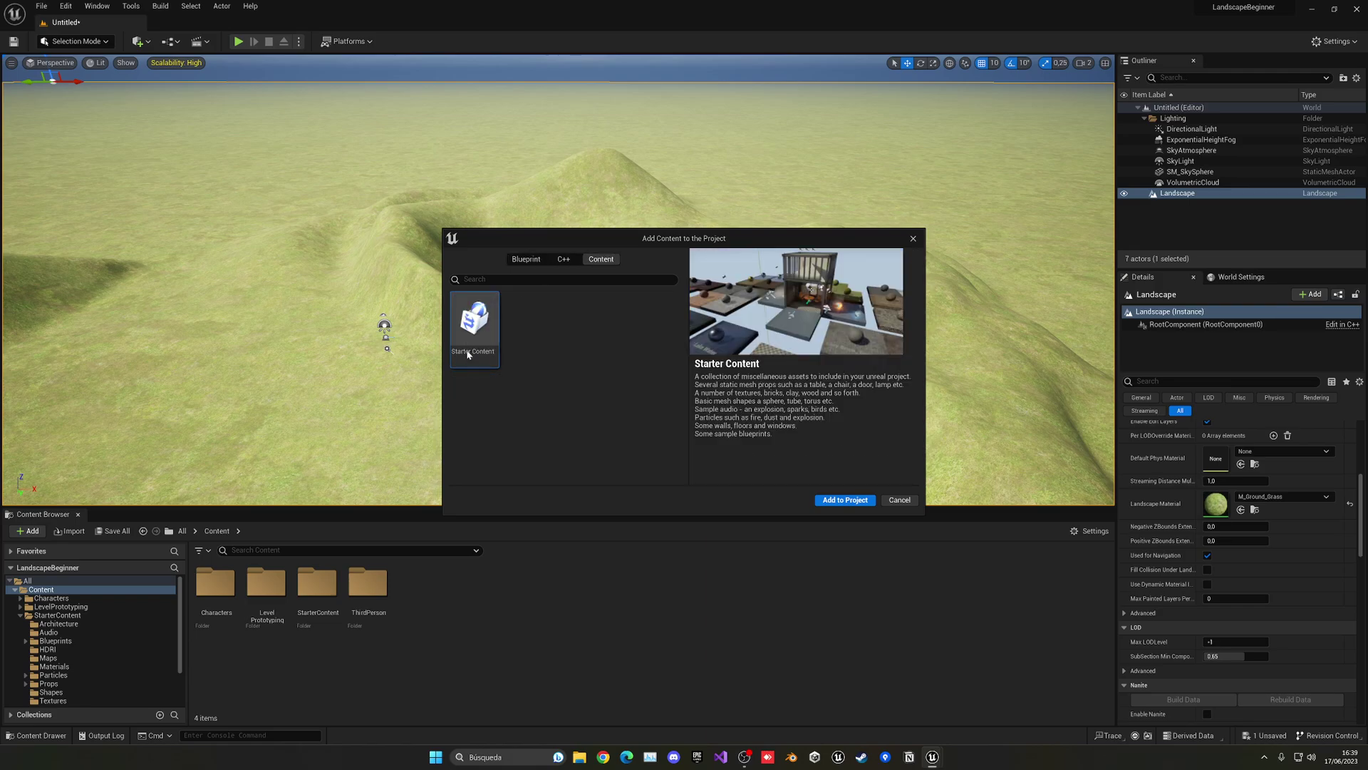
pyautogui.click(913, 238)
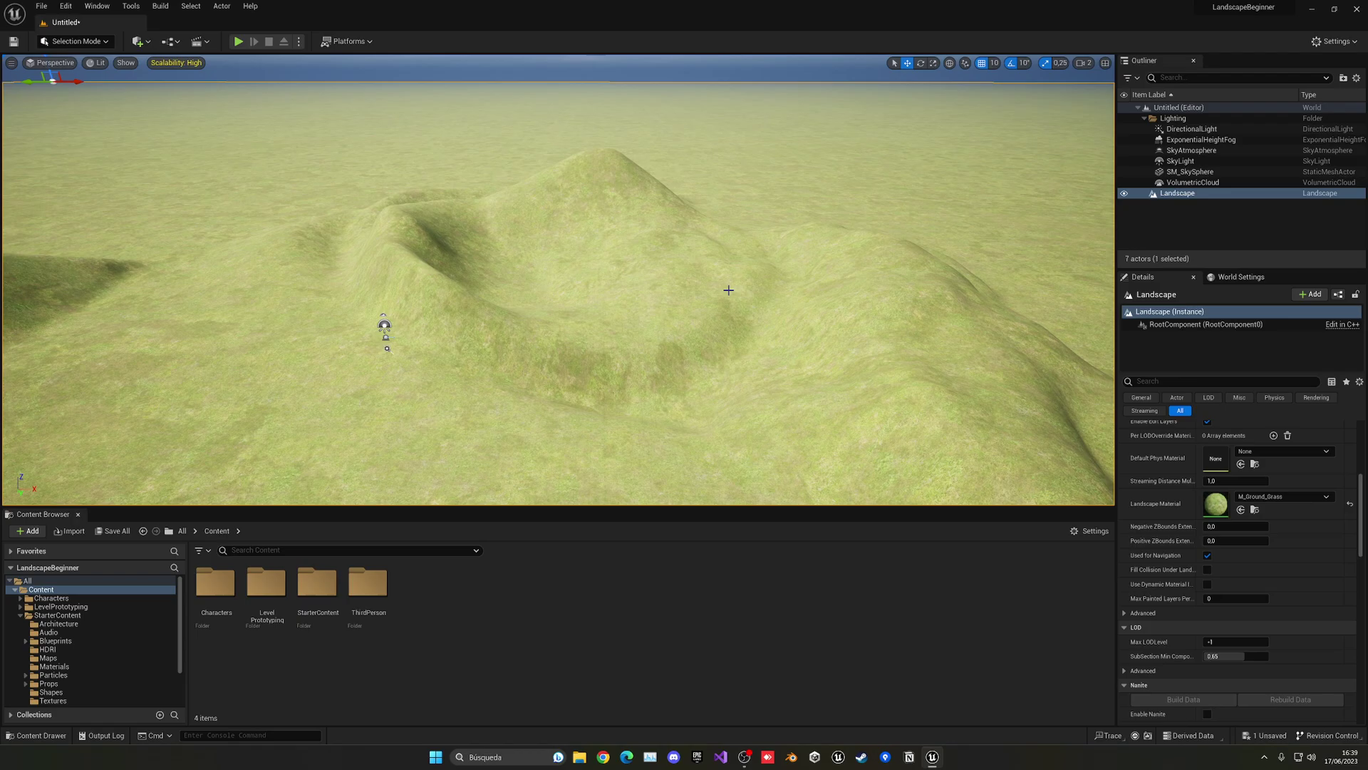
# View the grassy hills from the ground and locate the landscape's assigned material in the Content Browser.
pyautogui.moveTo(377, 261); pyautogui.dragTo(756, 202, button='right')
pyautogui.press('w')
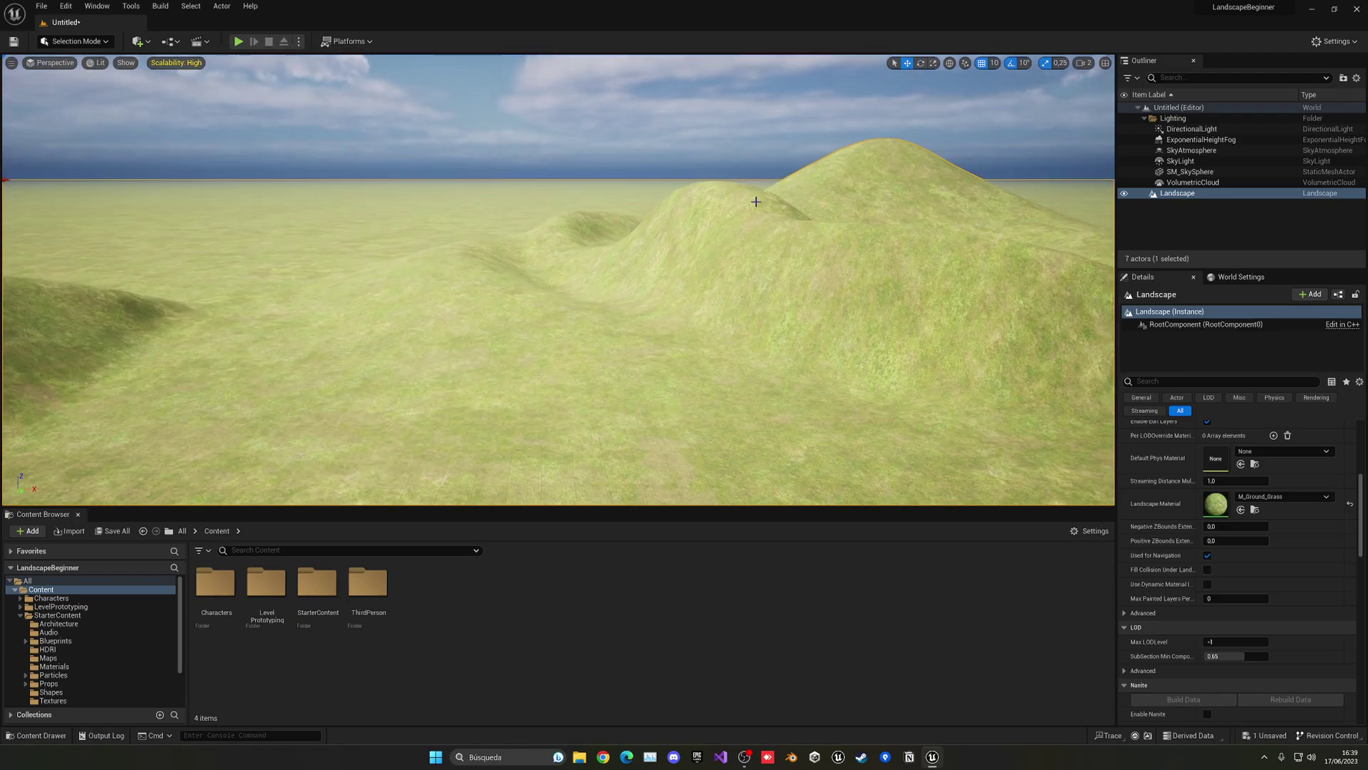
pyautogui.press('d')
pyautogui.moveTo(863, 295); pyautogui.dragTo(998, 300, button='right')
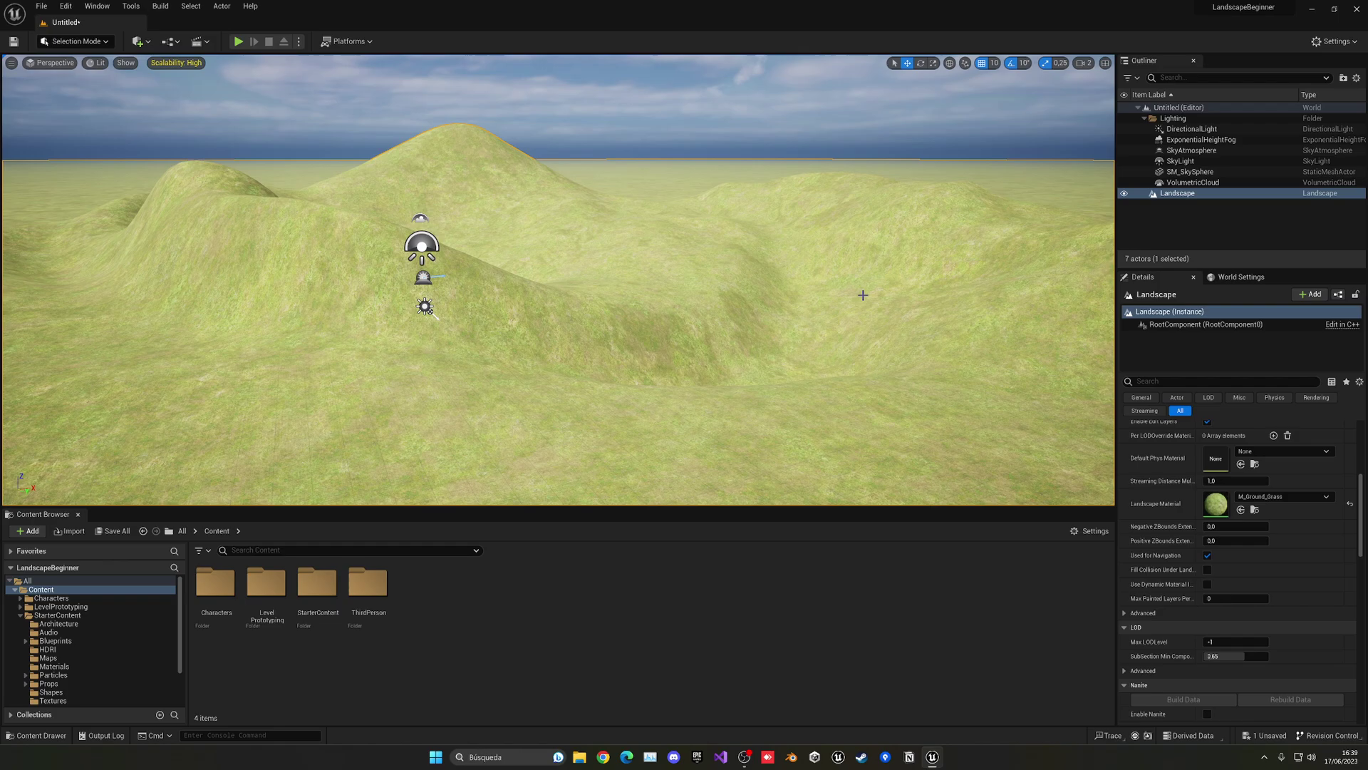
pyautogui.click(1254, 509)
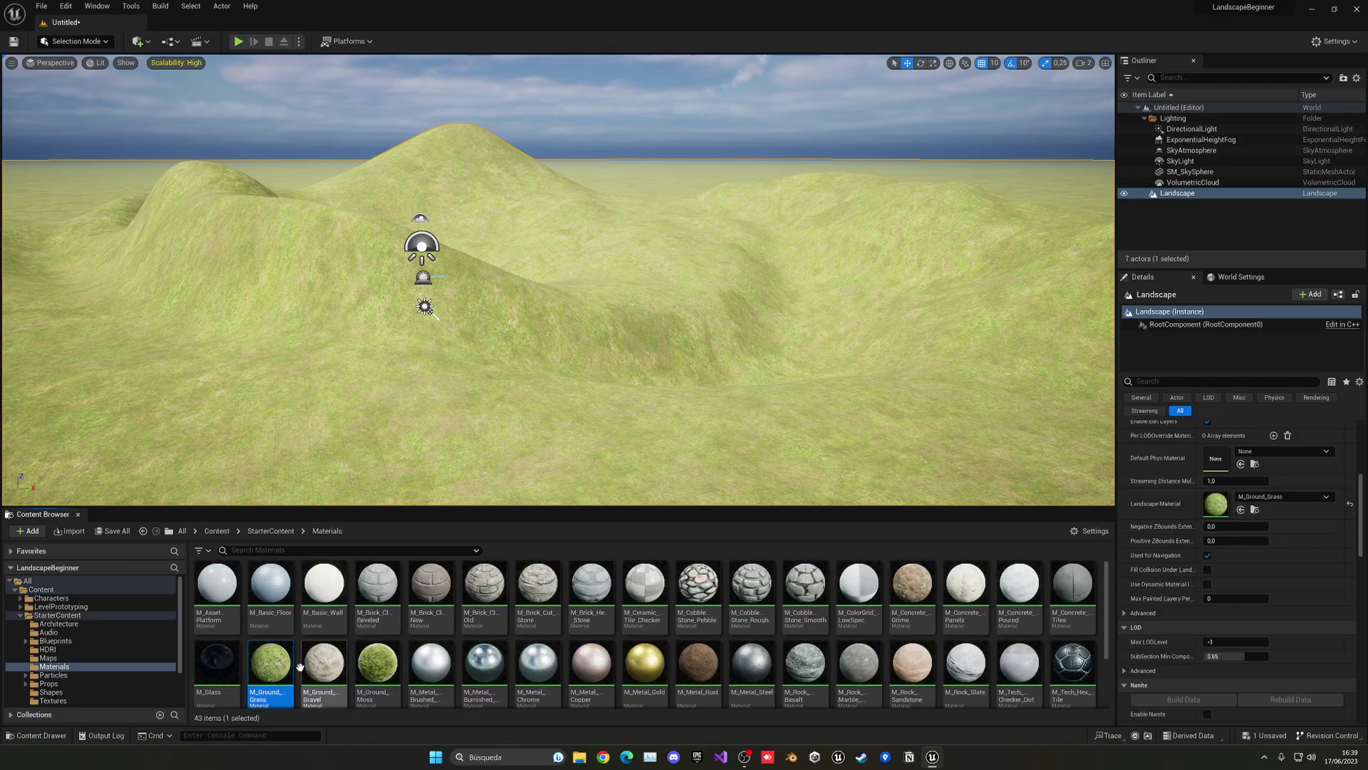
# Duplicate the M_Ground_Grass material as grass2 and assign the copy as the landscape's Landscape Material.
pyautogui.hotkey('ctrl', 'd')
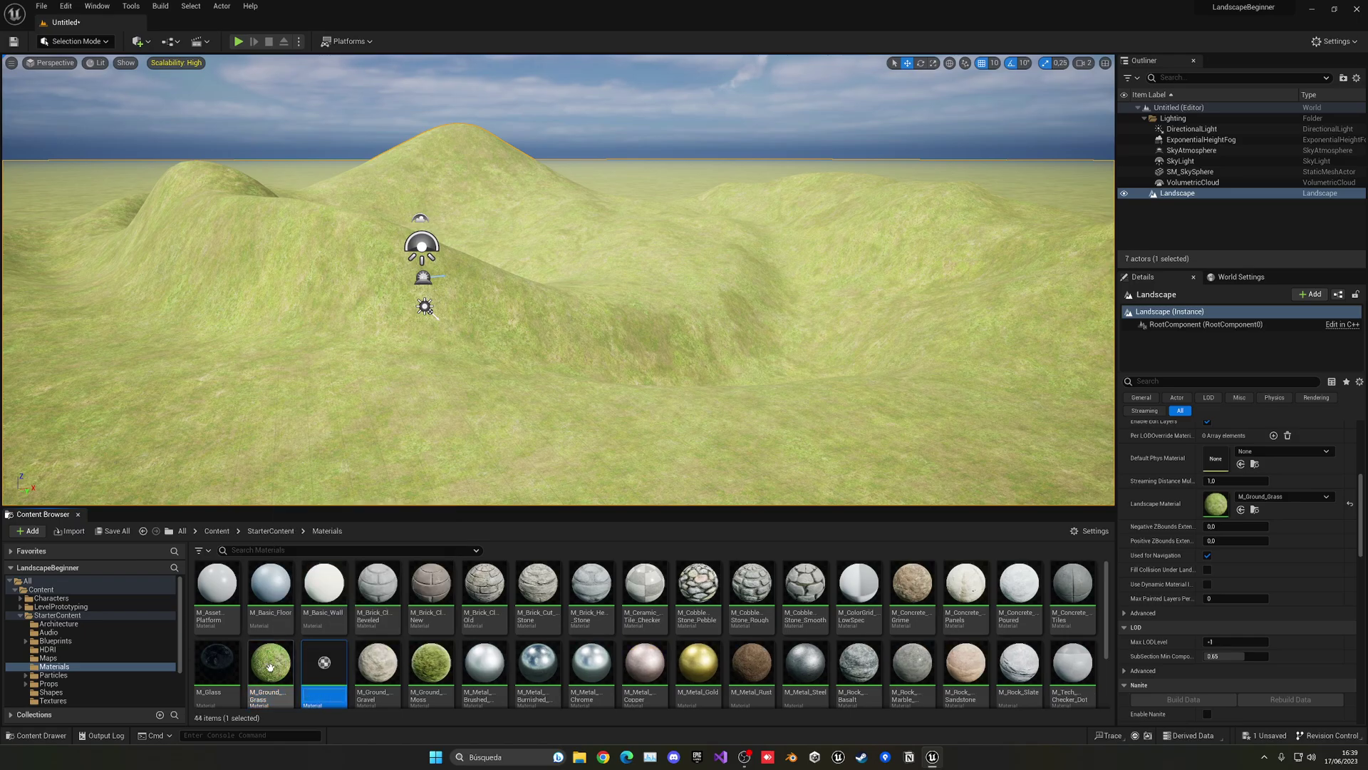
pyautogui.write('grass2')
pyautogui.press('Return')
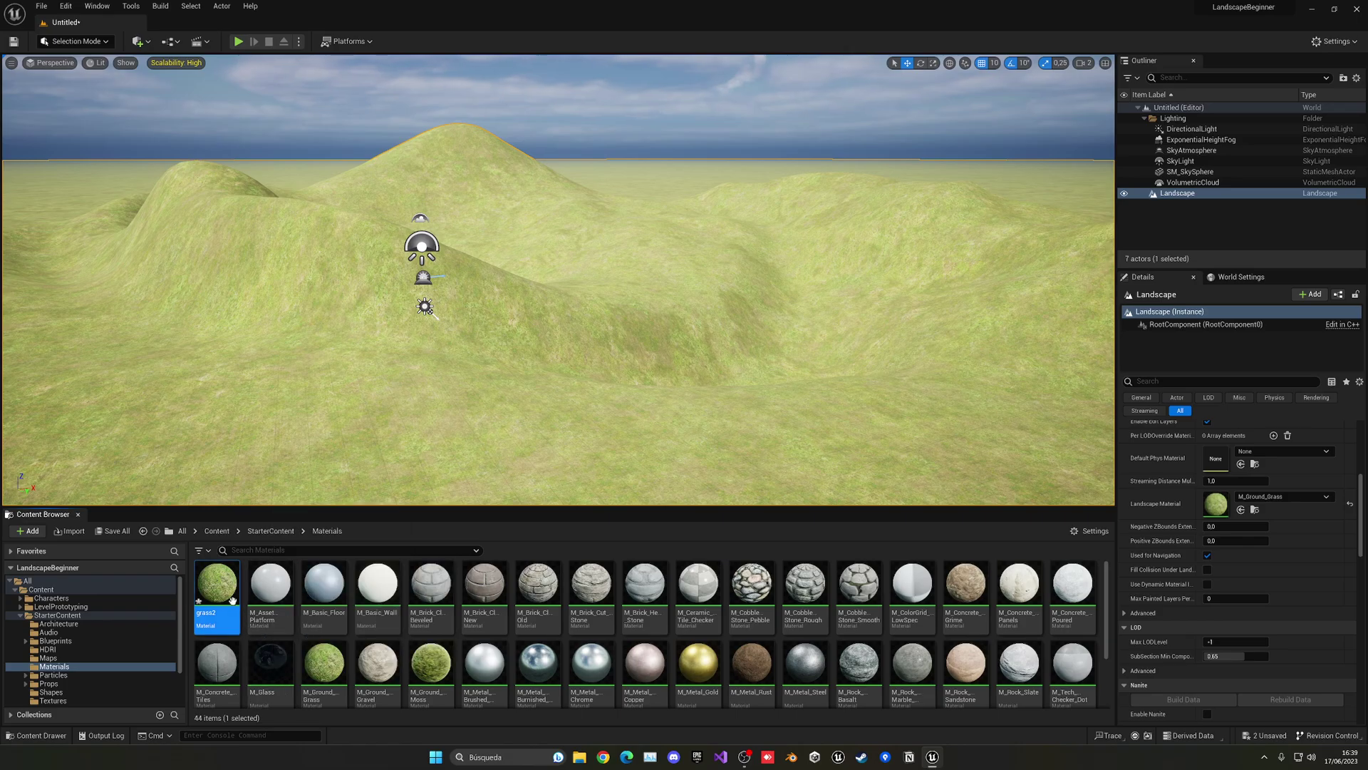
pyautogui.moveTo(217, 584); pyautogui.dragTo(1258, 506)
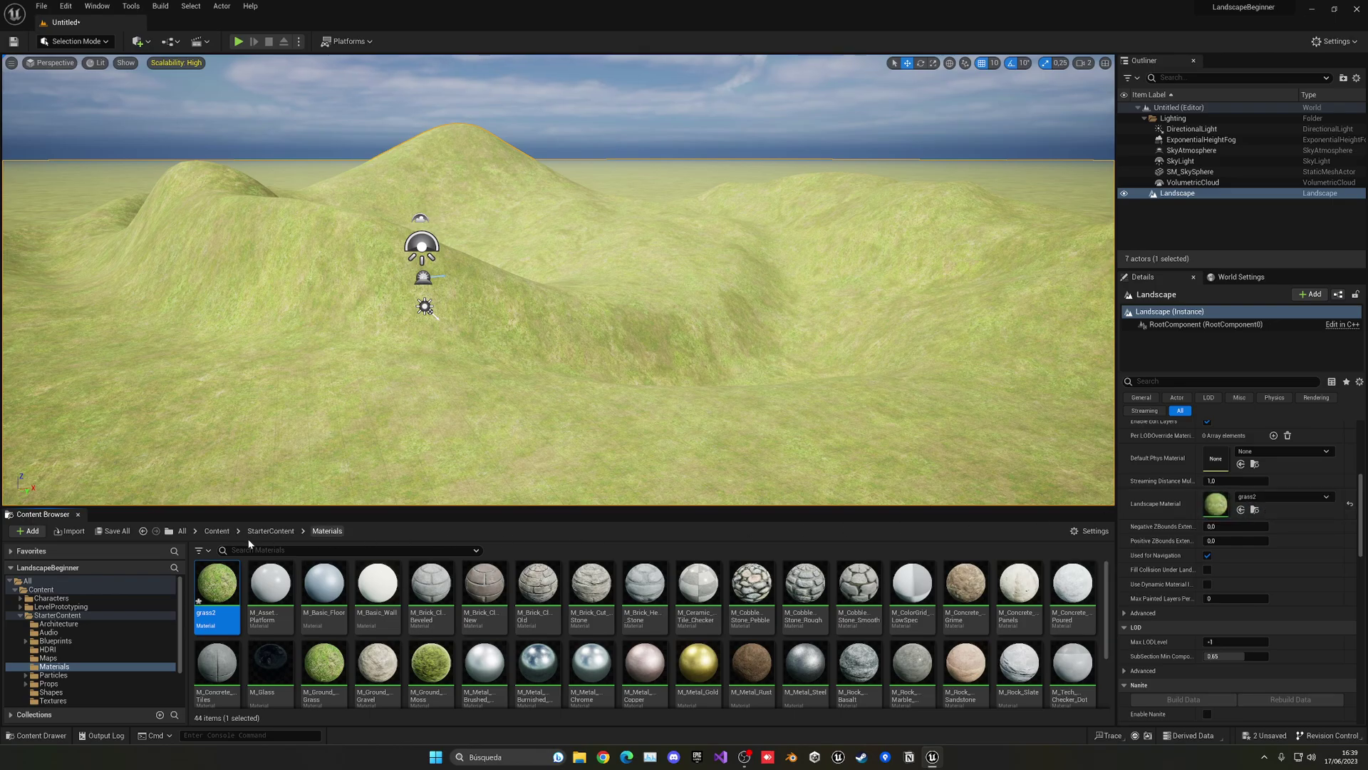
# Open the grass2 material's graph and locate the final Lerp node feeding the Base Color input.
pyautogui.doubleClick(219, 593)
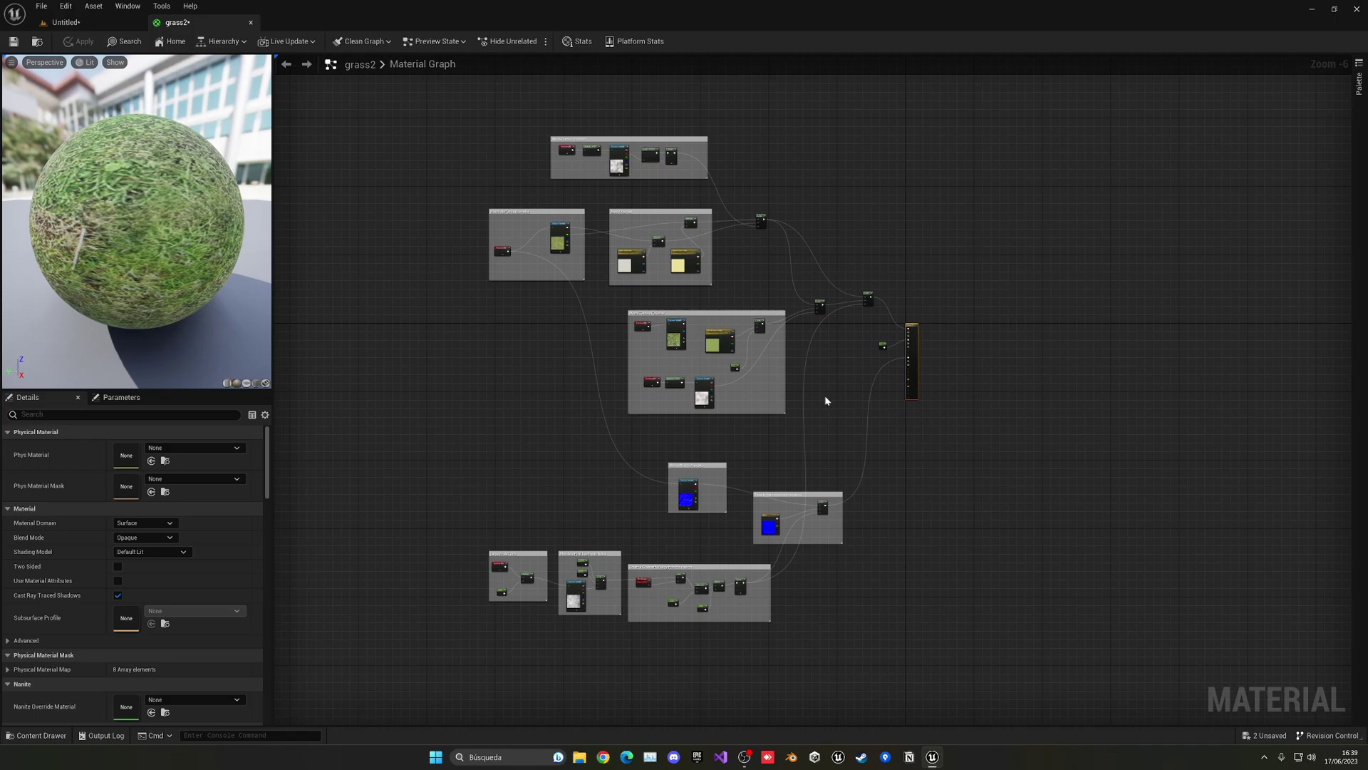
pyautogui.scroll(5, 855, 321)
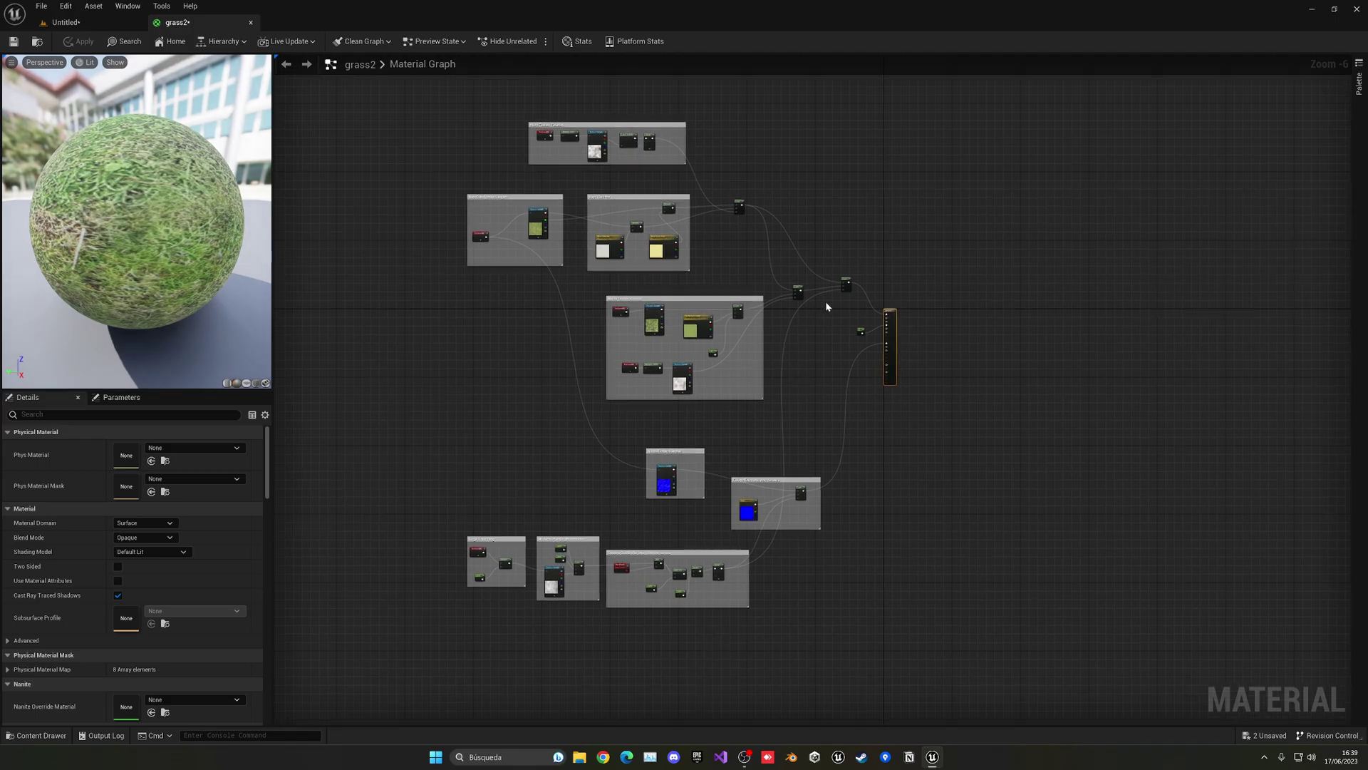
pyautogui.scroll(-3, 725, 445)
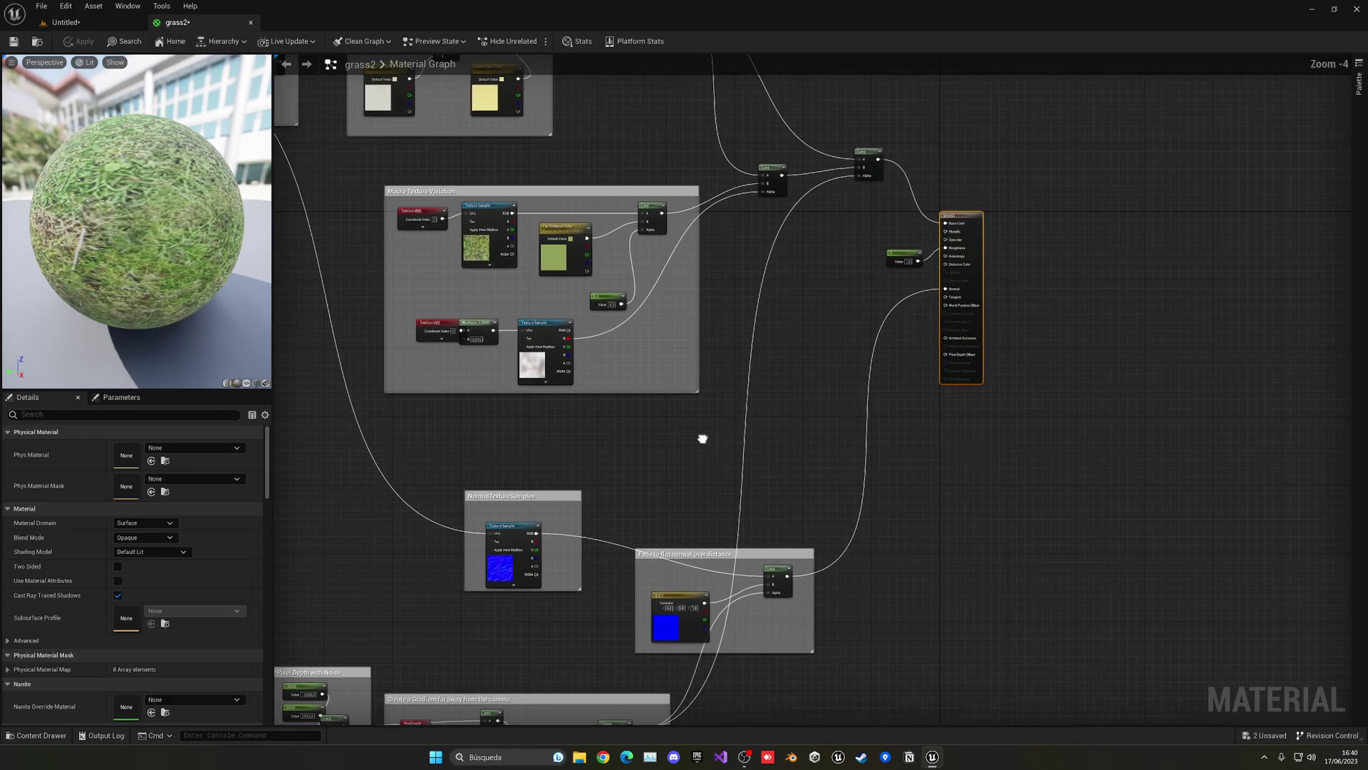
pyautogui.moveTo(432, 485); pyautogui.dragTo(554, 465, button='right')
pyautogui.scroll(5, 727, 379)
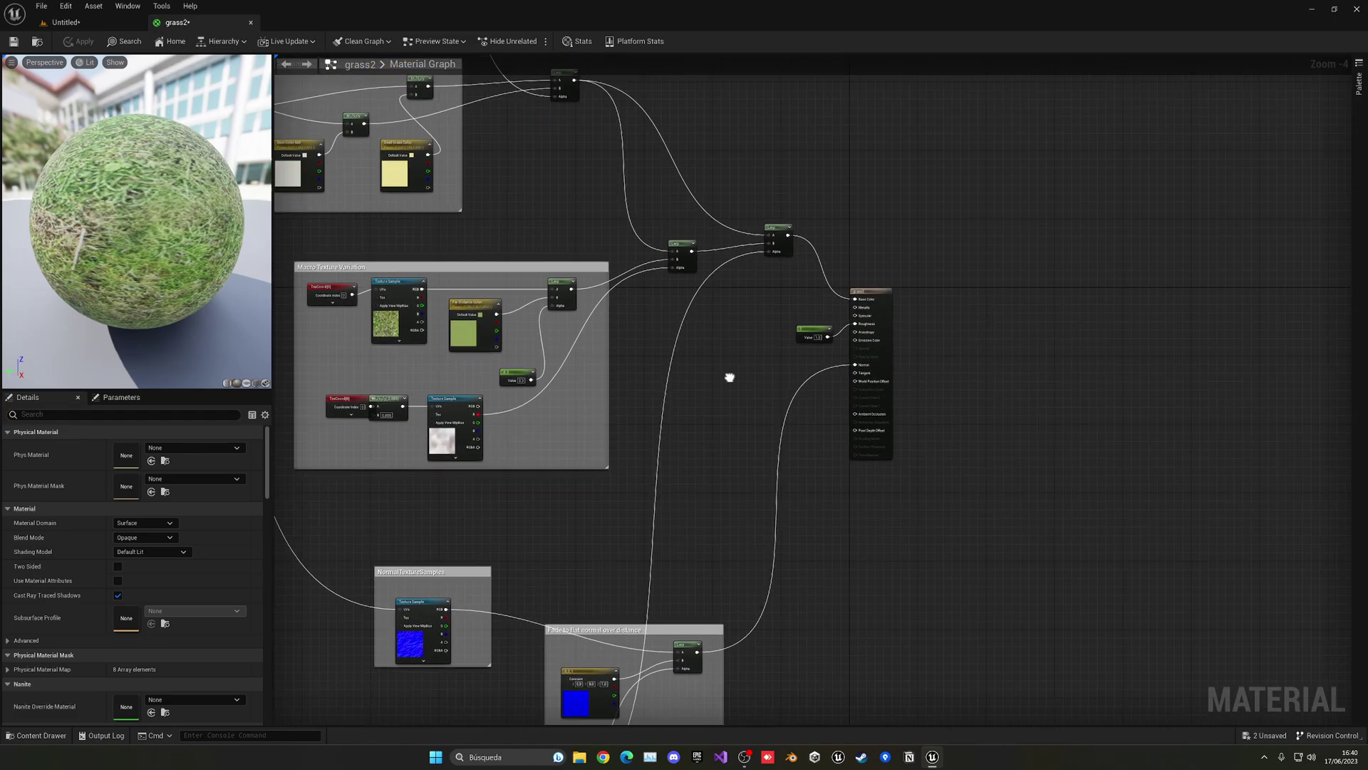
pyautogui.moveTo(724, 307); pyautogui.dragTo(513, 309, button='right')
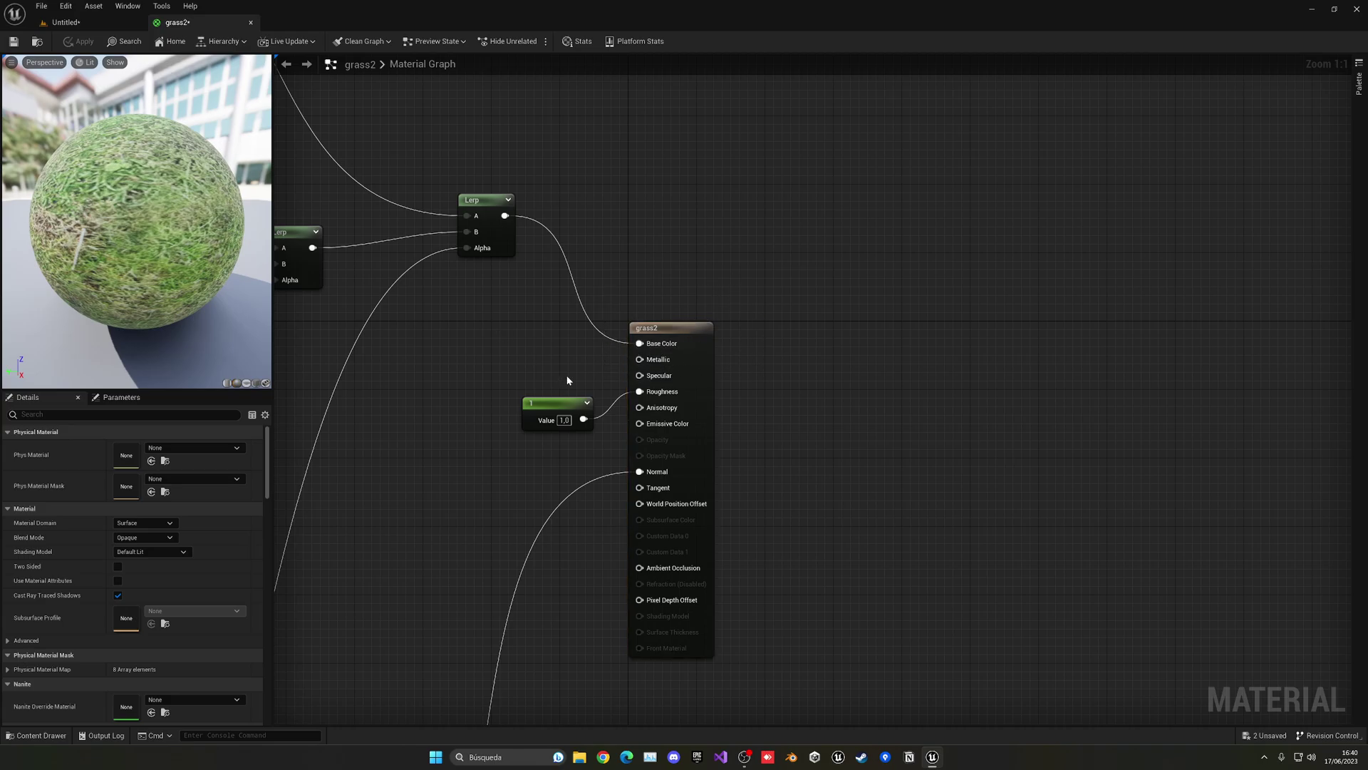
pyautogui.moveTo(568, 380); pyautogui.dragTo(728, 368, button='right')
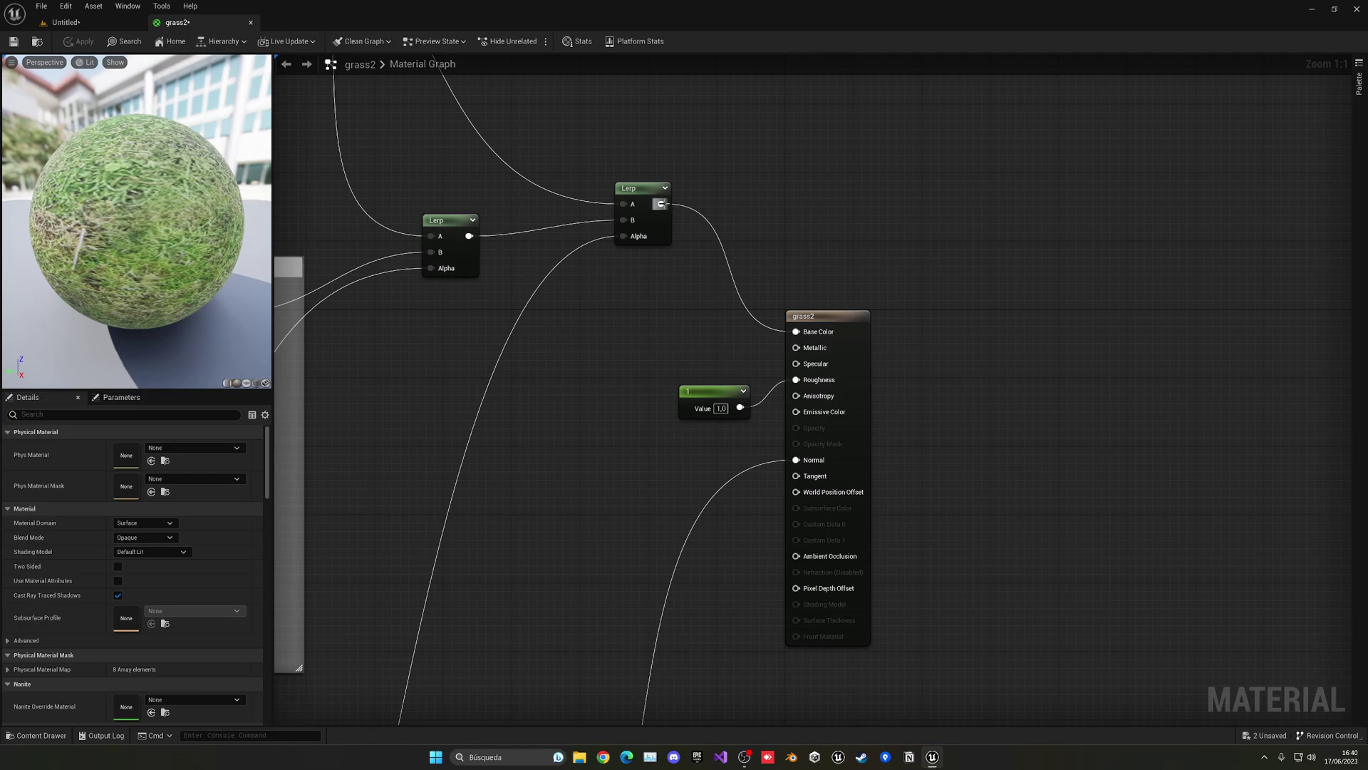
pyautogui.moveTo(661, 204); pyautogui.dragTo(663, 310)
pyautogui.write('layer')
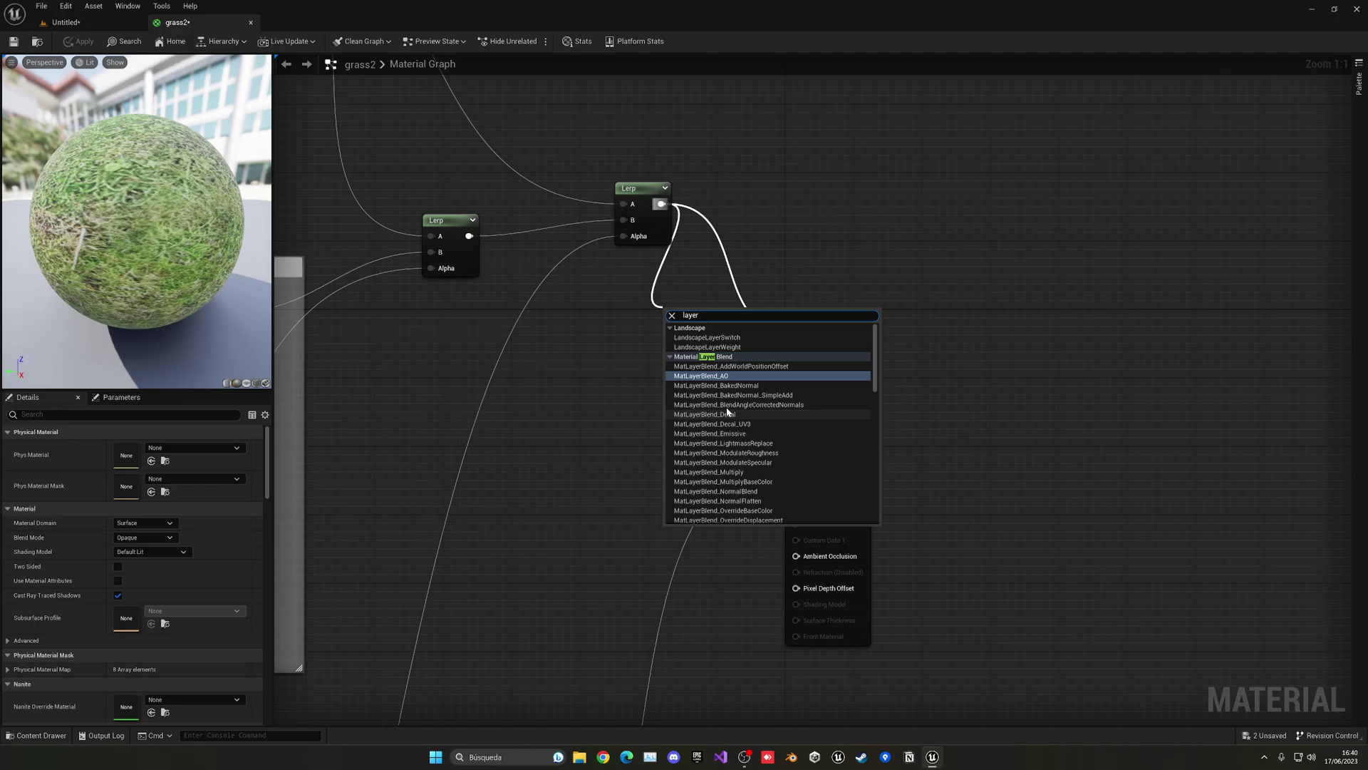
pyautogui.moveTo(717, 316); pyautogui.dragTo(644, 312)
pyautogui.write('land')
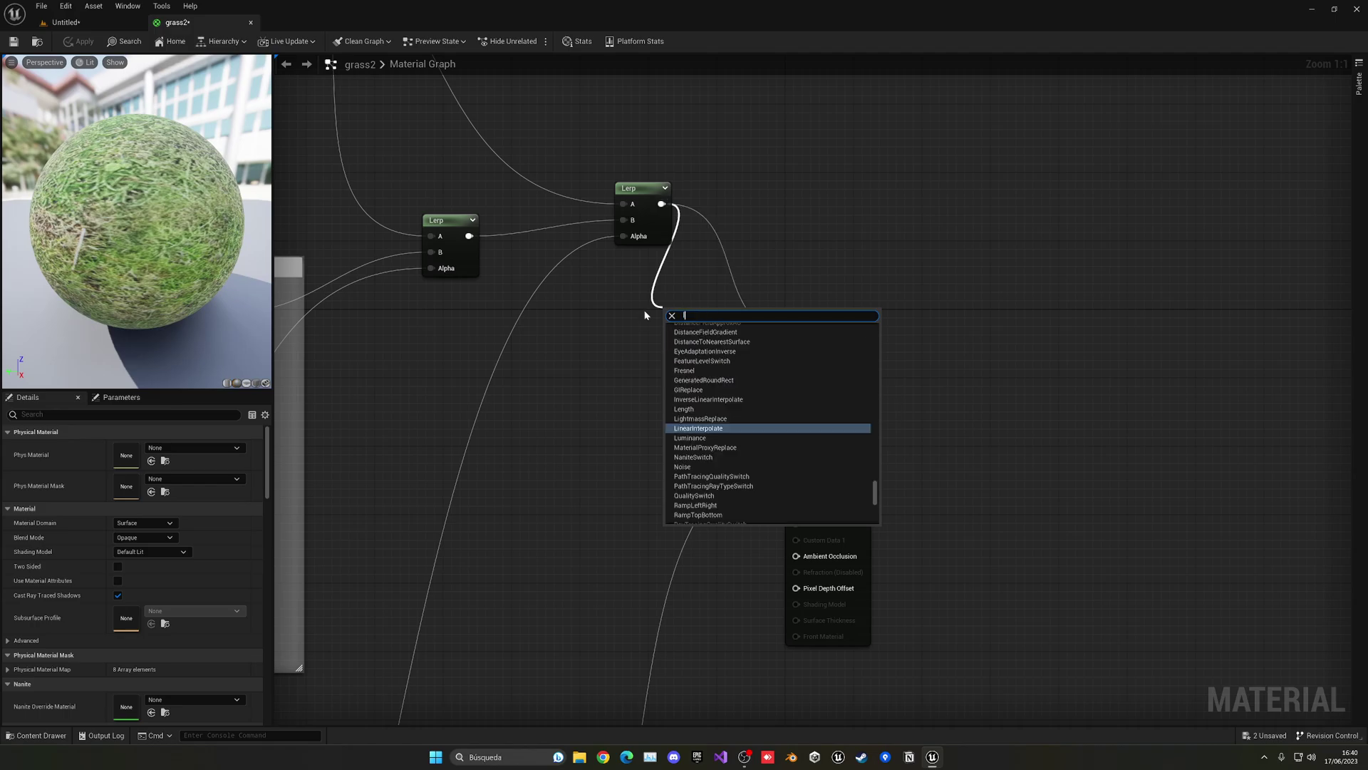
pyautogui.click(613, 334)
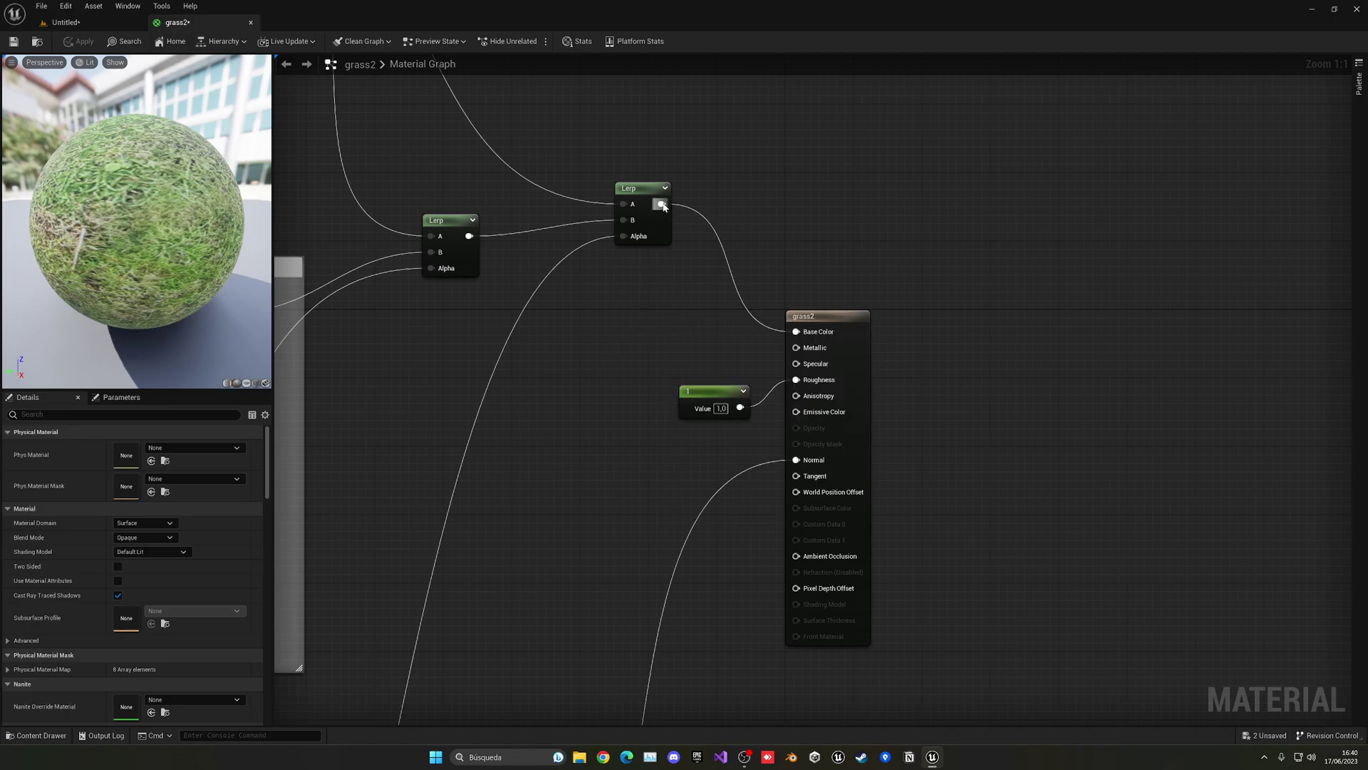
pyautogui.moveTo(662, 203); pyautogui.dragTo(704, 292)
pyautogui.click(628, 311)
# Add a LandscapeLayerBlend node in the empty space between the final Lerp and the material output node.
pyautogui.rightClick(627, 314)
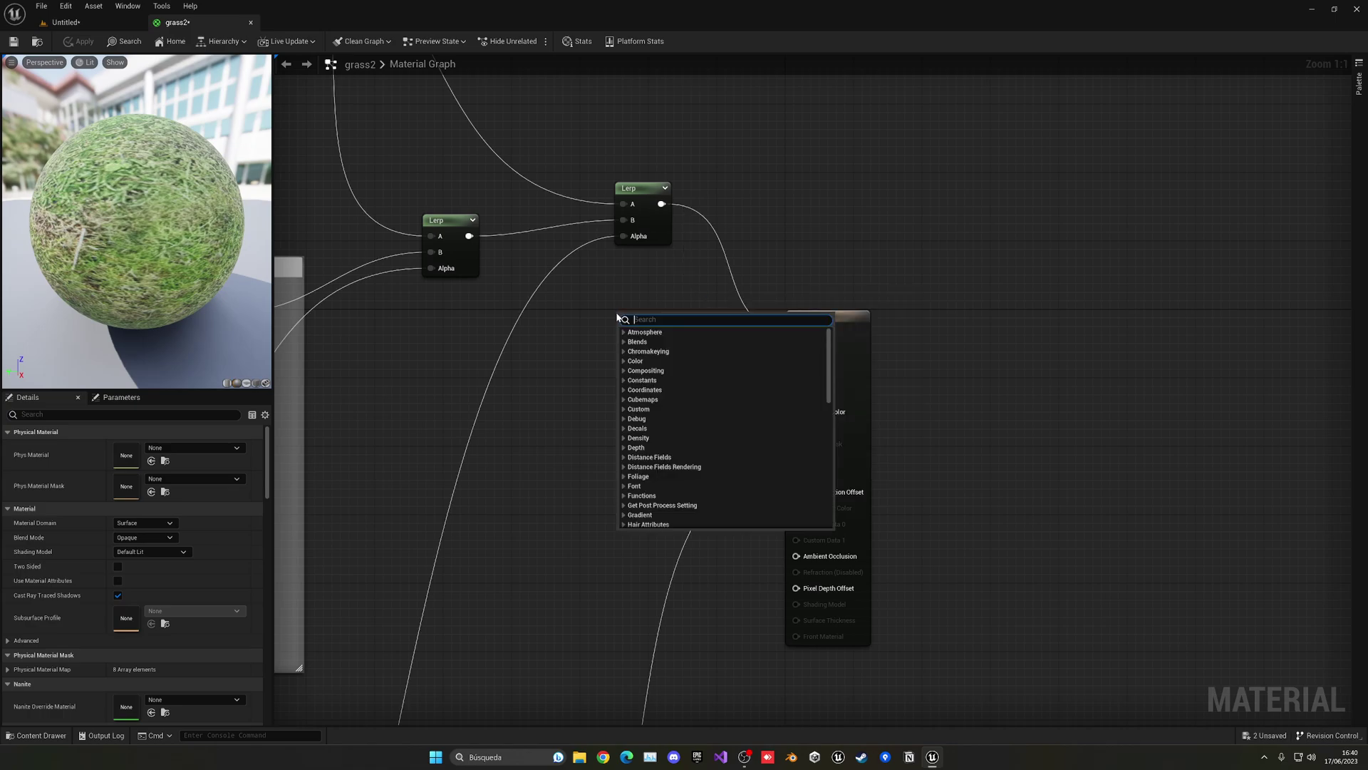
pyautogui.write('layer')
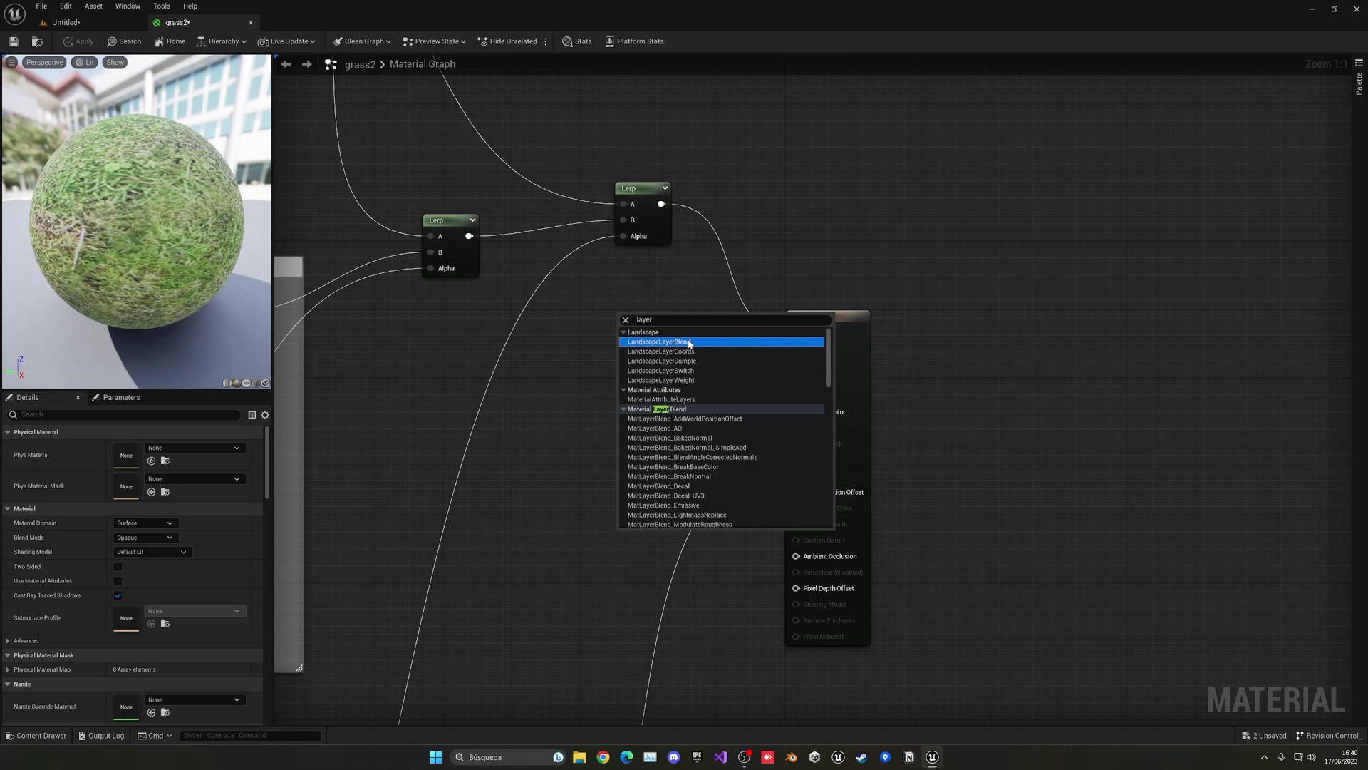
pyautogui.click(685, 342)
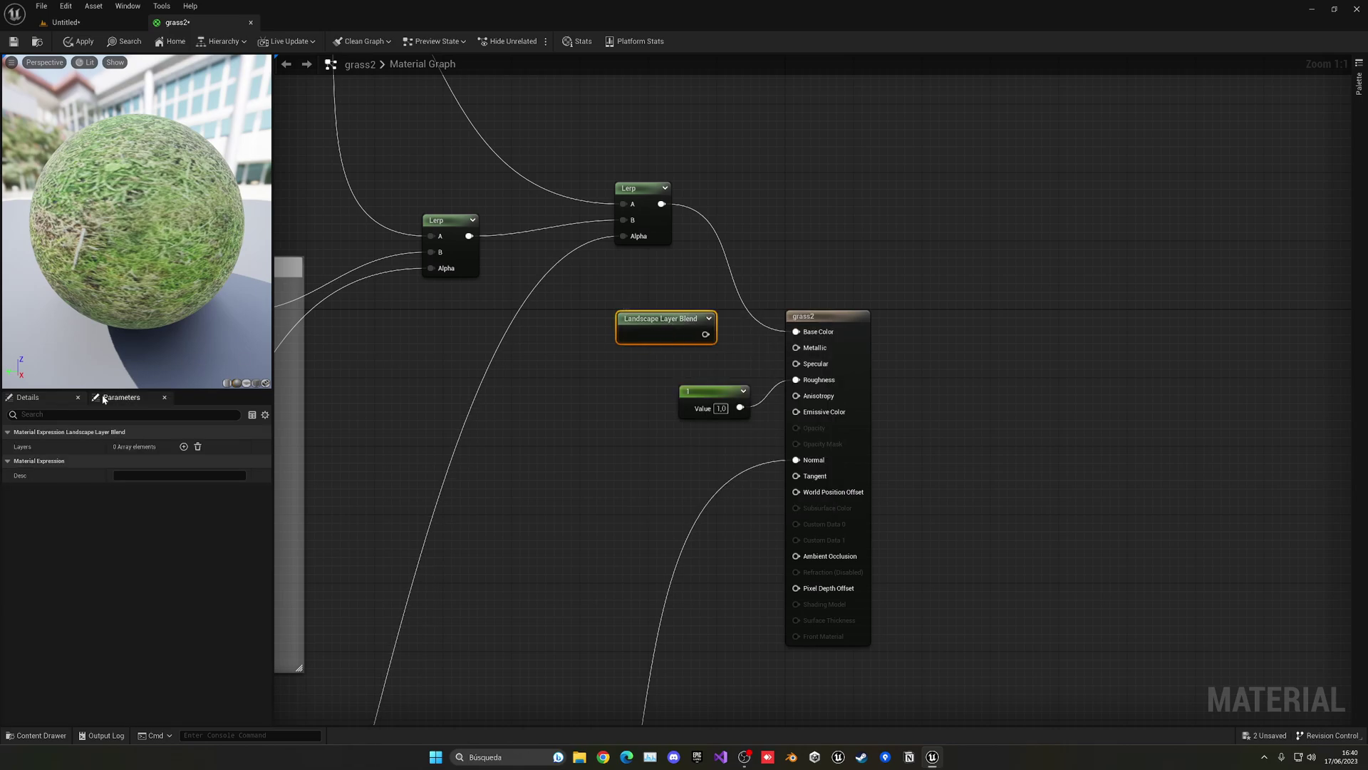
# Add two layers to the Landscape Layer Blend node, naming the first Grass and the second Rock.
pyautogui.click(183, 446)
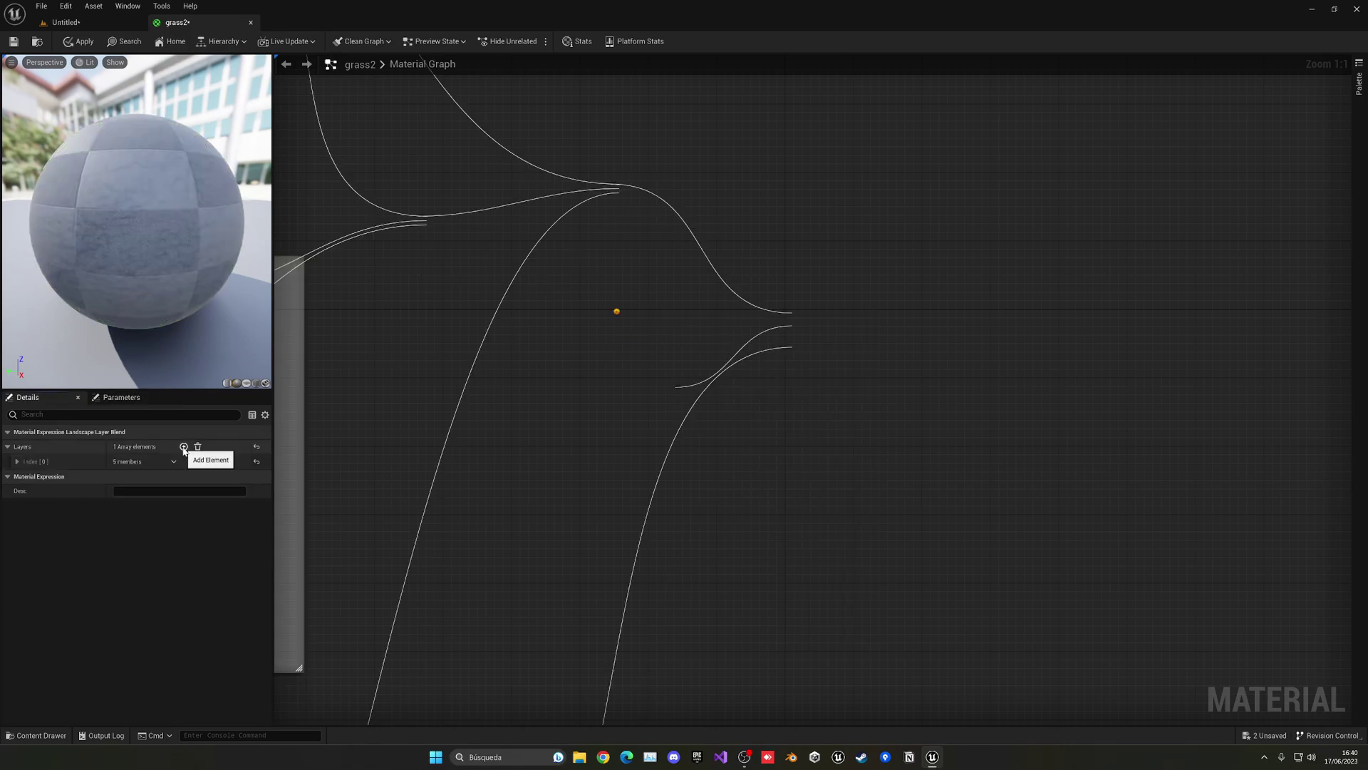
pyautogui.click(17, 461)
pyautogui.click(118, 476)
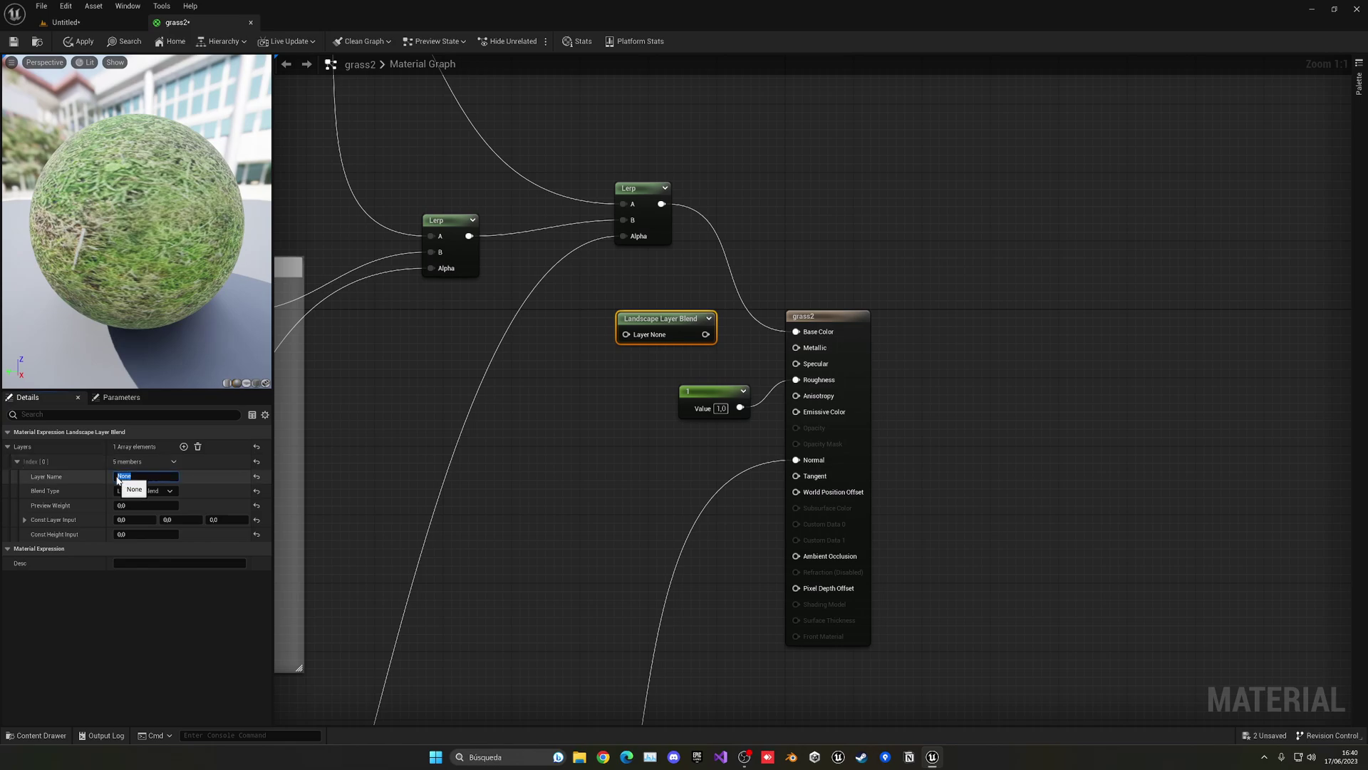
pyautogui.write('Grass')
pyautogui.press('Return')
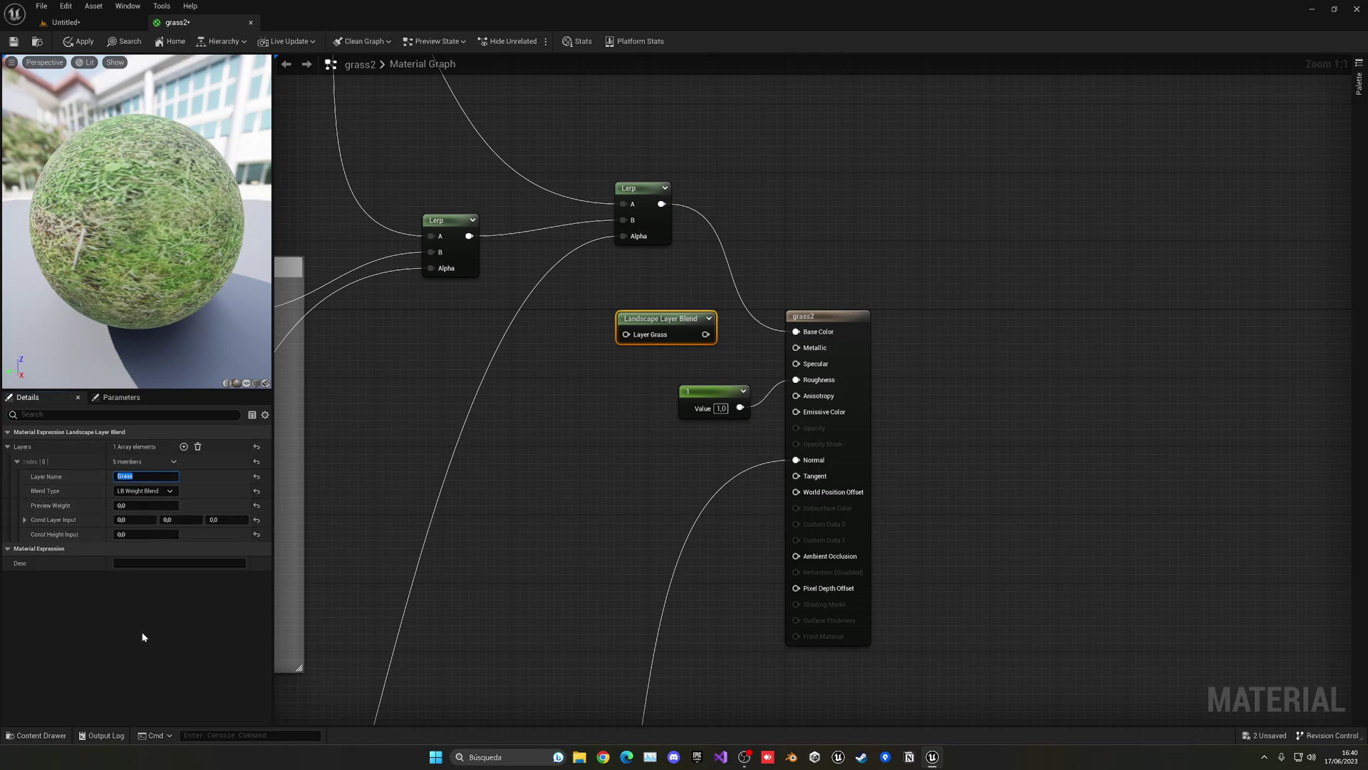
pyautogui.click(183, 446)
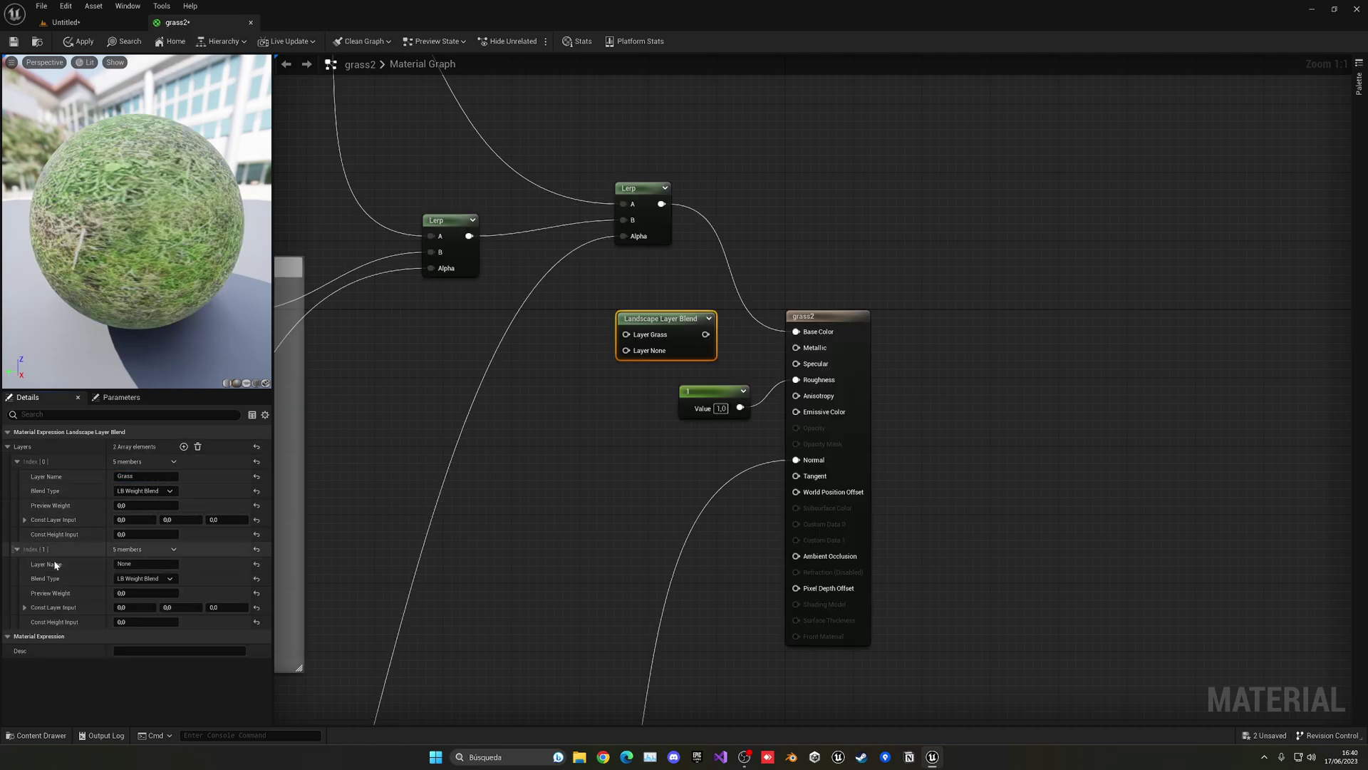
pyautogui.click(120, 563)
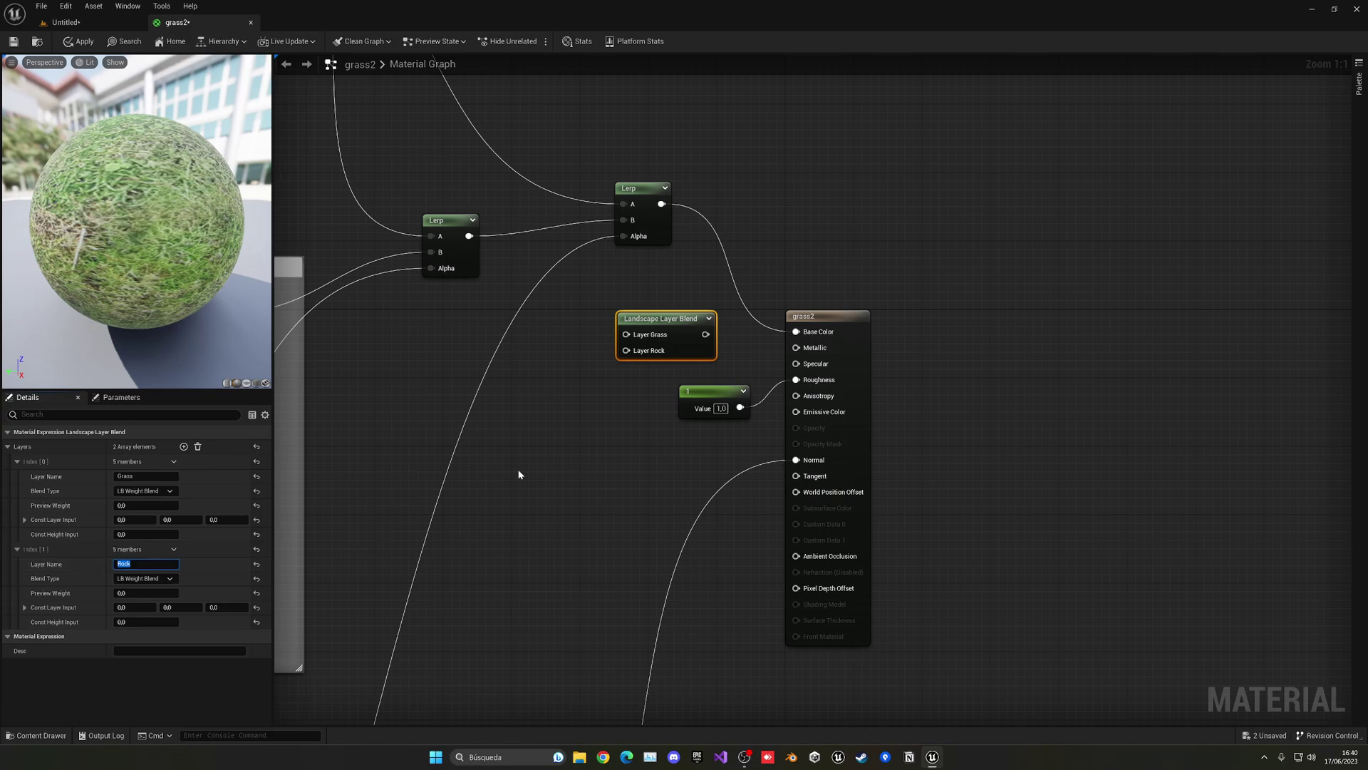
# Wire the final Lerp into the blend node's Layer Grass input and the blend's output into Base Color.
pyautogui.moveTo(567, 414); pyautogui.dragTo(625, 435, button='right')
pyautogui.scroll(-3, 627, 432)
pyautogui.scroll(3, 680, 293)
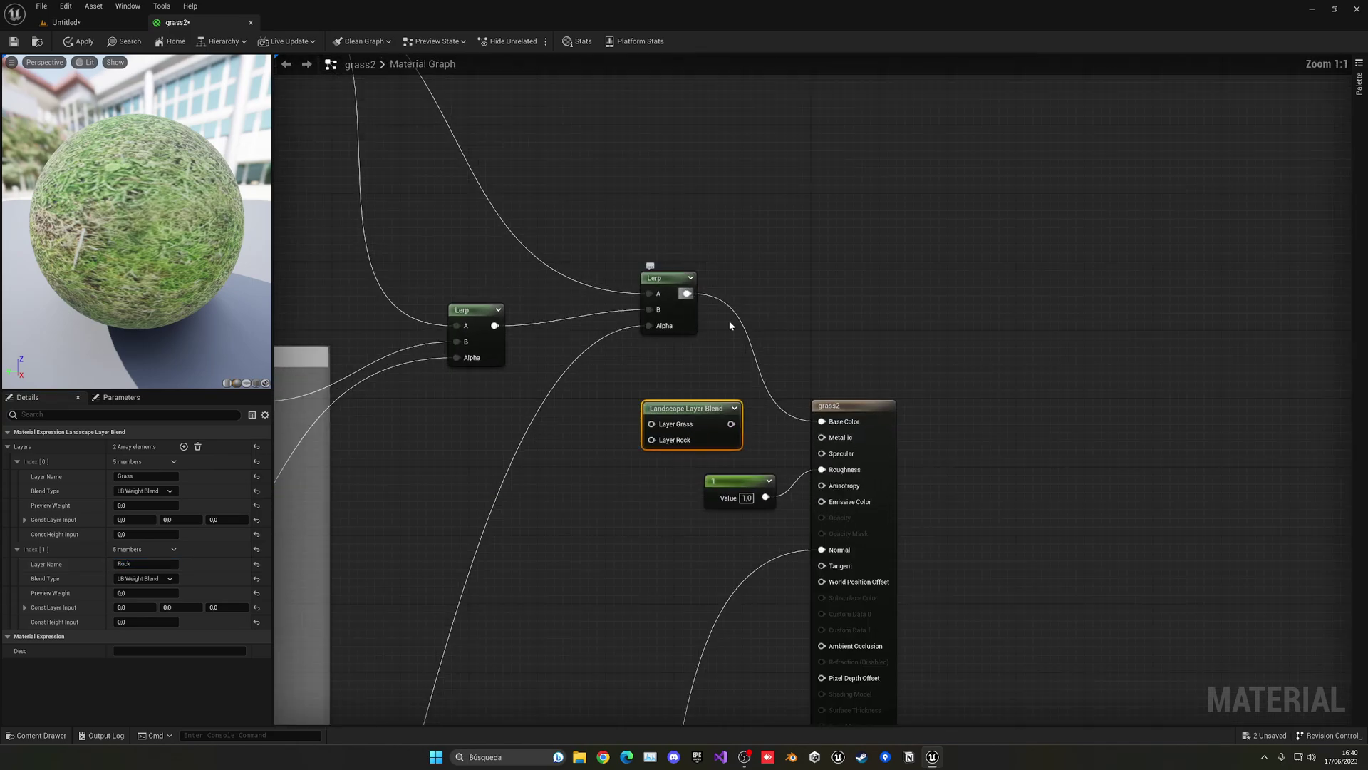
pyautogui.moveTo(827, 422); pyautogui.dragTo(789, 356, button='right')
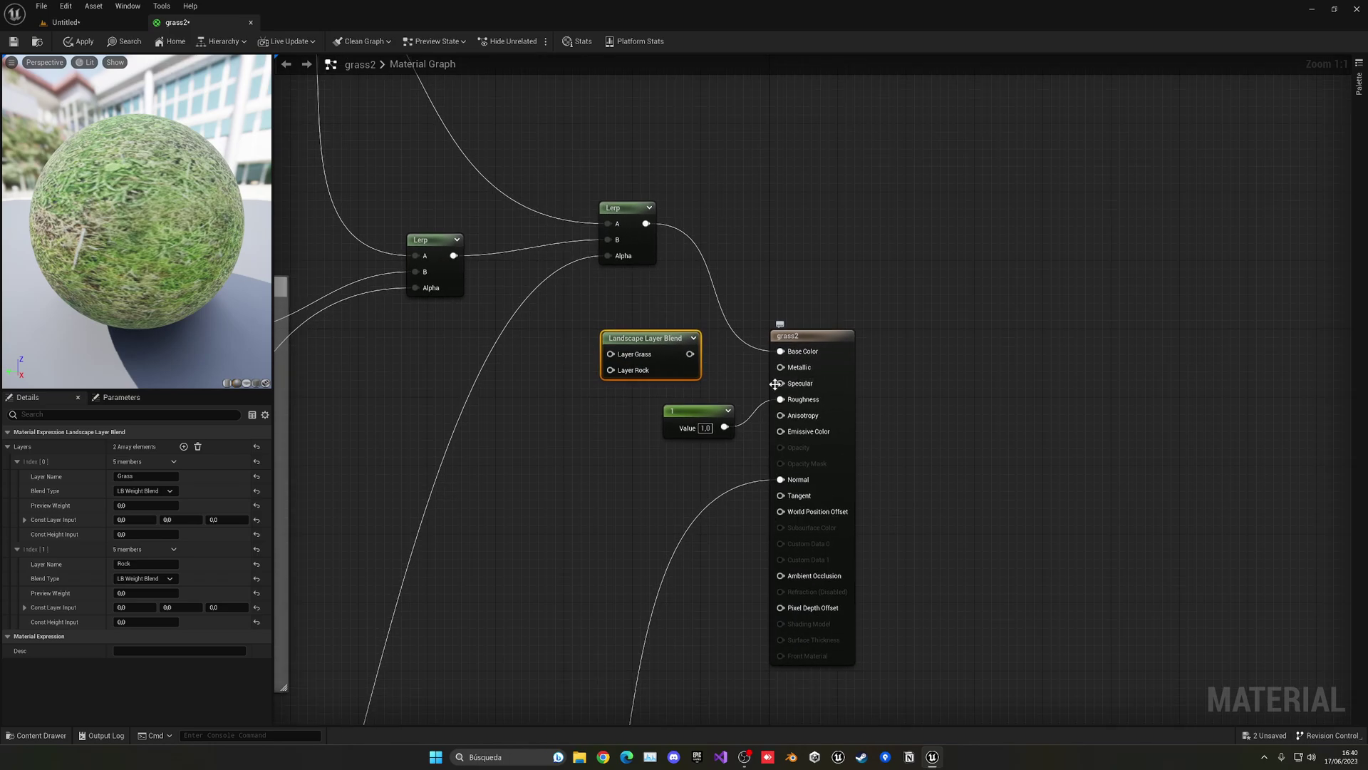
pyautogui.moveTo(789, 356)
pyautogui.keyDown('ctrl'); pyautogui.mouseDown()
pyautogui.moveTo(613, 359)
pyautogui.moveTo(640, 345)
pyautogui.moveTo(790, 355)
pyautogui.mouseUp(); pyautogui.keyUp('ctrl')
# Paste a copy of the T_Ground_Grass_D Texture Sample near the blend node and connect its RGB output to Layer Rock.
pyautogui.scroll(-4, 546, 434)
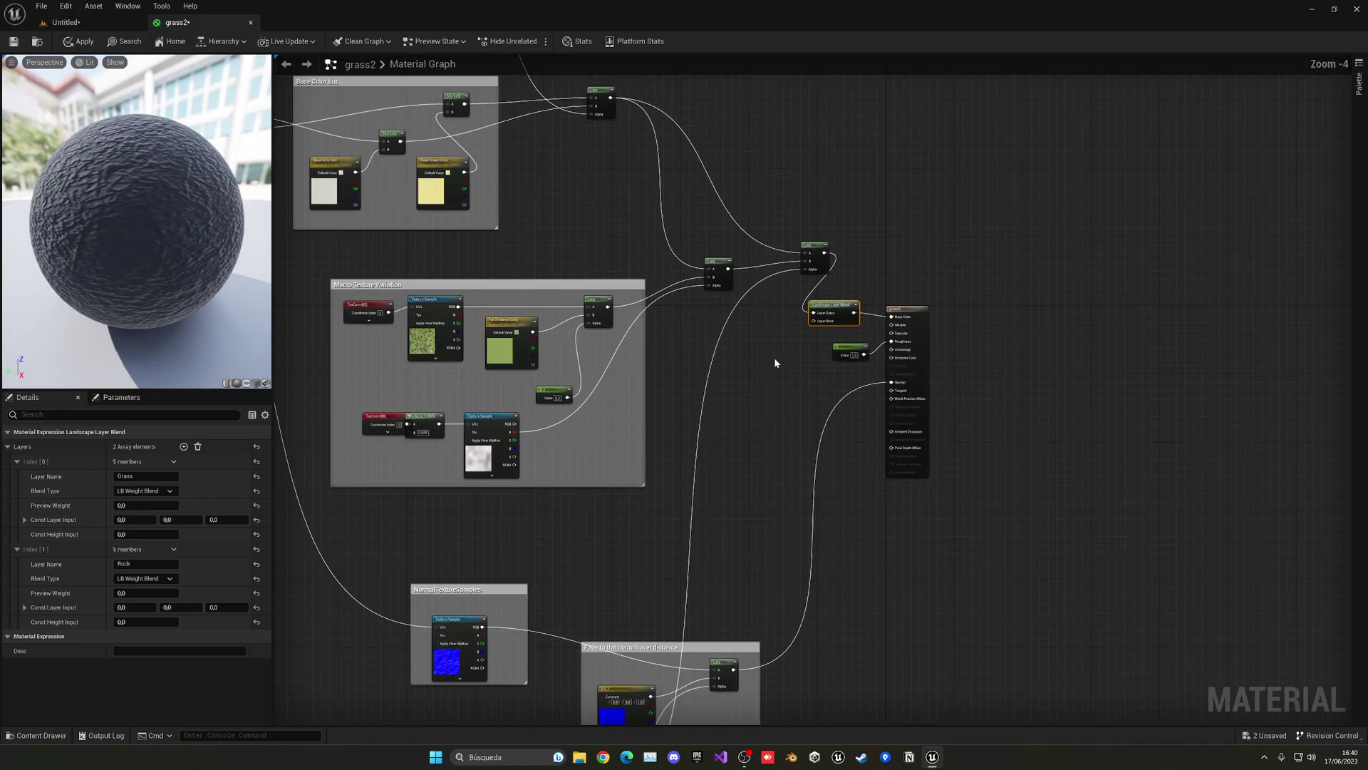
pyautogui.click(429, 340)
pyautogui.hotkey('ctrl', 'v')
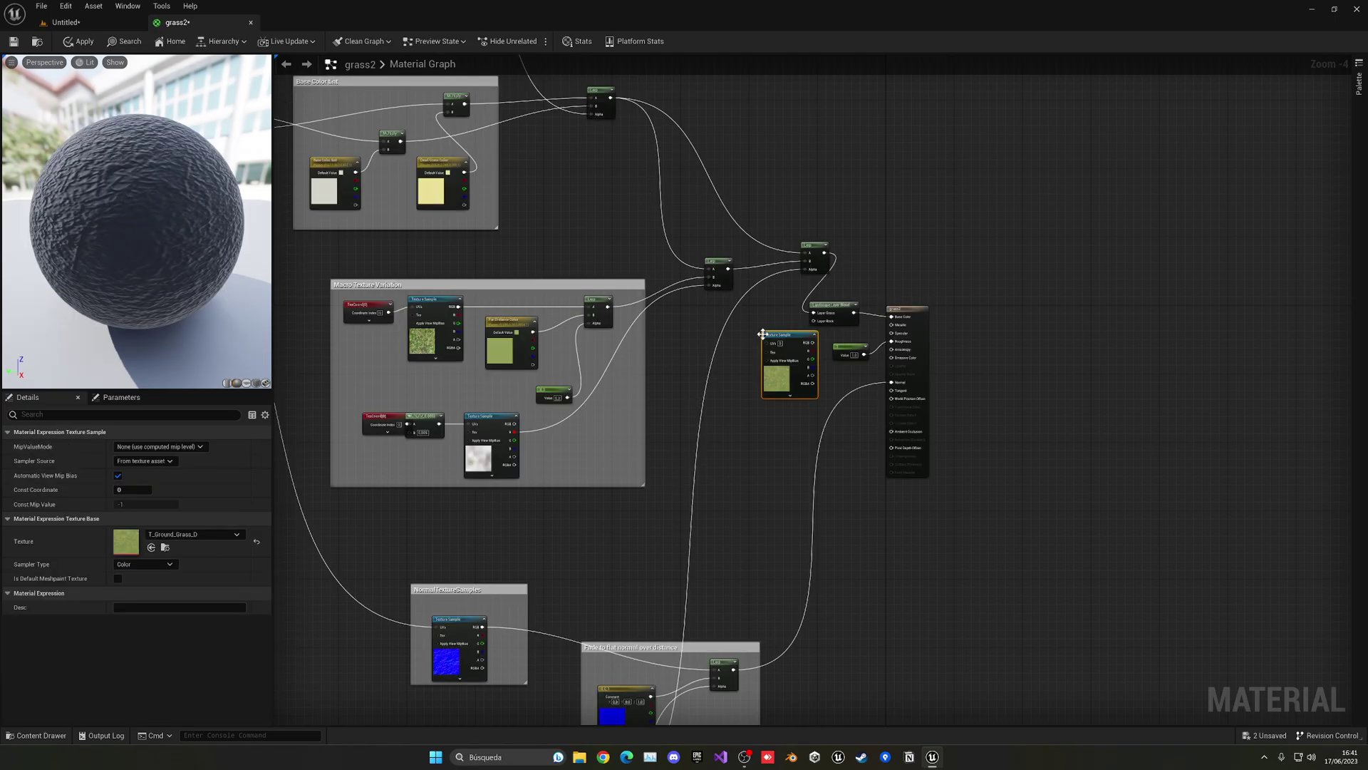
pyautogui.scroll(4, 796, 347)
pyautogui.moveTo(823, 337); pyautogui.dragTo(832, 294)
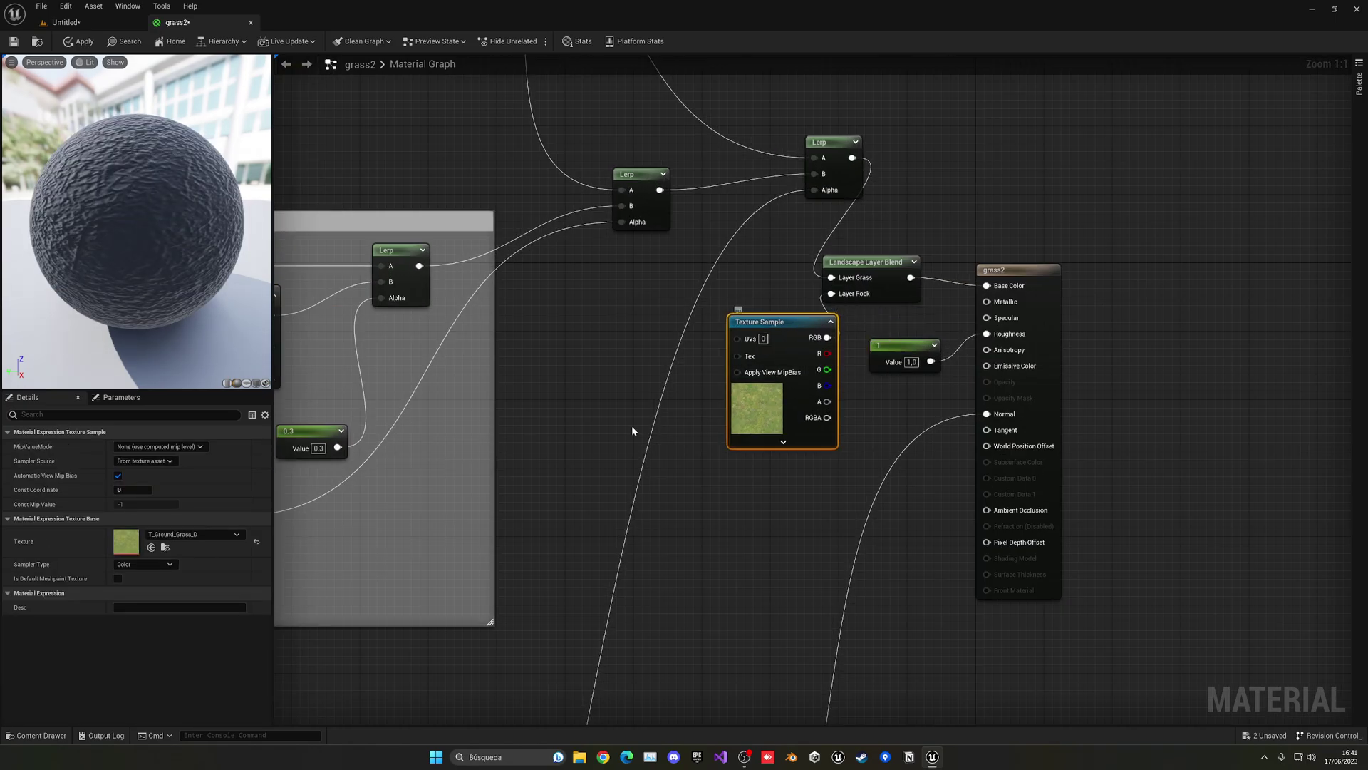
# Set the copied Texture Sample's texture to T_Rock_Smooth_Granite_D.
pyautogui.click(236, 534)
pyautogui.write('t')
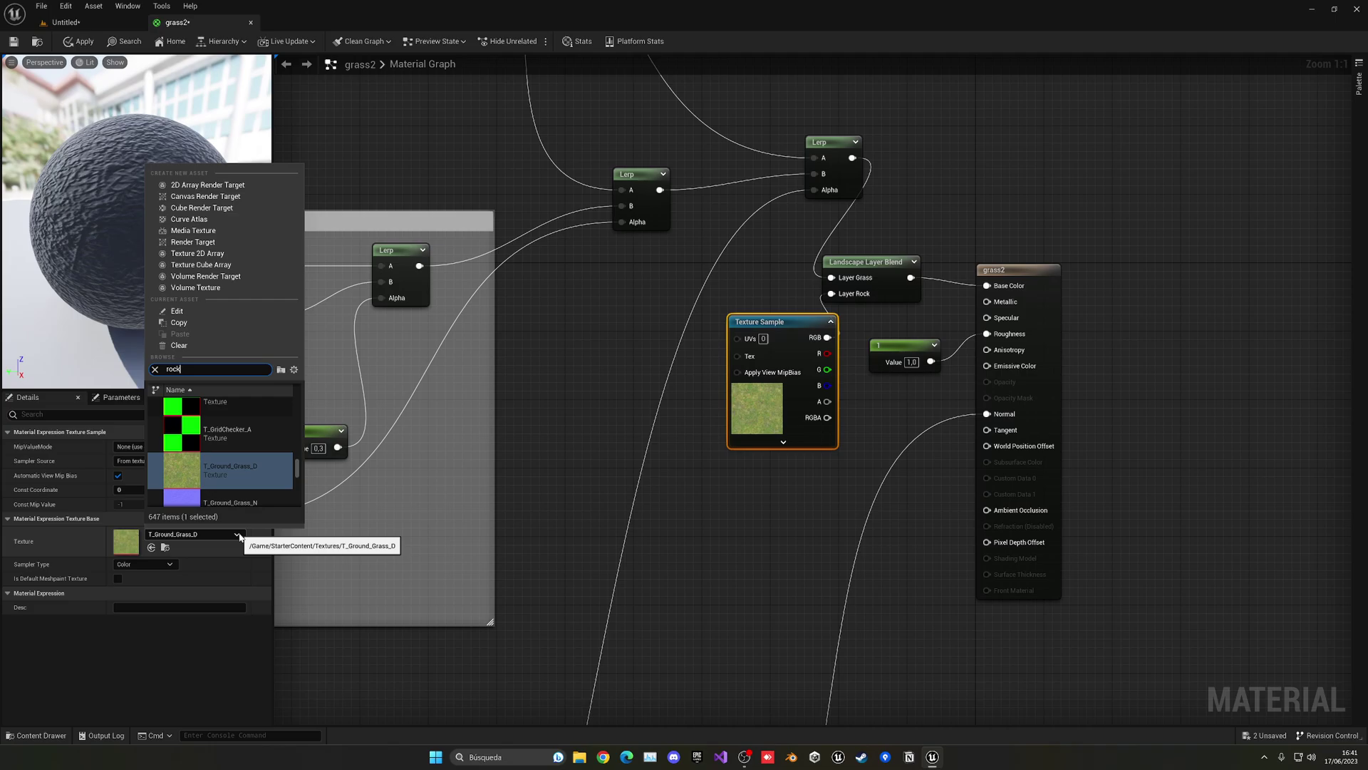
pyautogui.click(253, 426)
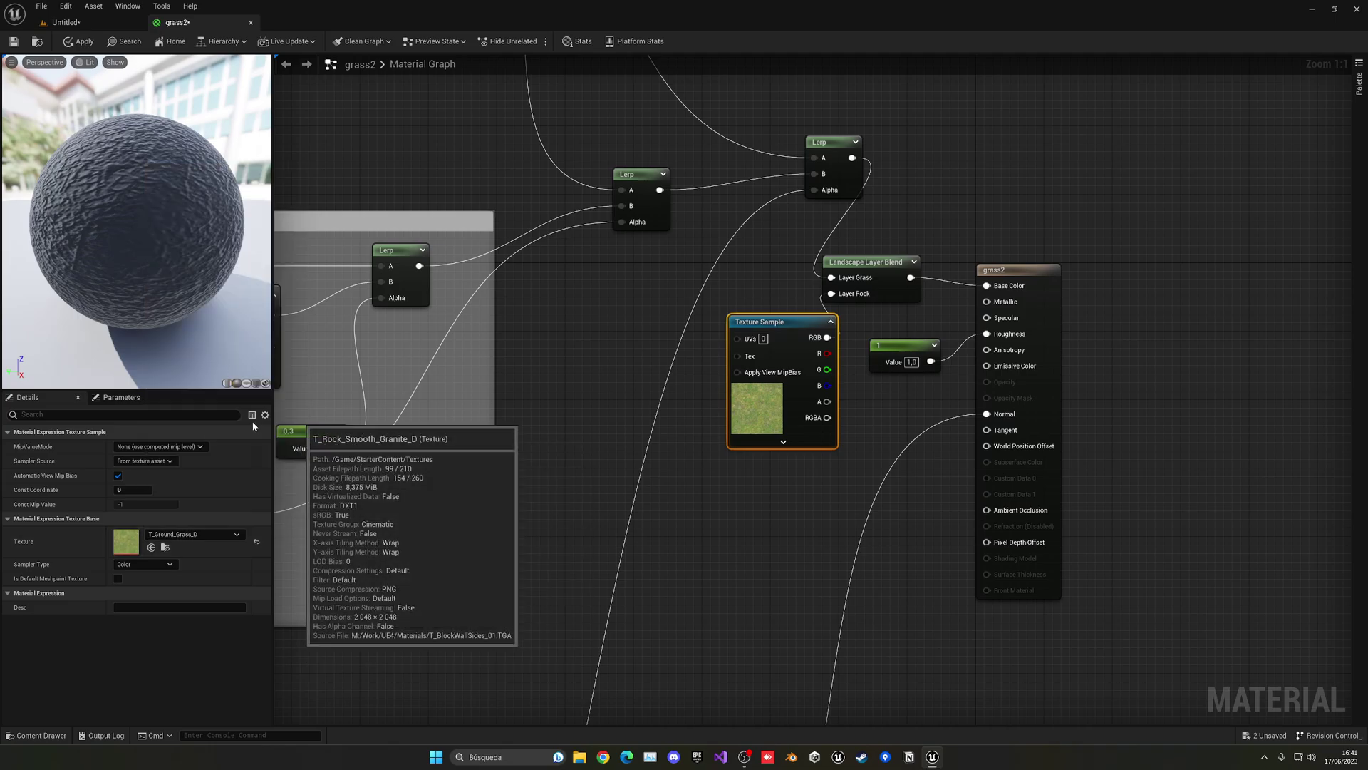
# Examine how the Lerp and the rock Texture Sample feed the Landscape Layer Blend node and the material output.
pyautogui.scroll(-3, 697, 490)
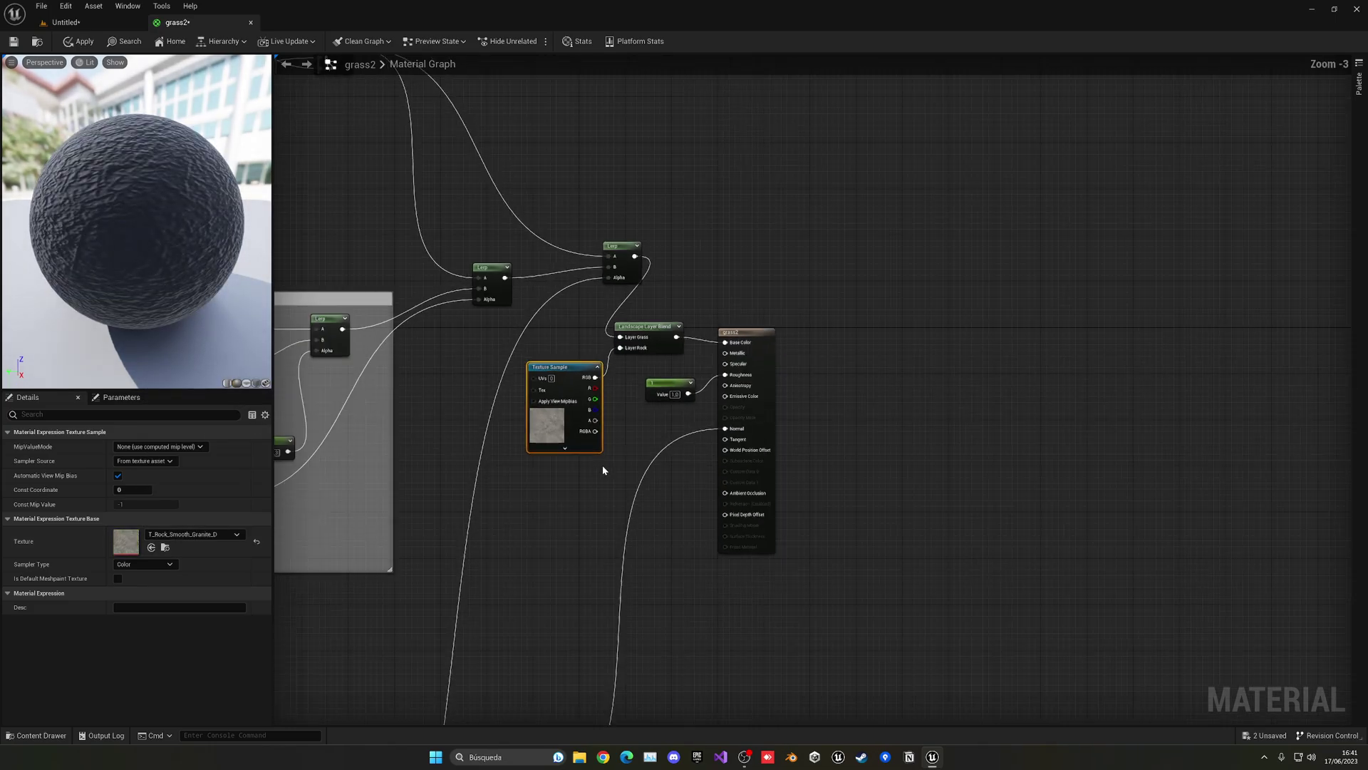
pyautogui.moveTo(603, 466); pyautogui.dragTo(648, 380, button='right')
pyautogui.moveTo(696, 437); pyautogui.dragTo(718, 459, button='right')
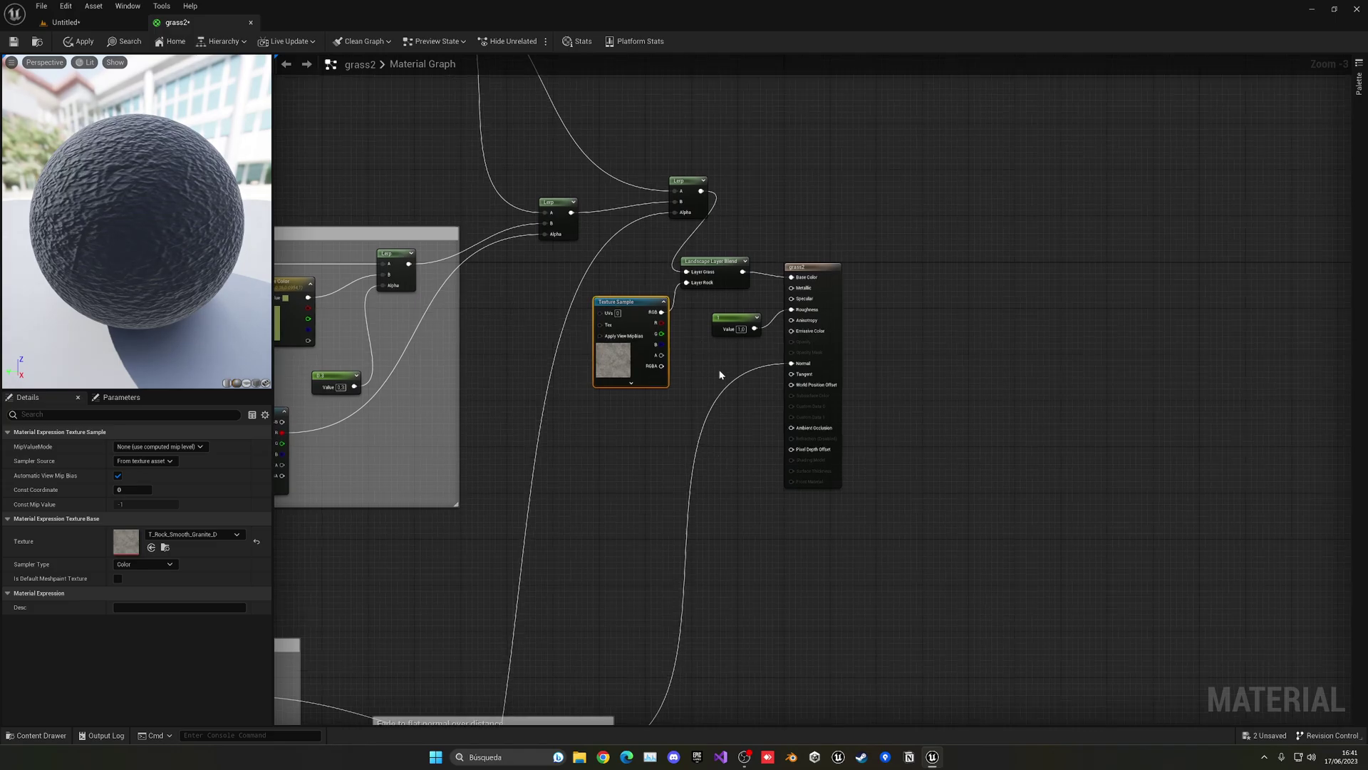
pyautogui.moveTo(789, 393); pyautogui.dragTo(788, 312, button='right')
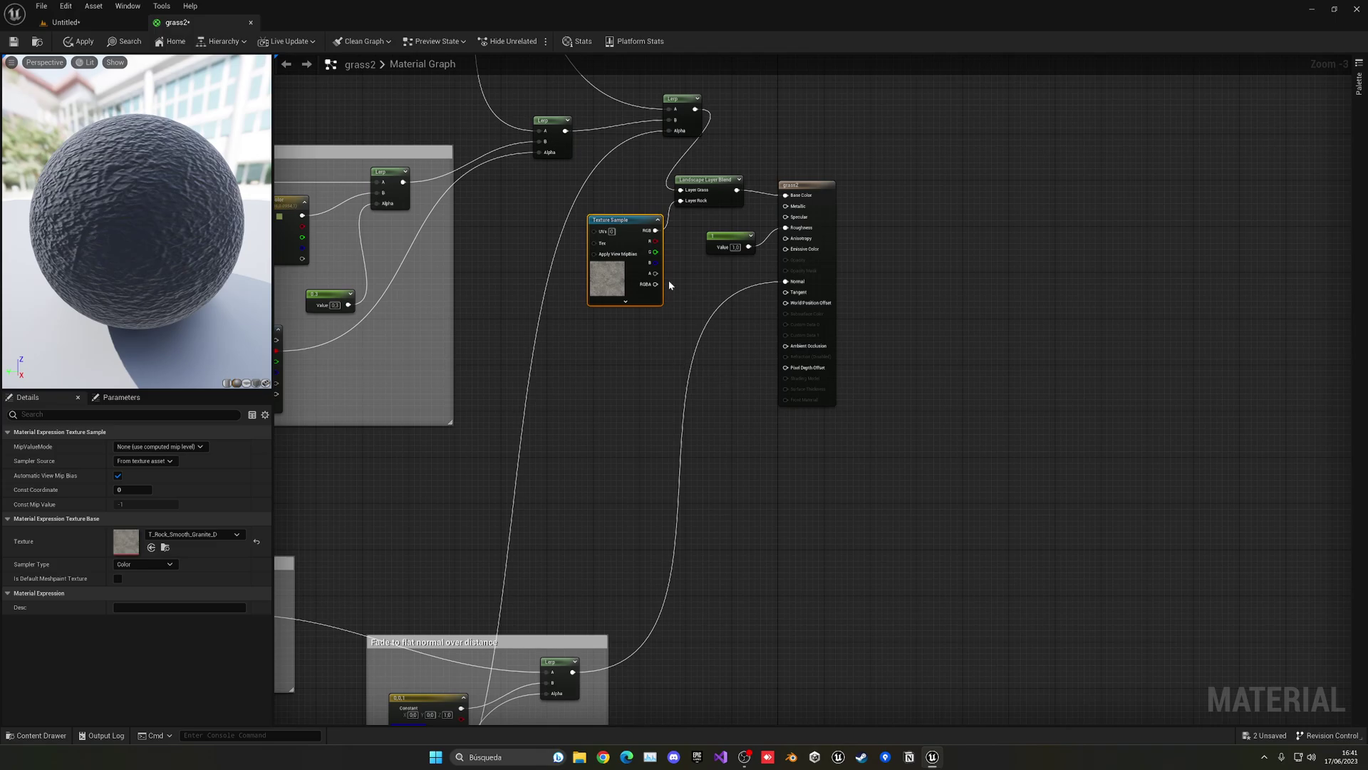
pyautogui.scroll(4, 668, 285)
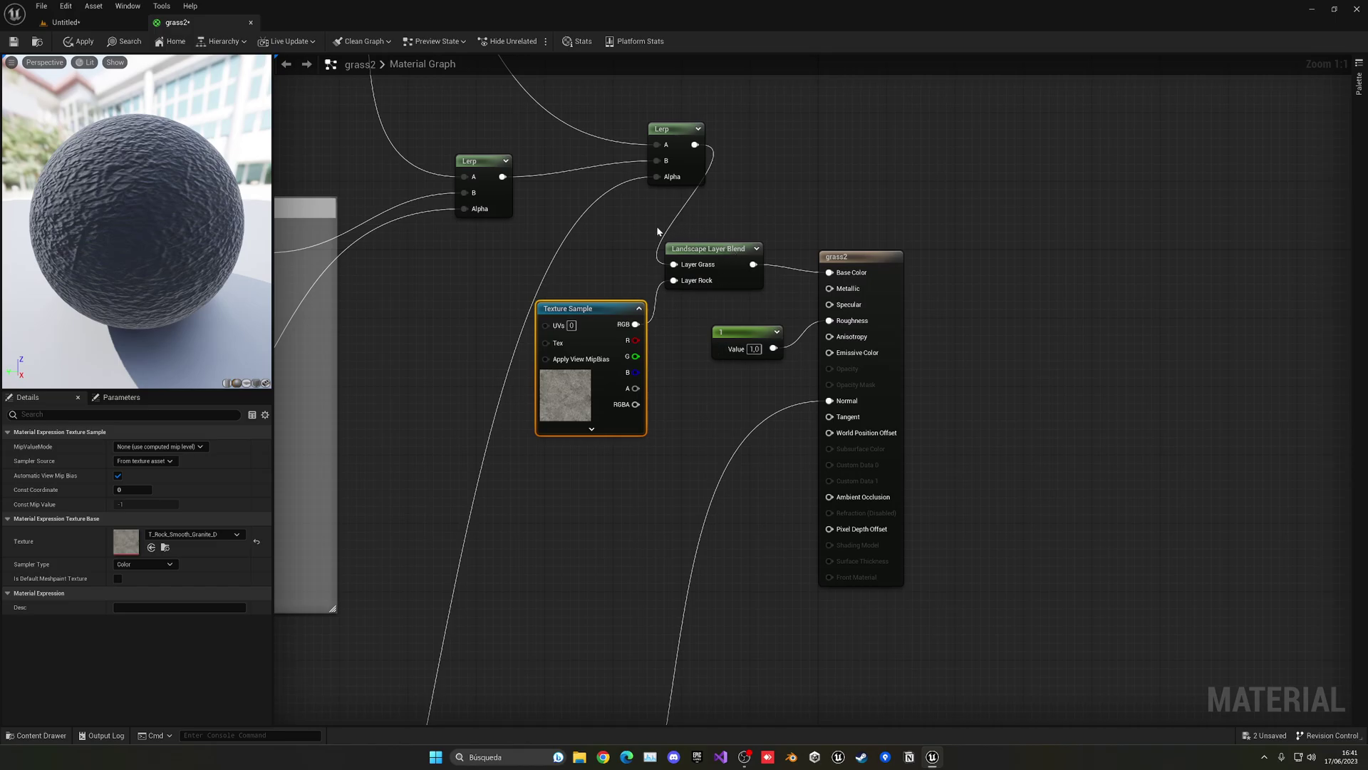
pyautogui.moveTo(657, 228); pyautogui.dragTo(774, 296)
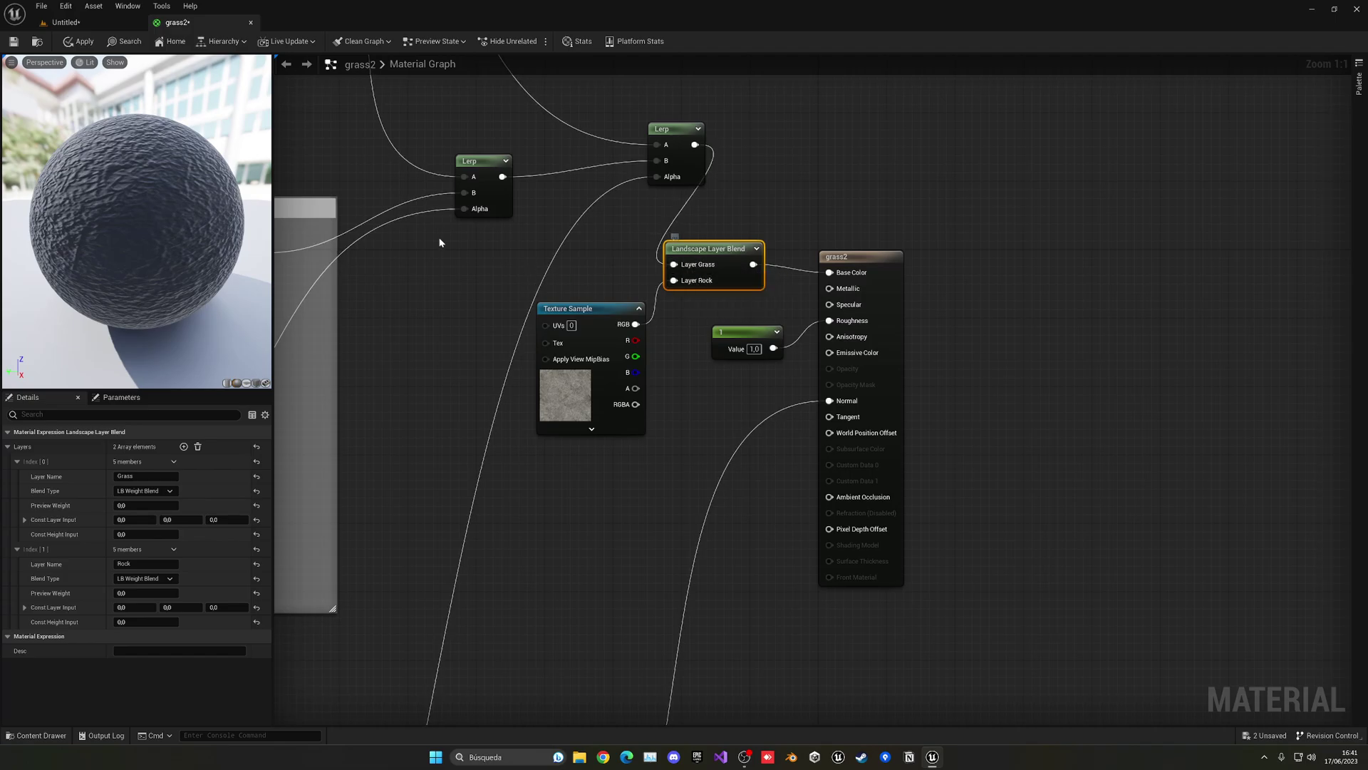
# Apply and save the grass2 material, and return to the level with the project's Content folder open.
pyautogui.click(83, 42)
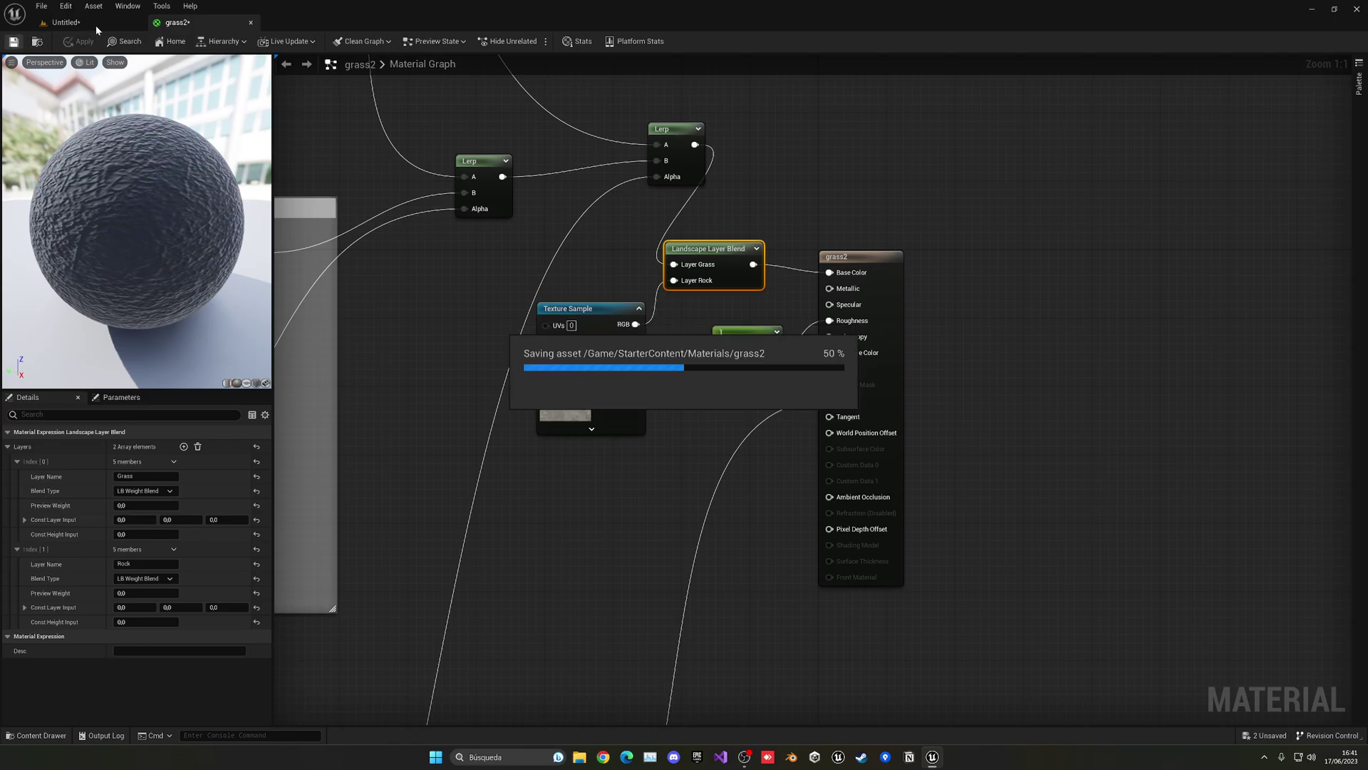
pyautogui.click(96, 24)
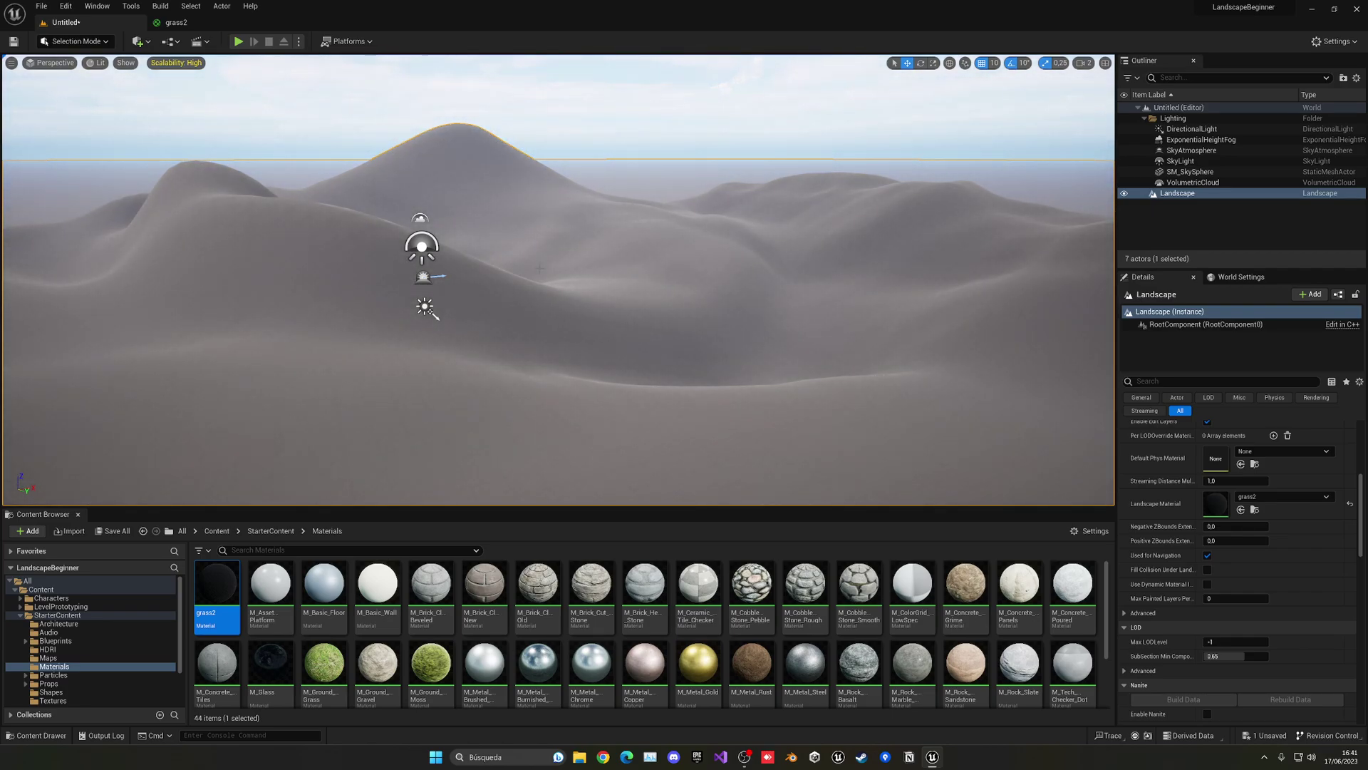
pyautogui.click(217, 531)
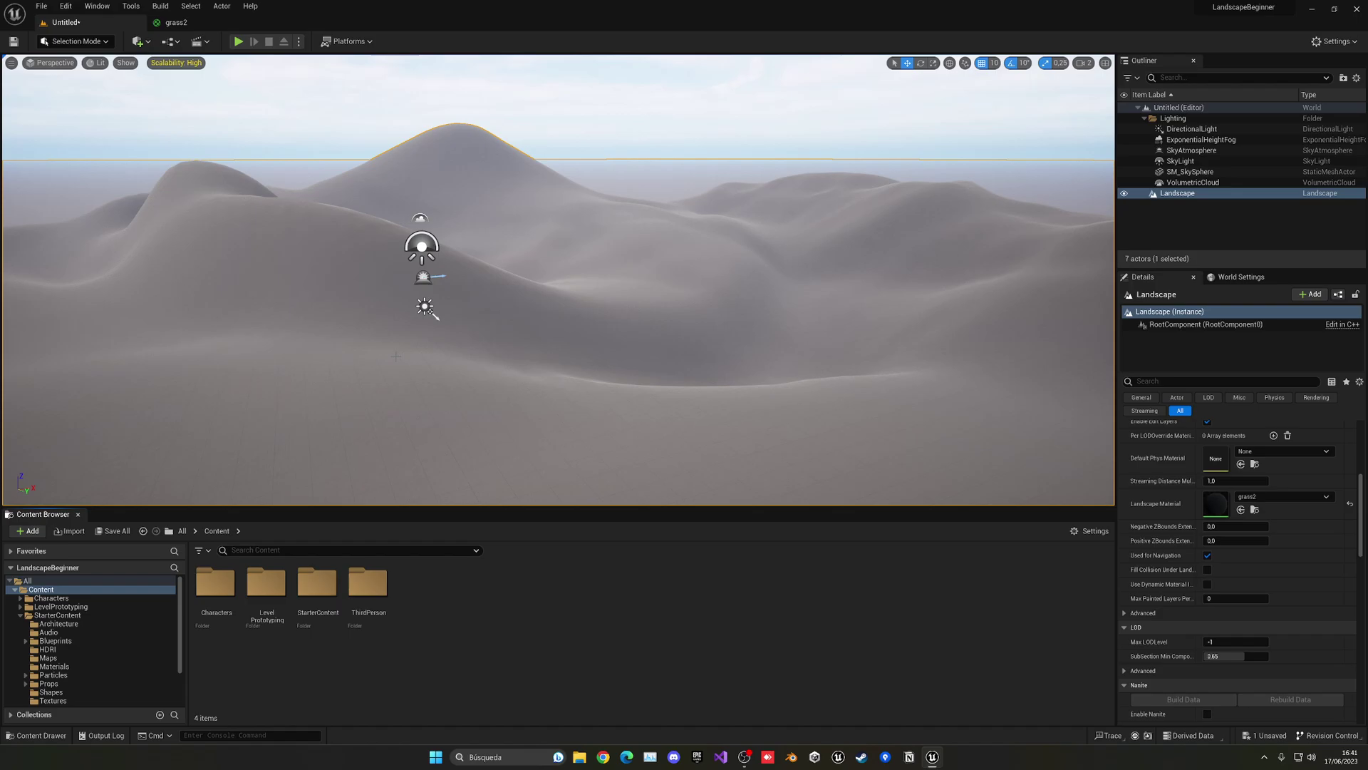
# Check the target layers of the Paint tools in Landscape Mode, and return to Selection Mode.
pyautogui.click(101, 42)
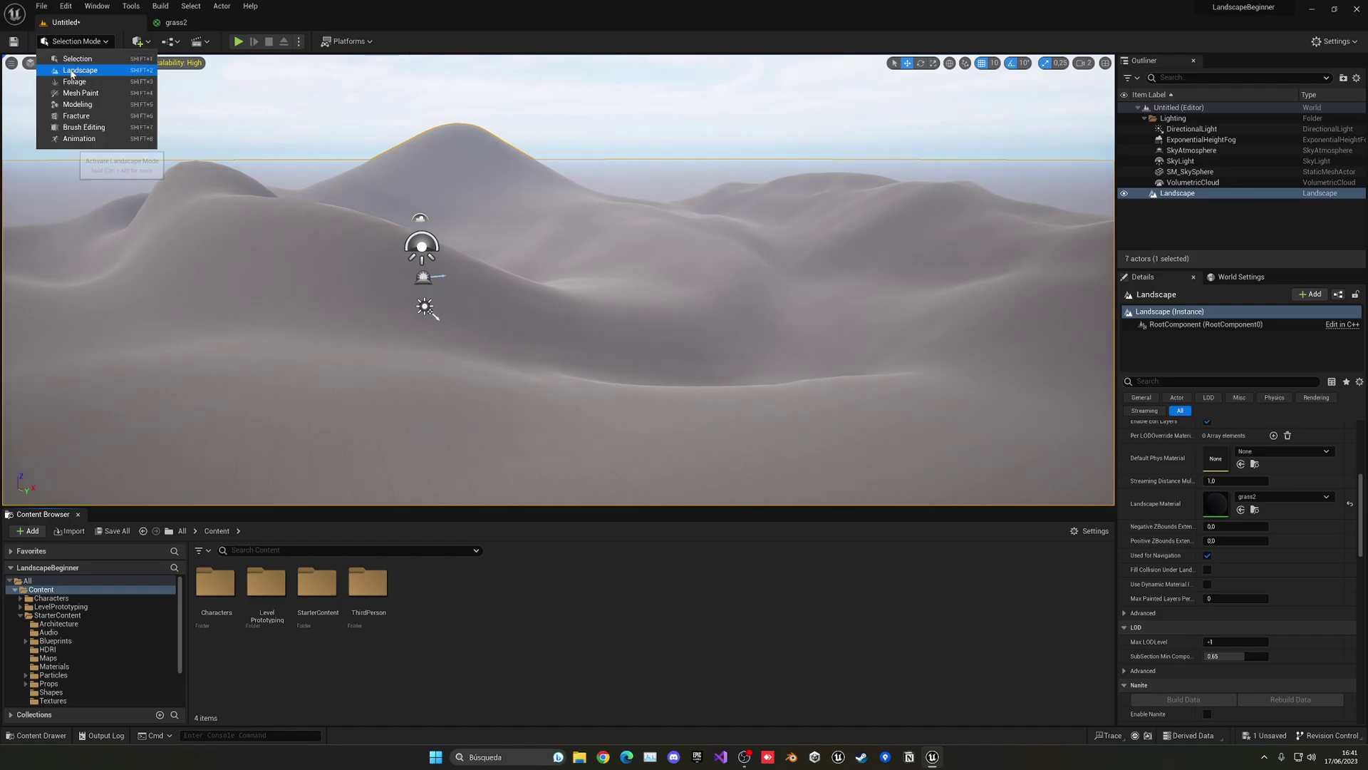
pyautogui.click(71, 71)
pyautogui.click(144, 82)
pyautogui.click(171, 82)
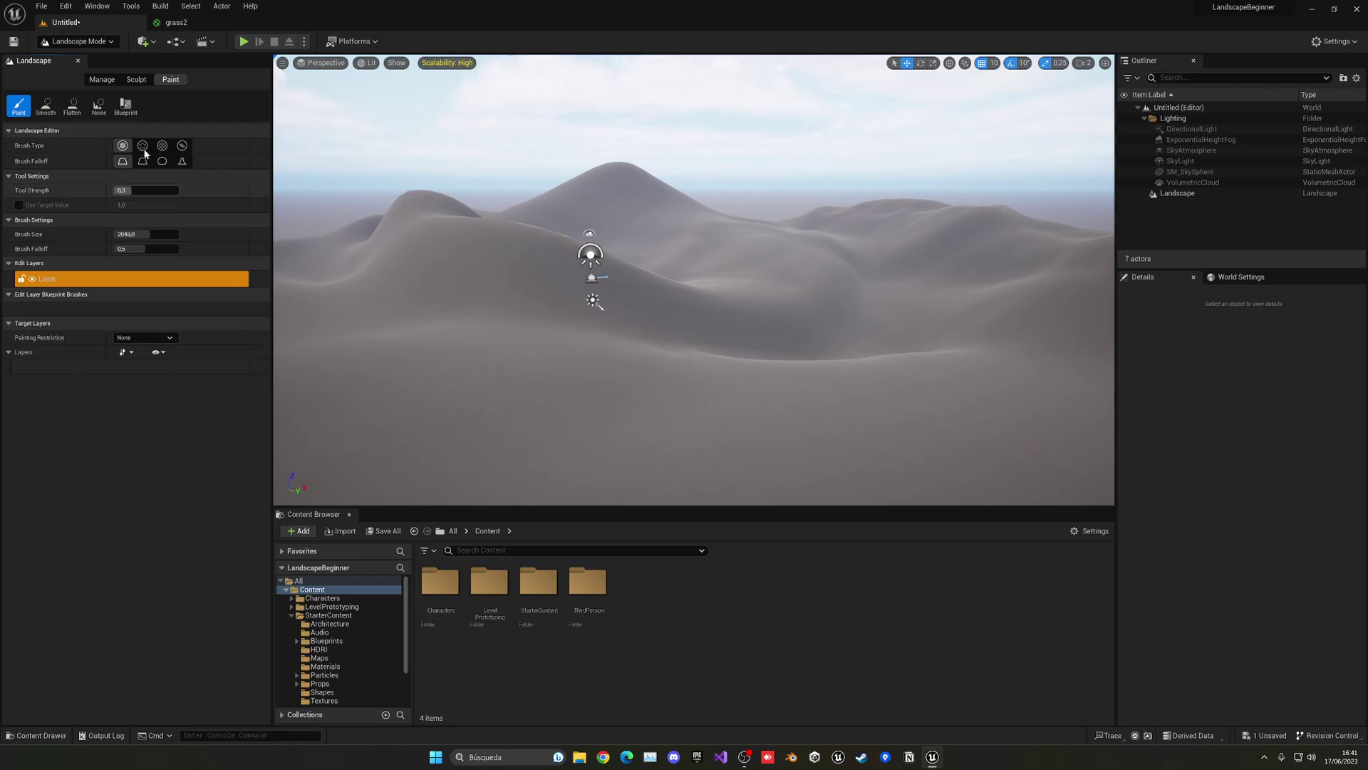
pyautogui.click(137, 79)
pyautogui.click(78, 41)
pyautogui.click(77, 58)
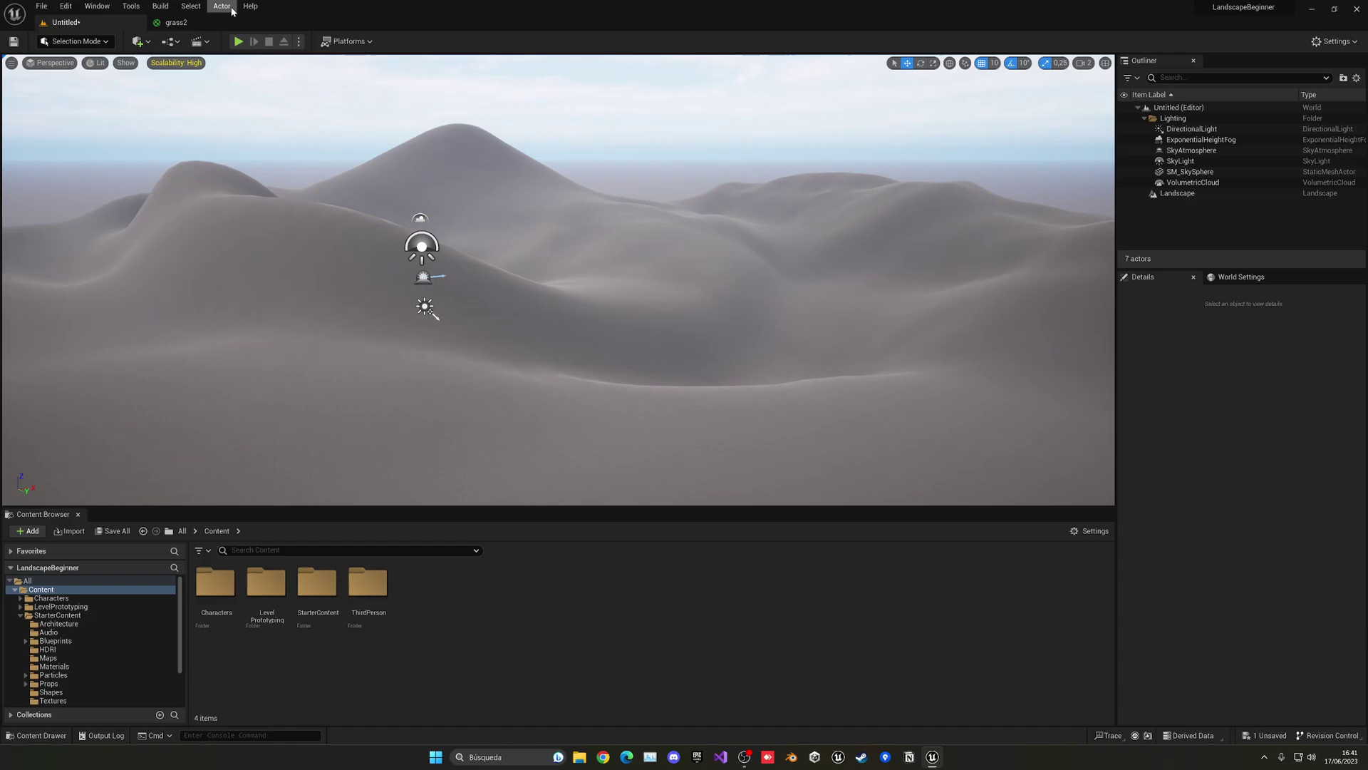
# Reconnect the rock Texture Sample's RGB output to the Layer Rock input in the grass2 material.
pyautogui.click(174, 22)
pyautogui.click(592, 278)
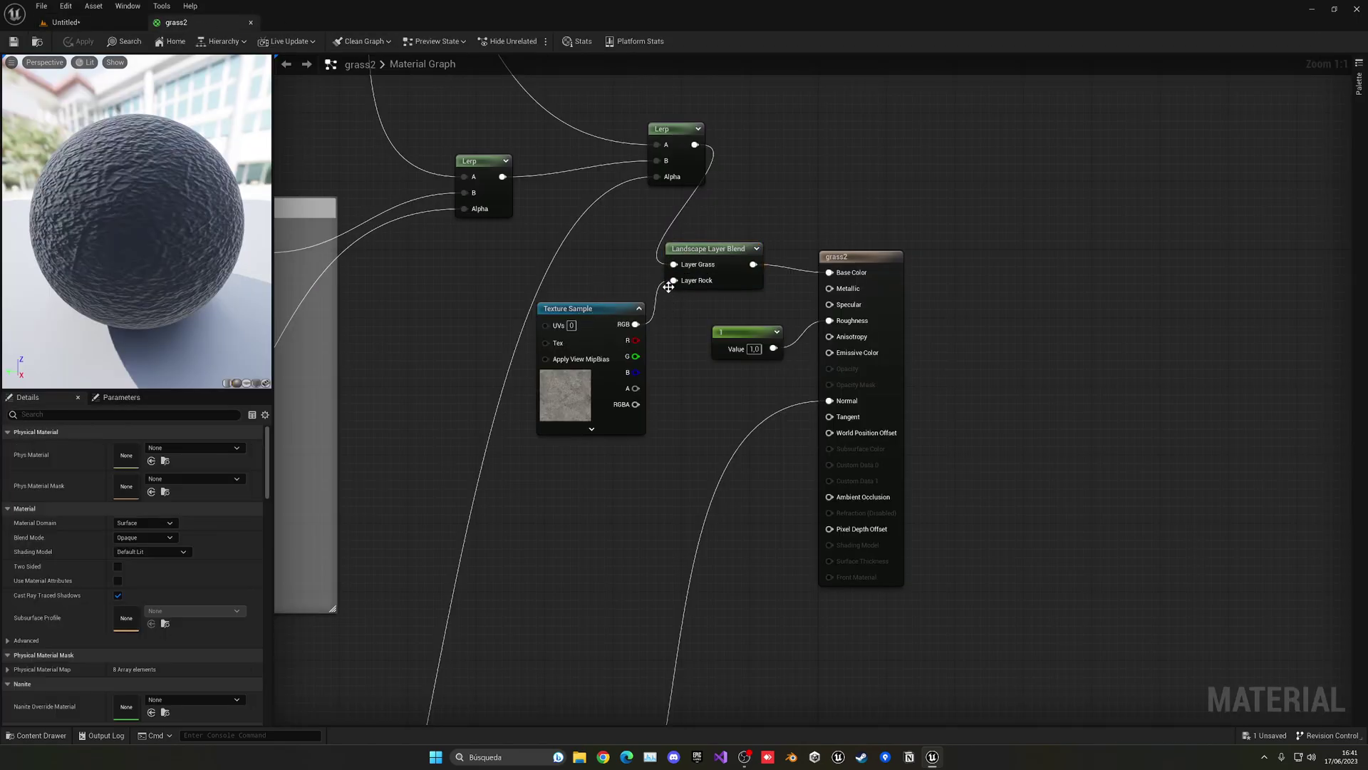
pyautogui.keyDown('alt'); pyautogui.click(674, 280); pyautogui.keyUp('alt')
pyautogui.moveTo(636, 324); pyautogui.dragTo(673, 281)
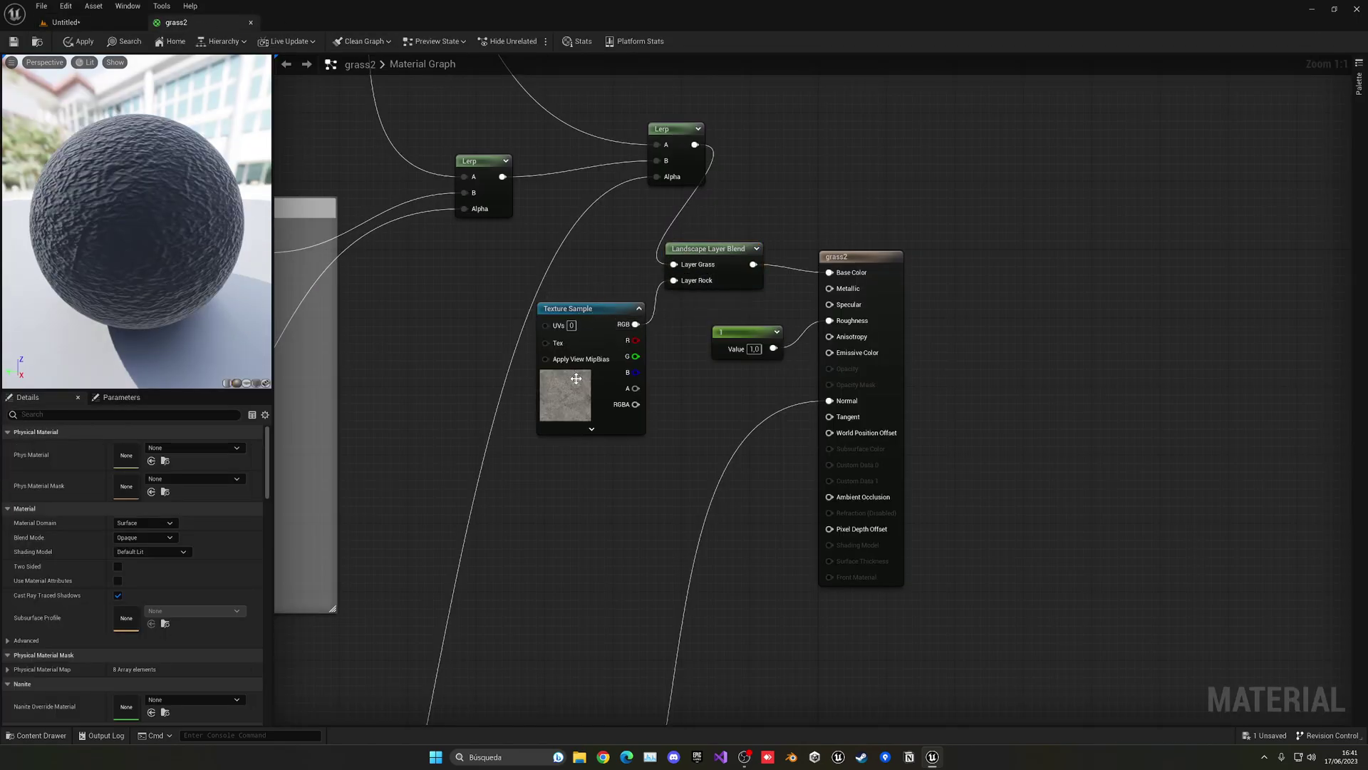
# Keep the Grass layer's blend type at LB Weight Blend in the Landscape Layer Blend node, and apply the material.
pyautogui.click(709, 248)
pyautogui.click(157, 491)
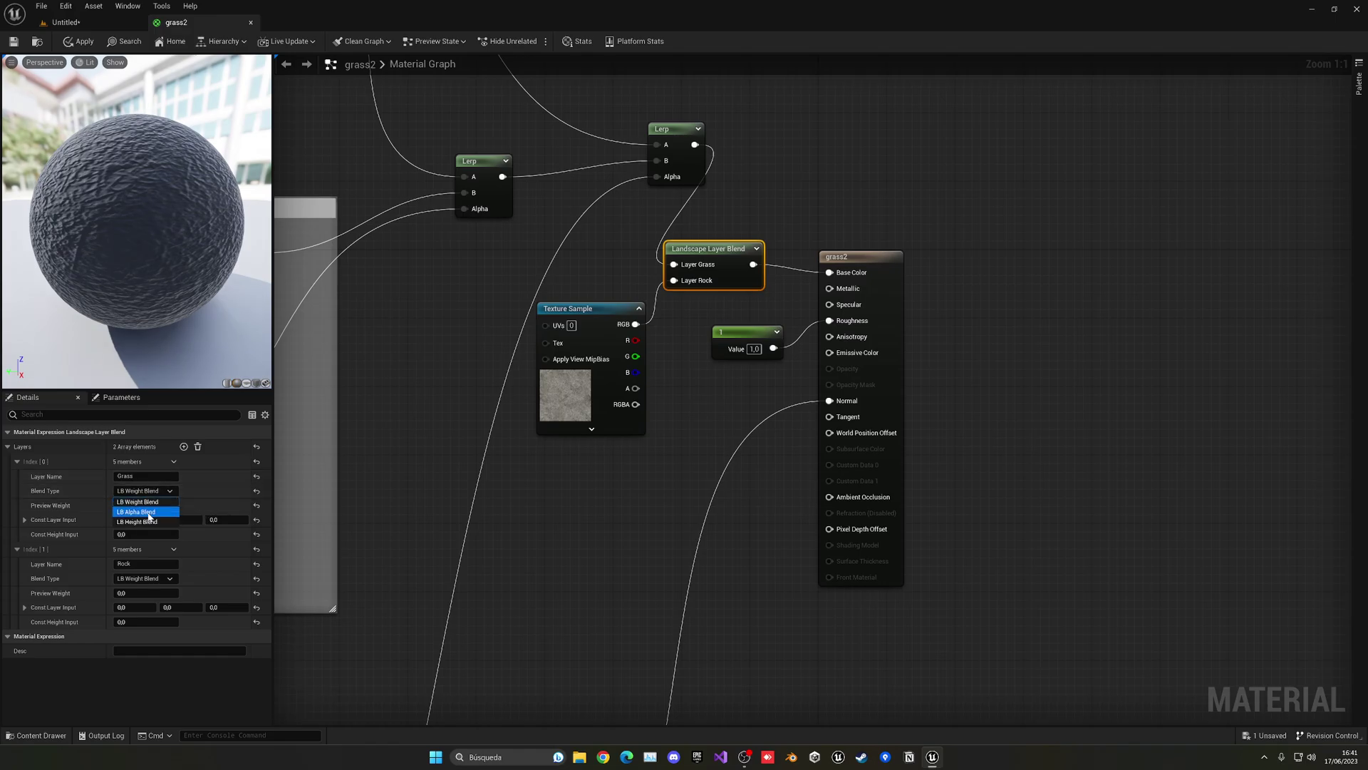
pyautogui.click(153, 494)
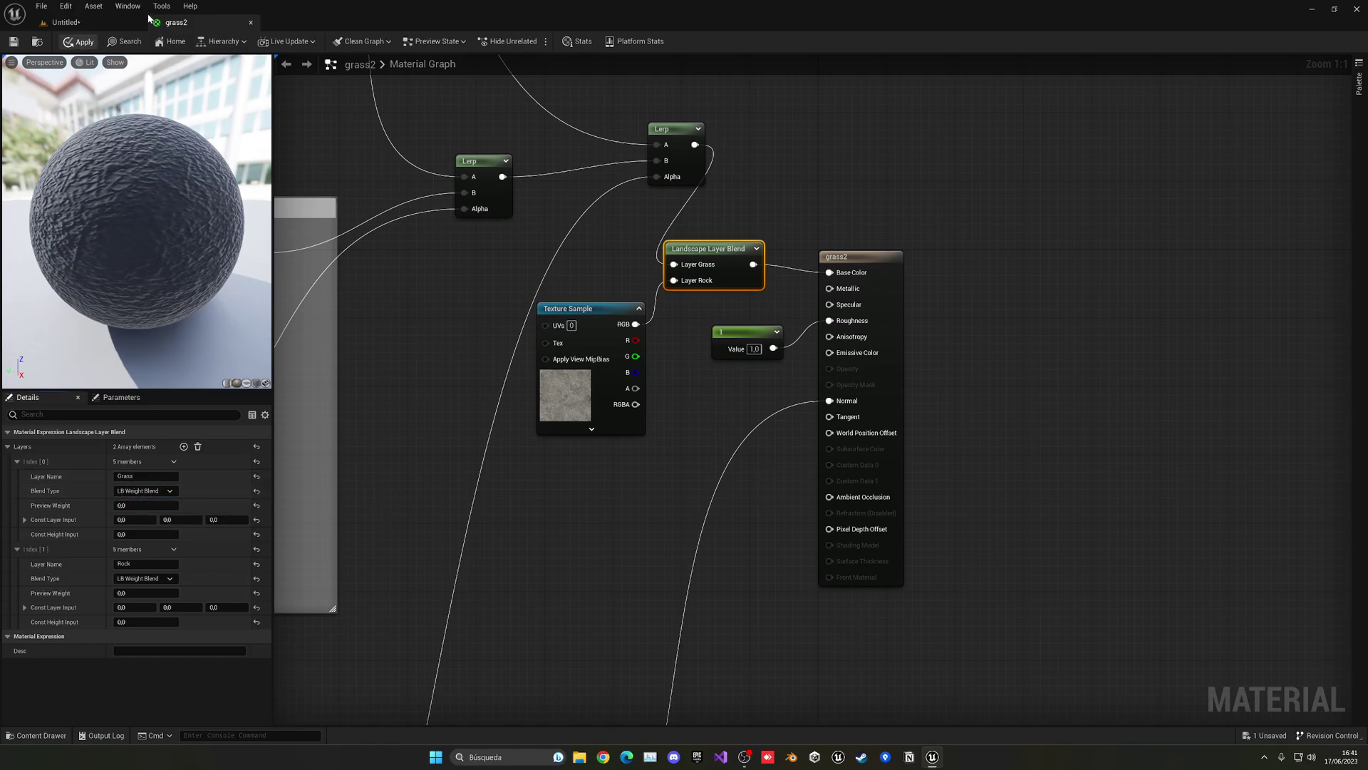
# Switch the level to Landscape Mode and activate the Paint tool for layer painting.
pyautogui.click(74, 26)
pyautogui.click(74, 40)
pyautogui.click(78, 70)
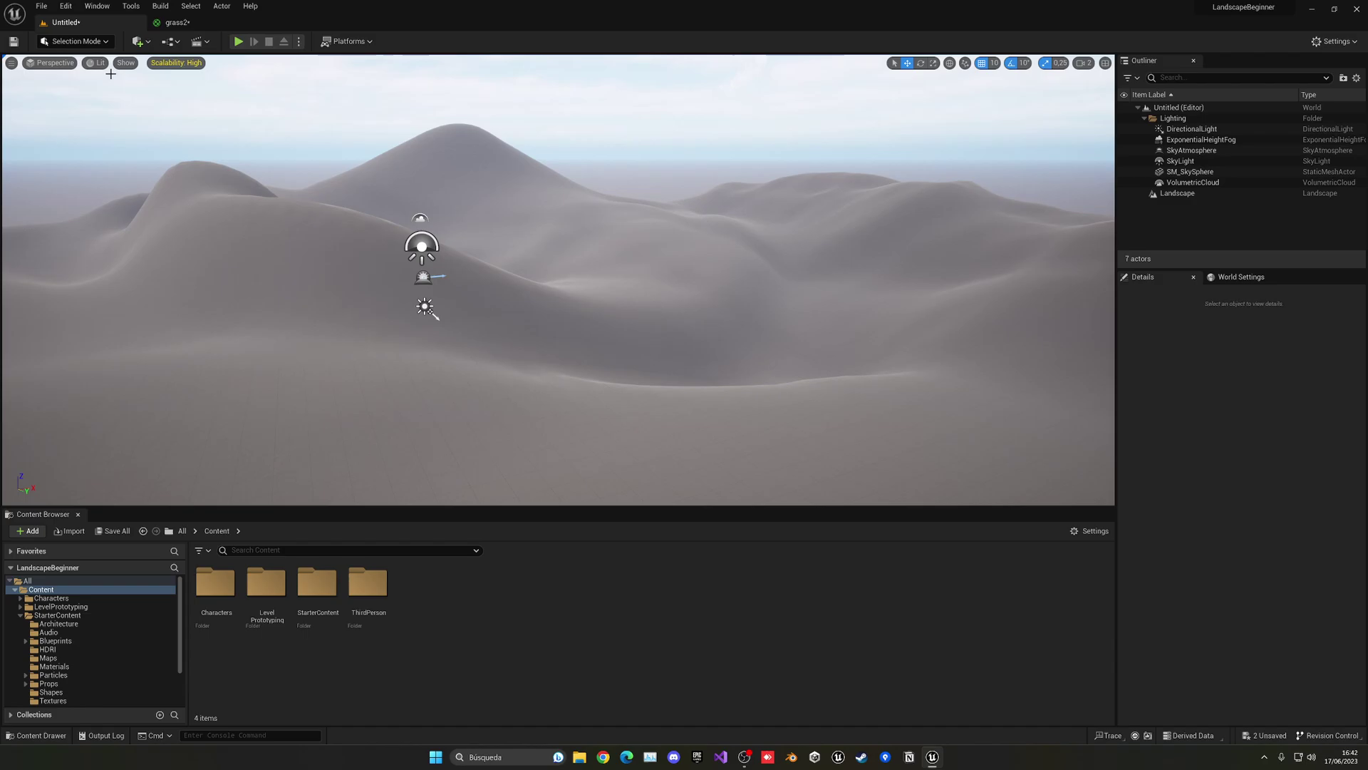
pyautogui.click(170, 80)
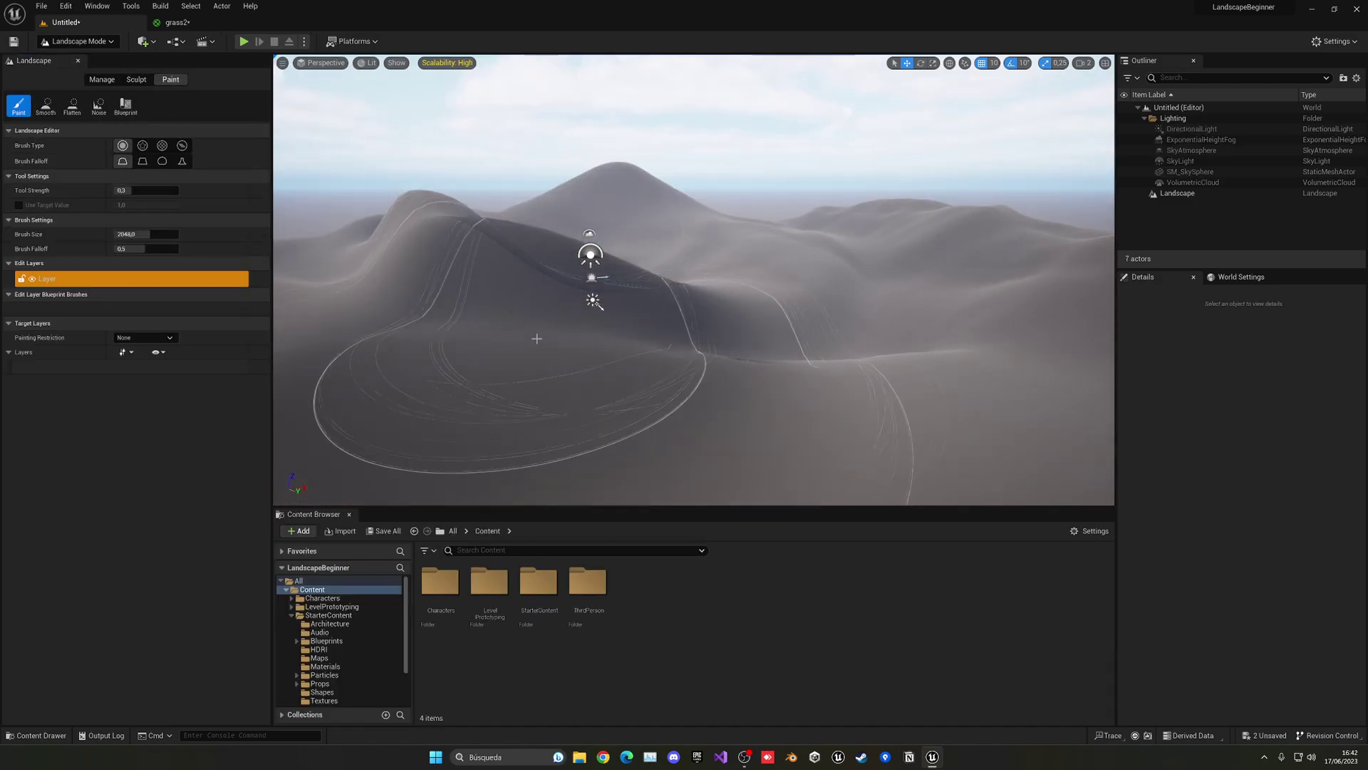
pyautogui.moveTo(661, 349); pyautogui.dragTo(634, 394, button='right')
pyautogui.click(45, 108)
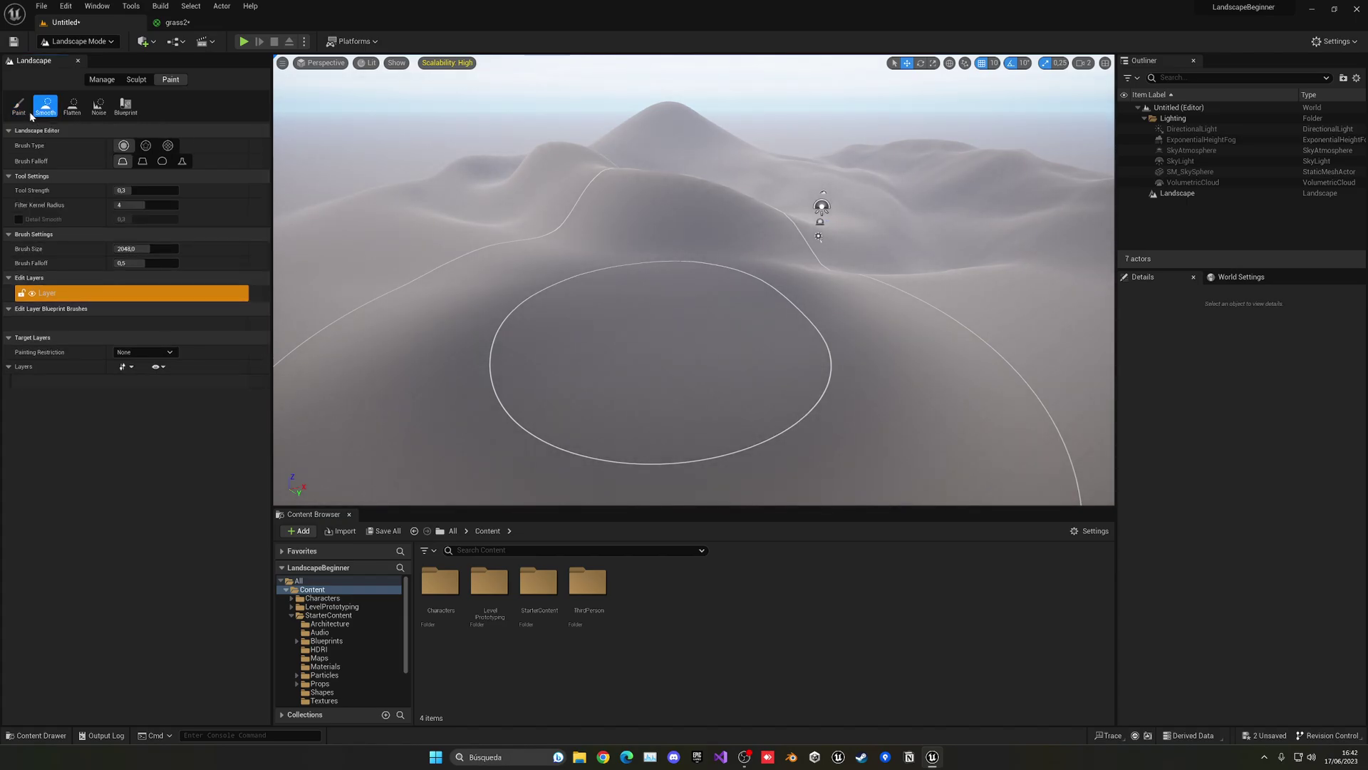
pyautogui.click(28, 111)
# Save the grass2 material and return to the landscape's Paint tools in the level.
pyautogui.click(184, 24)
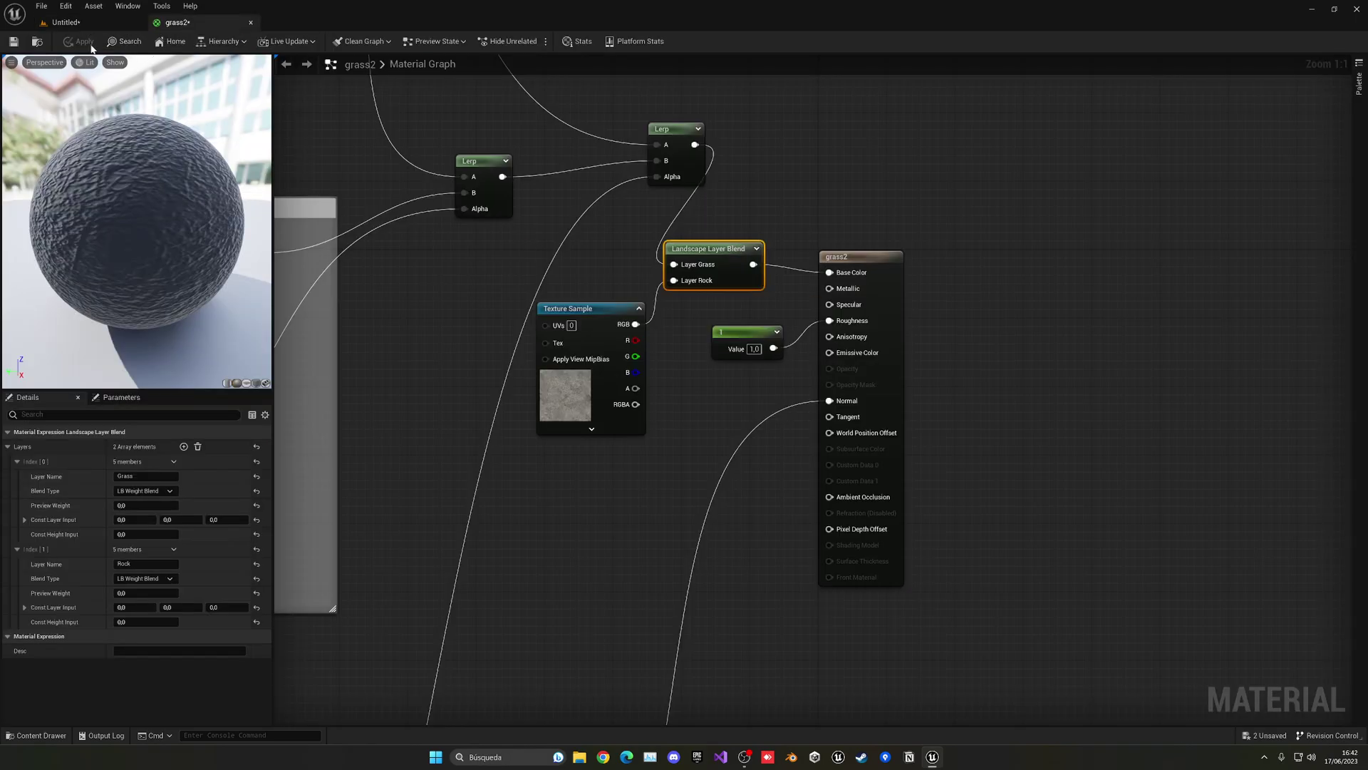
pyautogui.click(13, 42)
pyautogui.click(91, 22)
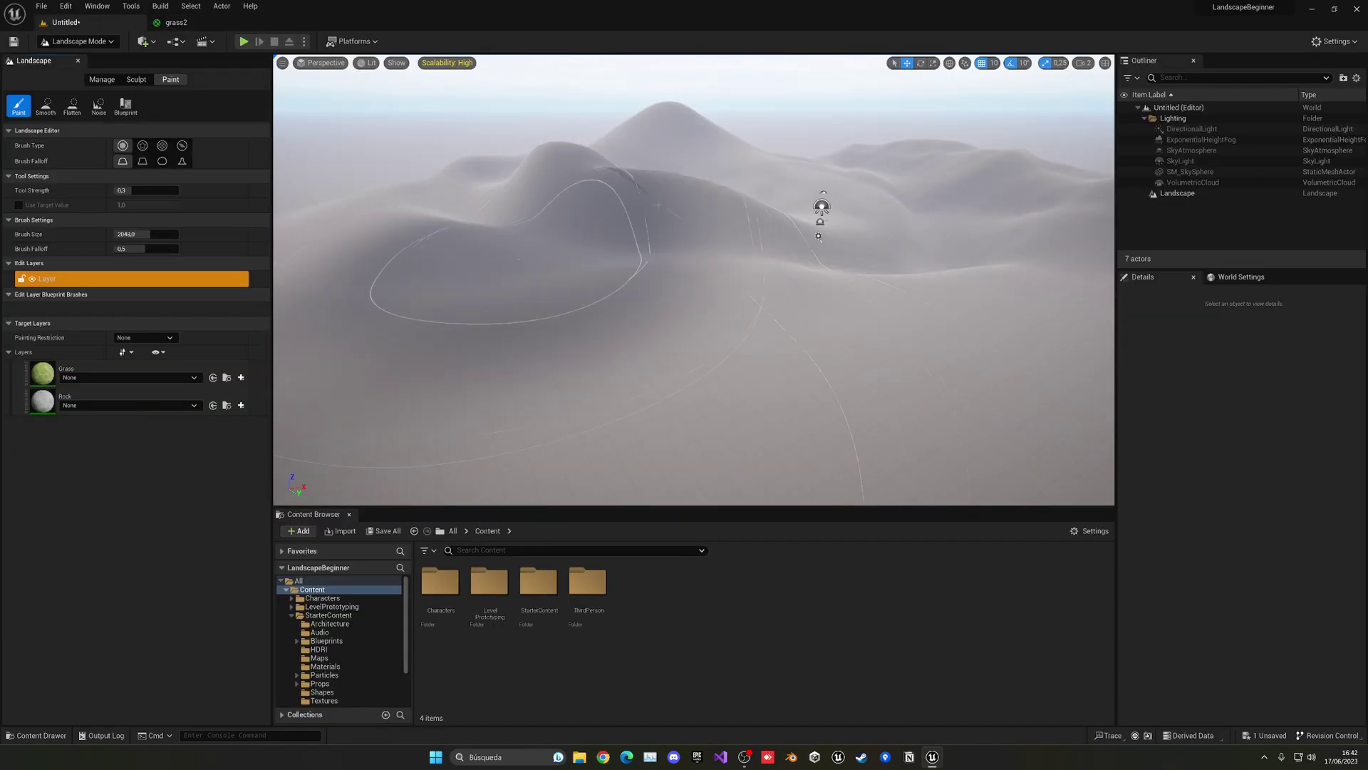
pyautogui.press('w')
pyautogui.moveTo(777, 264)
pyautogui.mouseDown(button='right')
pyautogui.moveTo(801, 239)
pyautogui.moveTo(940, 246)
pyautogui.moveTo(848, 278)
pyautogui.mouseUp(button='right')
pyautogui.press('s')
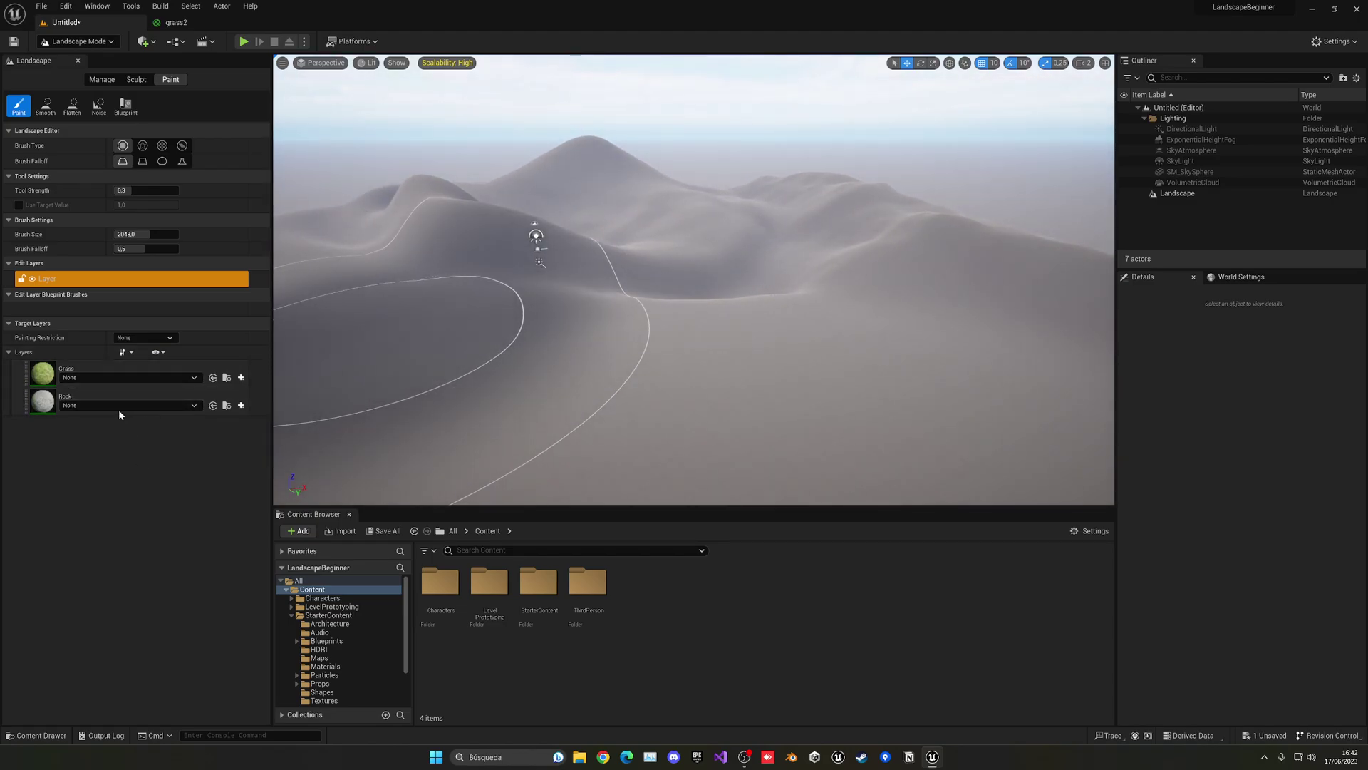
# Create a Weight-Blended Layer (normal) info object for the Grass layer, saved as Grass_LayerInfo in the Content folder.
pyautogui.click(87, 380)
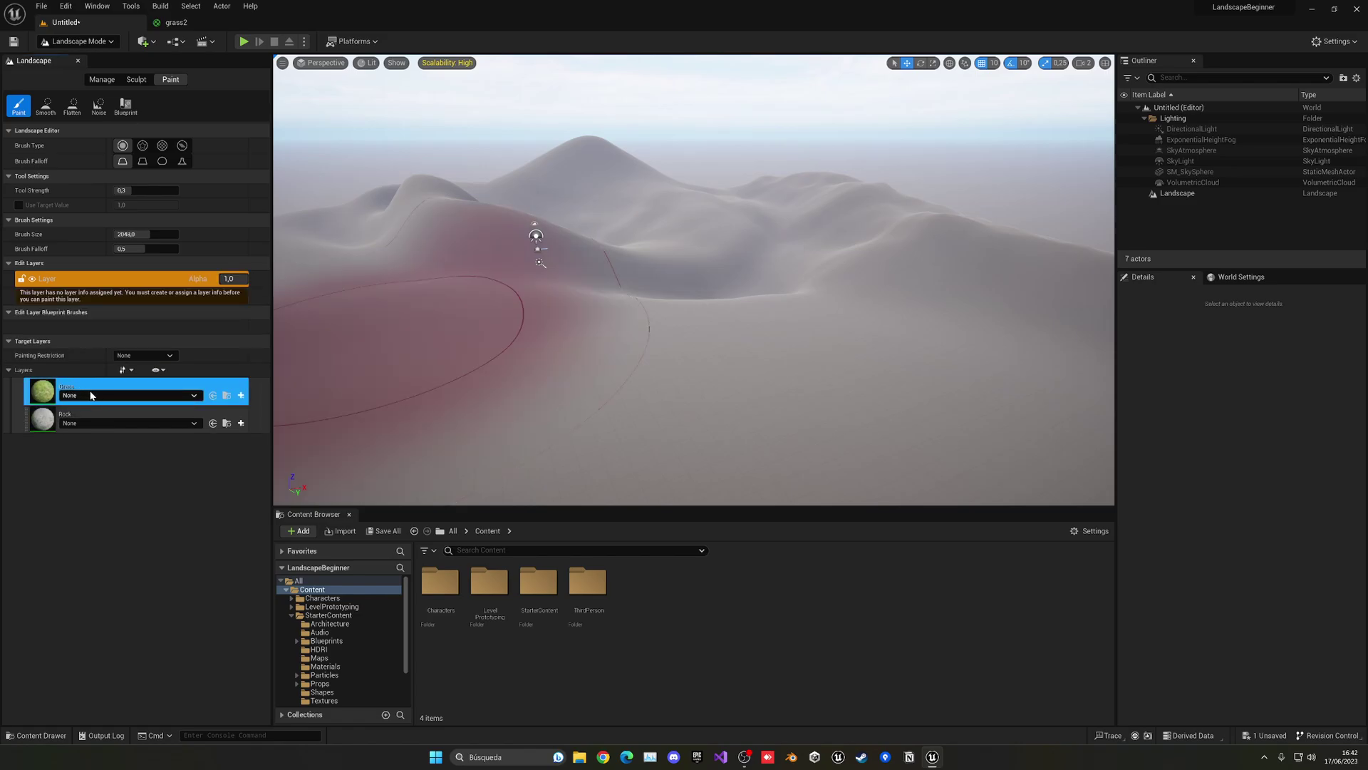
pyautogui.click(109, 396)
pyautogui.click(110, 396)
pyautogui.click(242, 396)
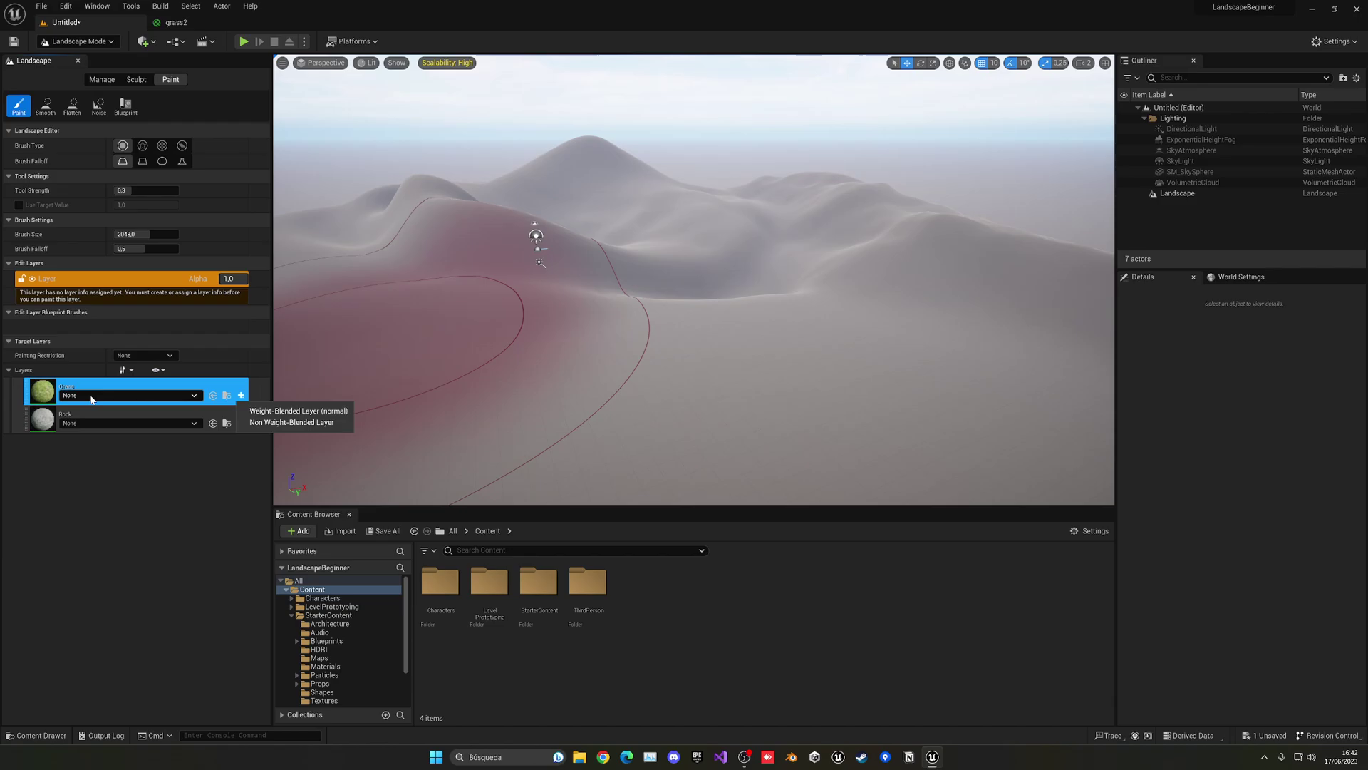
pyautogui.click(293, 412)
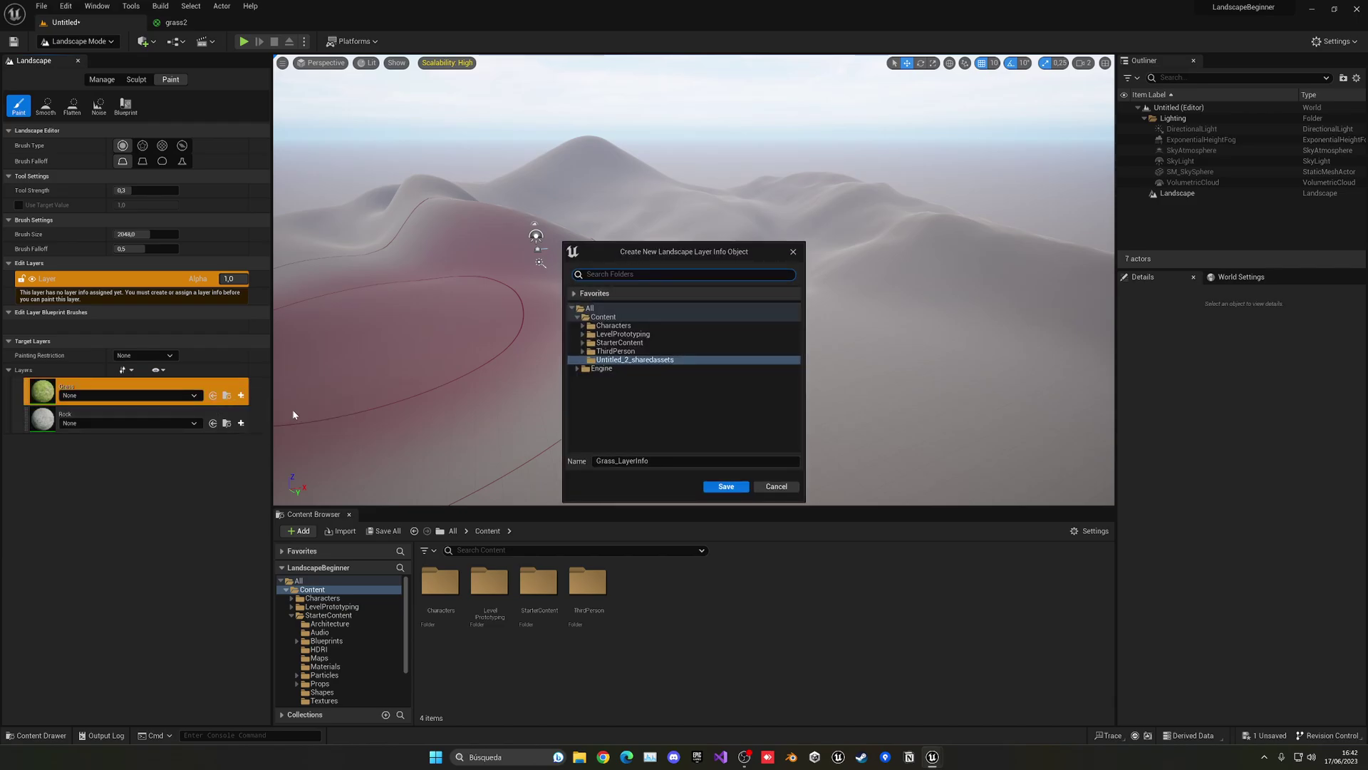
pyautogui.click(603, 316)
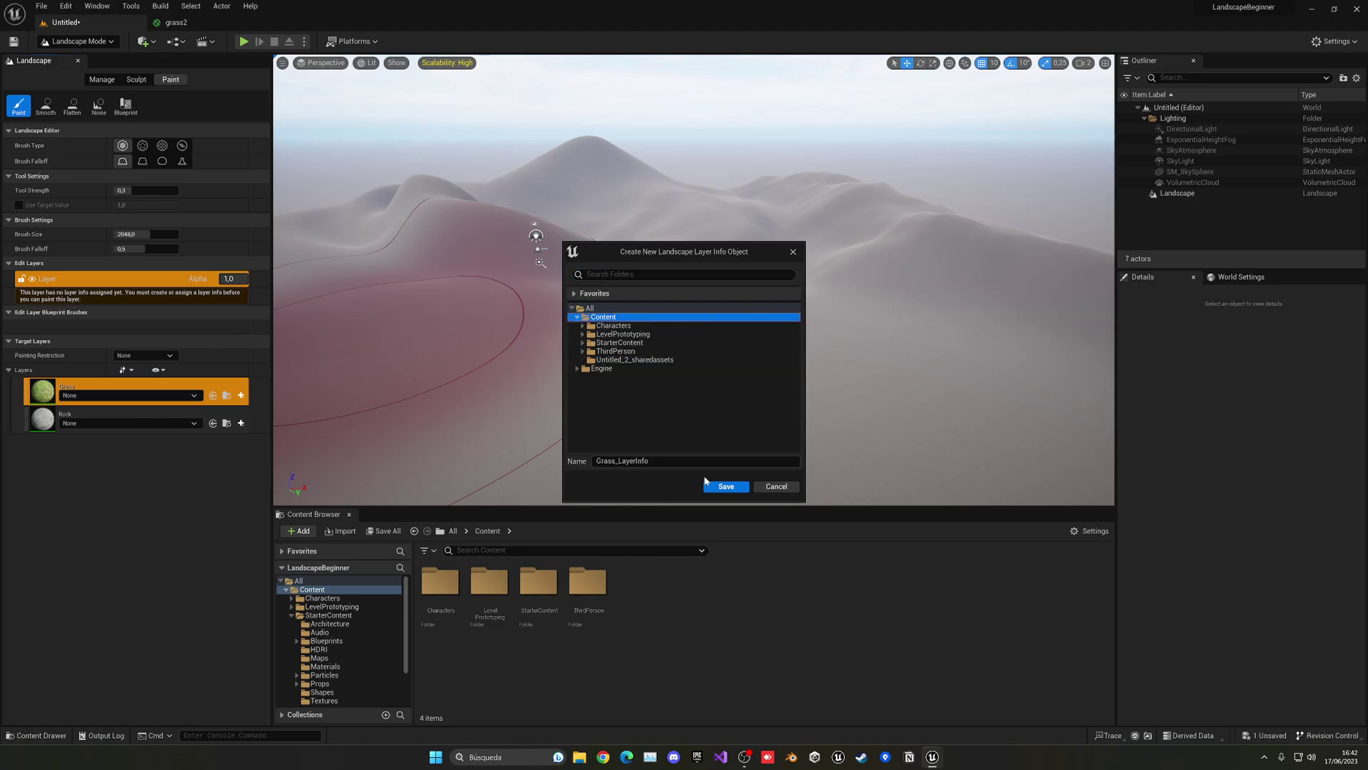
pyautogui.click(725, 489)
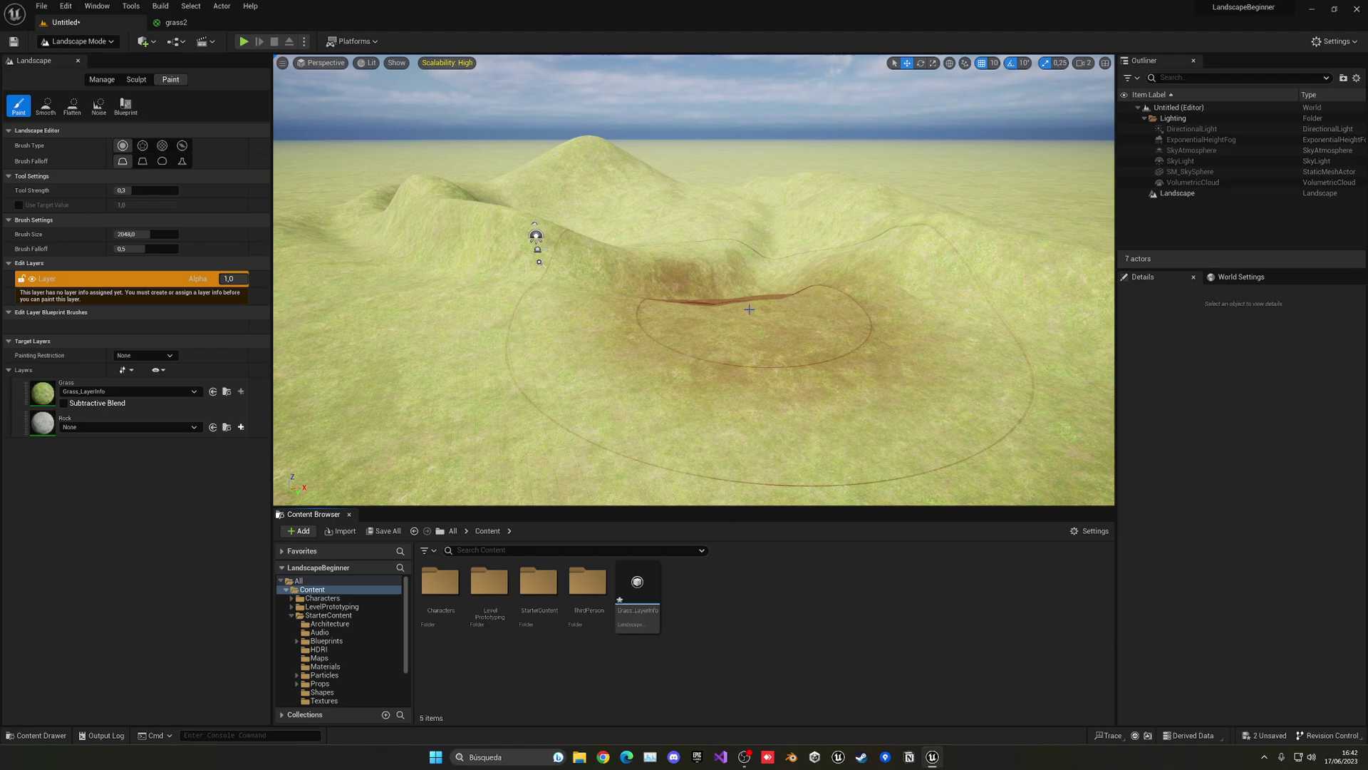
# Create the Rock layer's info object, saved as Rock_LayerInfo in the Content folder.
pyautogui.moveTo(750, 307)
pyautogui.mouseDown(button='right')
pyautogui.moveTo(627, 297)
pyautogui.moveTo(741, 285)
pyautogui.moveTo(666, 314)
pyautogui.moveTo(681, 311)
pyautogui.mouseUp(button='right')
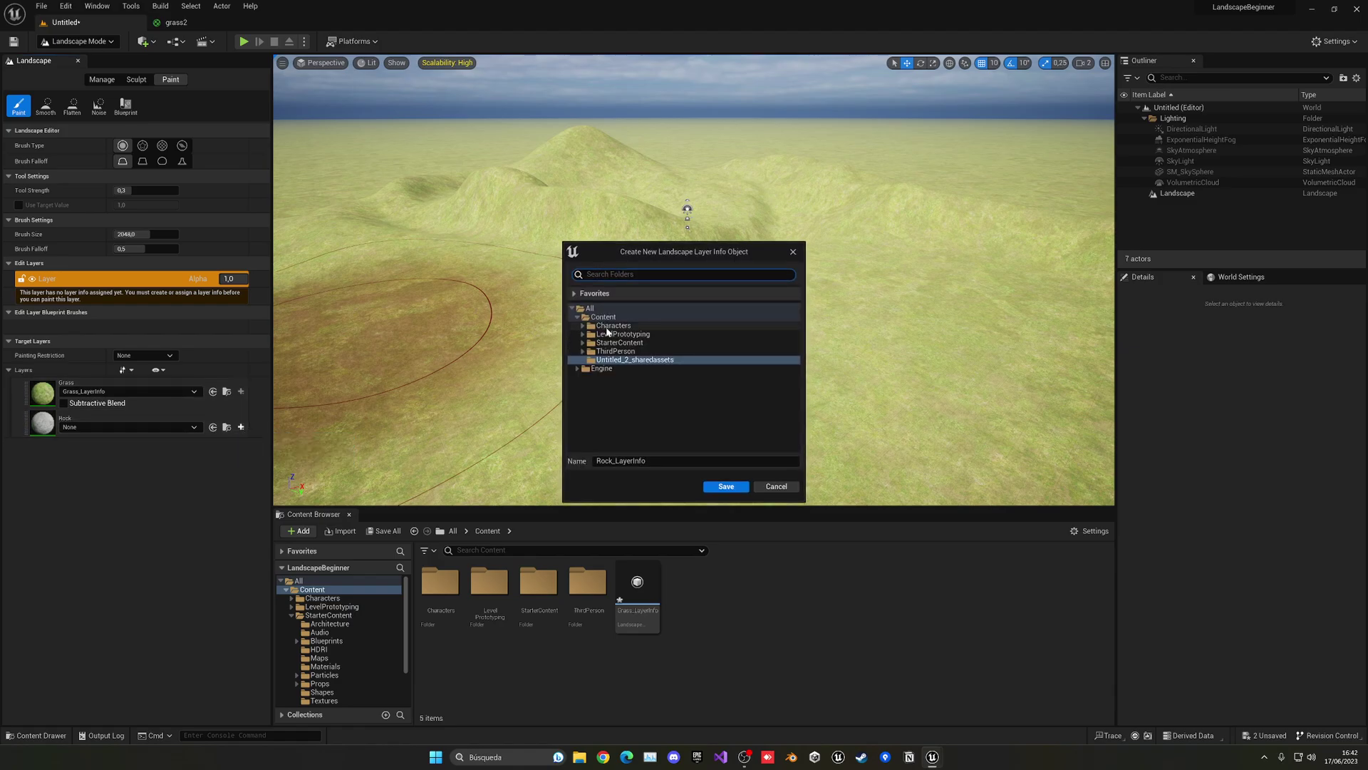
pyautogui.click(723, 487)
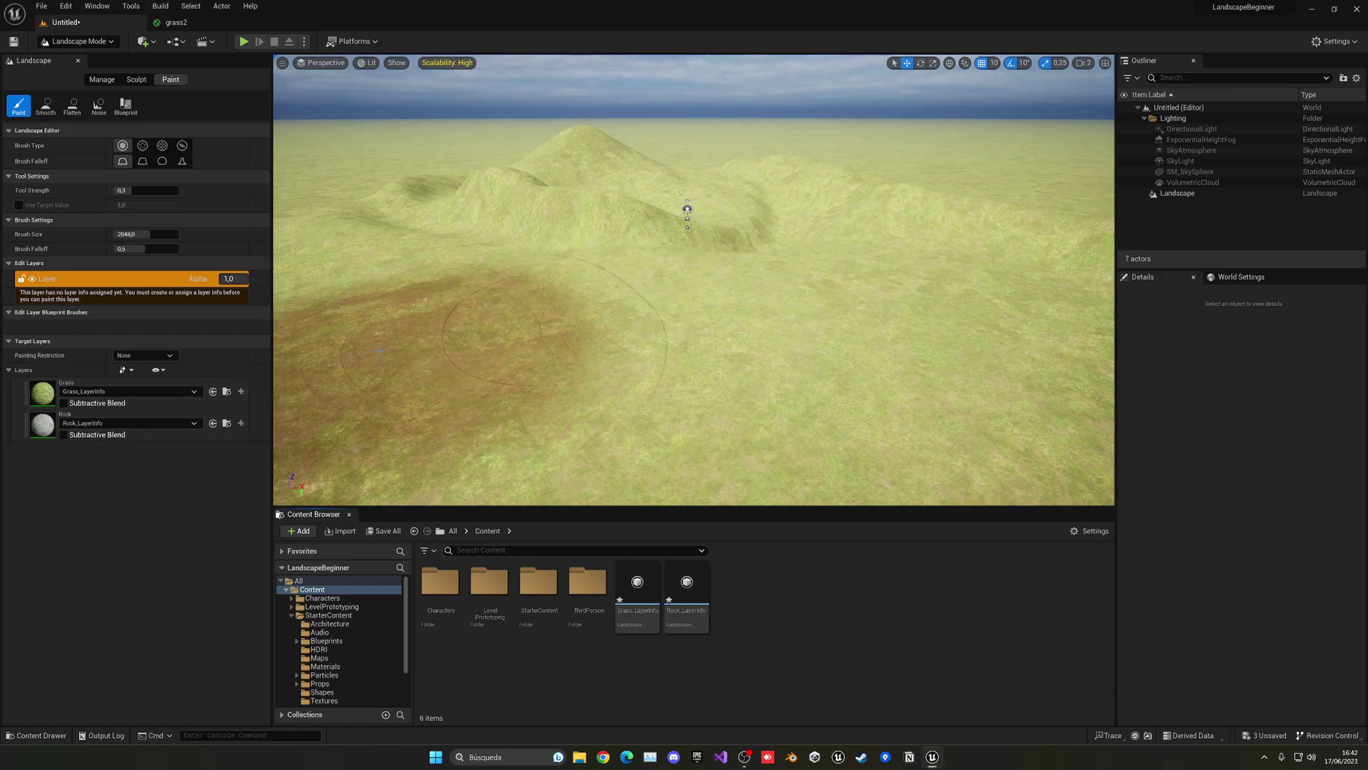
pyautogui.moveTo(309, 377)
pyautogui.mouseDown()
pyautogui.moveTo(641, 356)
pyautogui.moveTo(568, 390)
pyautogui.mouseUp()
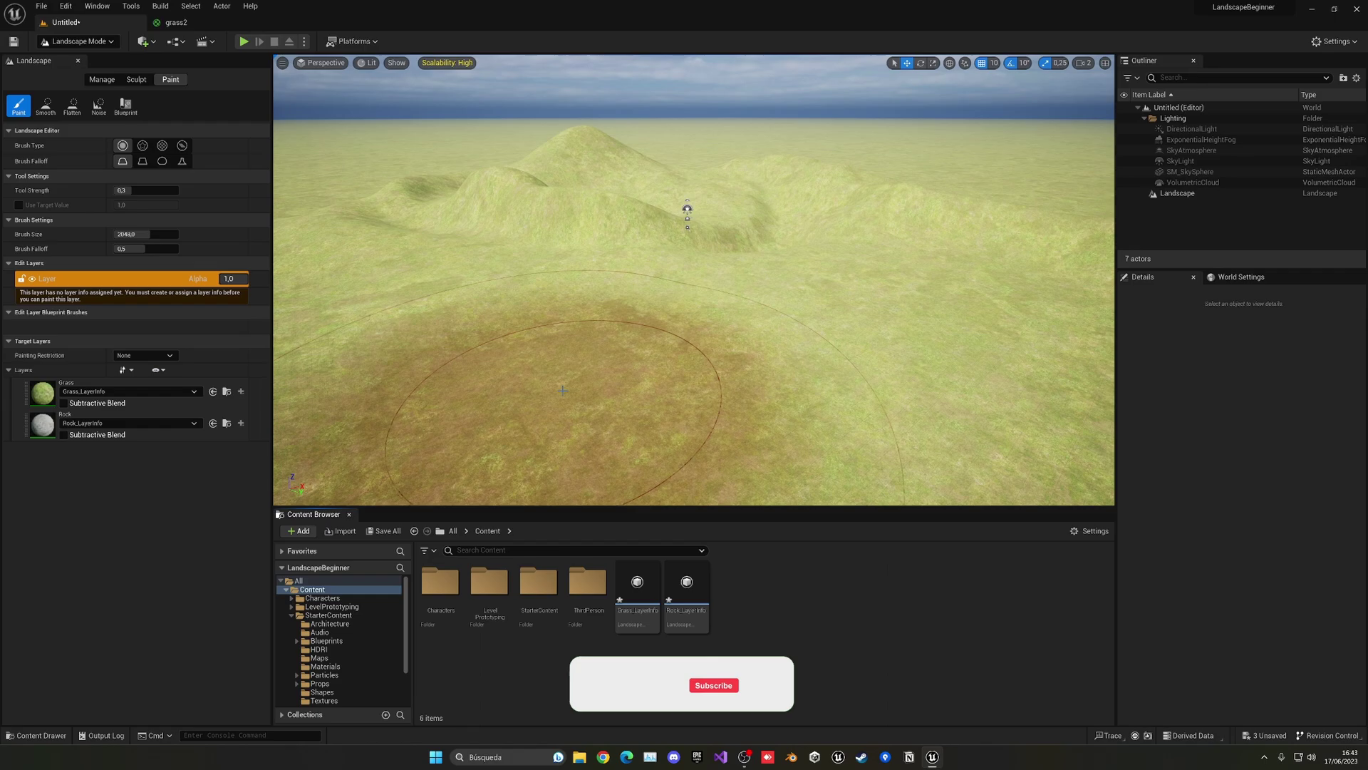
# Paint the Rock layer across the flat ground in front of the hills.
pyautogui.click(43, 426)
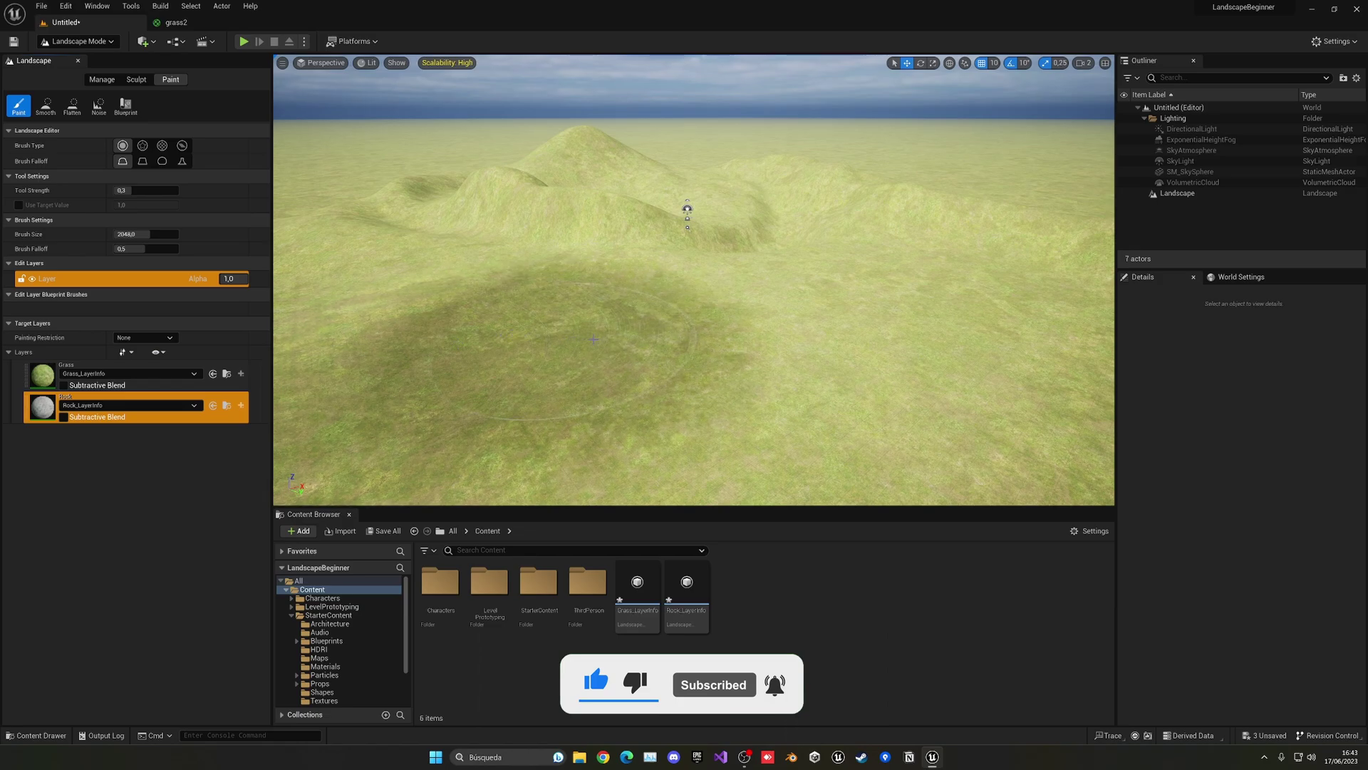
pyautogui.moveTo(620, 357); pyautogui.dragTo(721, 342)
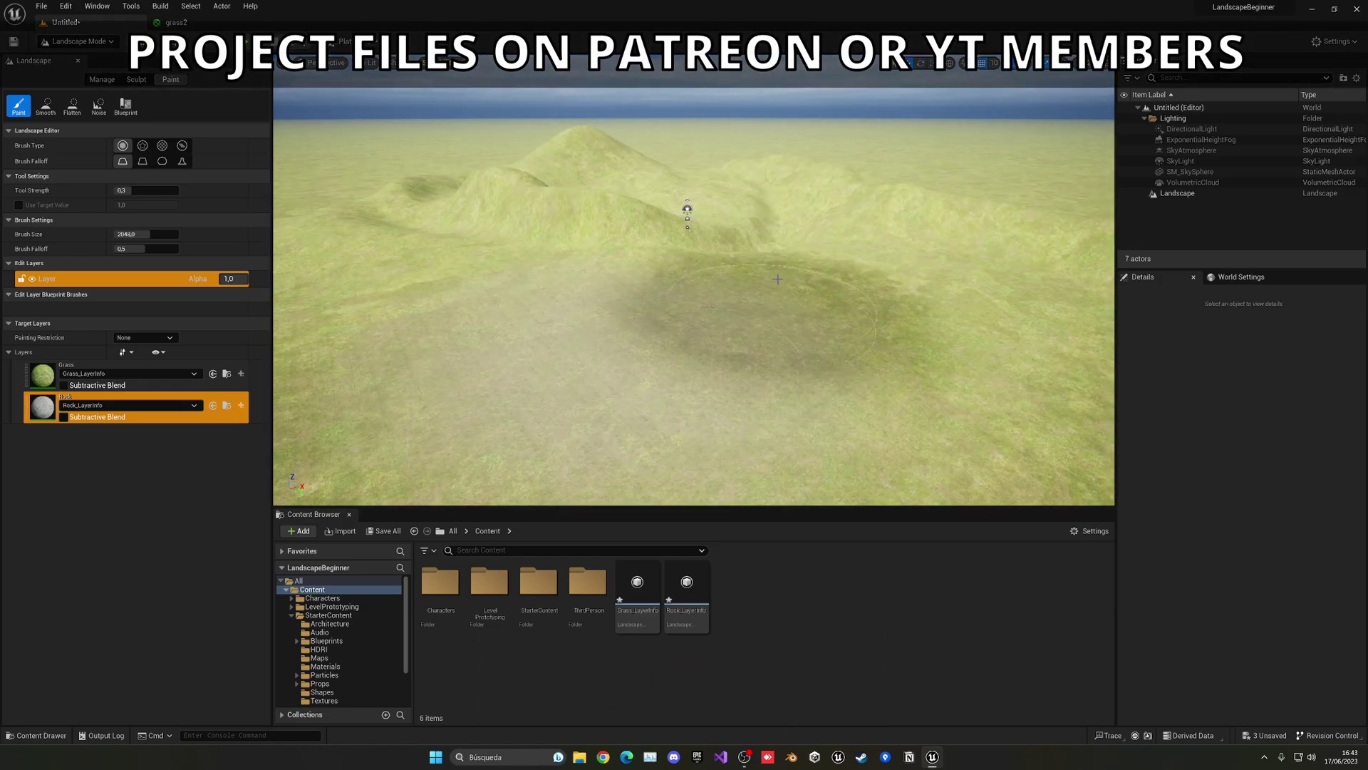
pyautogui.moveTo(742, 281); pyautogui.dragTo(795, 318, button='right')
pyautogui.moveTo(666, 348)
pyautogui.mouseDown()
pyautogui.moveTo(642, 321)
pyautogui.moveTo(527, 349)
pyautogui.moveTo(552, 306)
pyautogui.moveTo(666, 299)
pyautogui.moveTo(855, 402)
pyautogui.moveTo(506, 314)
pyautogui.moveTo(648, 282)
pyautogui.mouseUp()
pyautogui.moveTo(649, 282); pyautogui.dragTo(680, 285, button='right')
pyautogui.moveTo(504, 312); pyautogui.dragTo(504, 312, button='right')
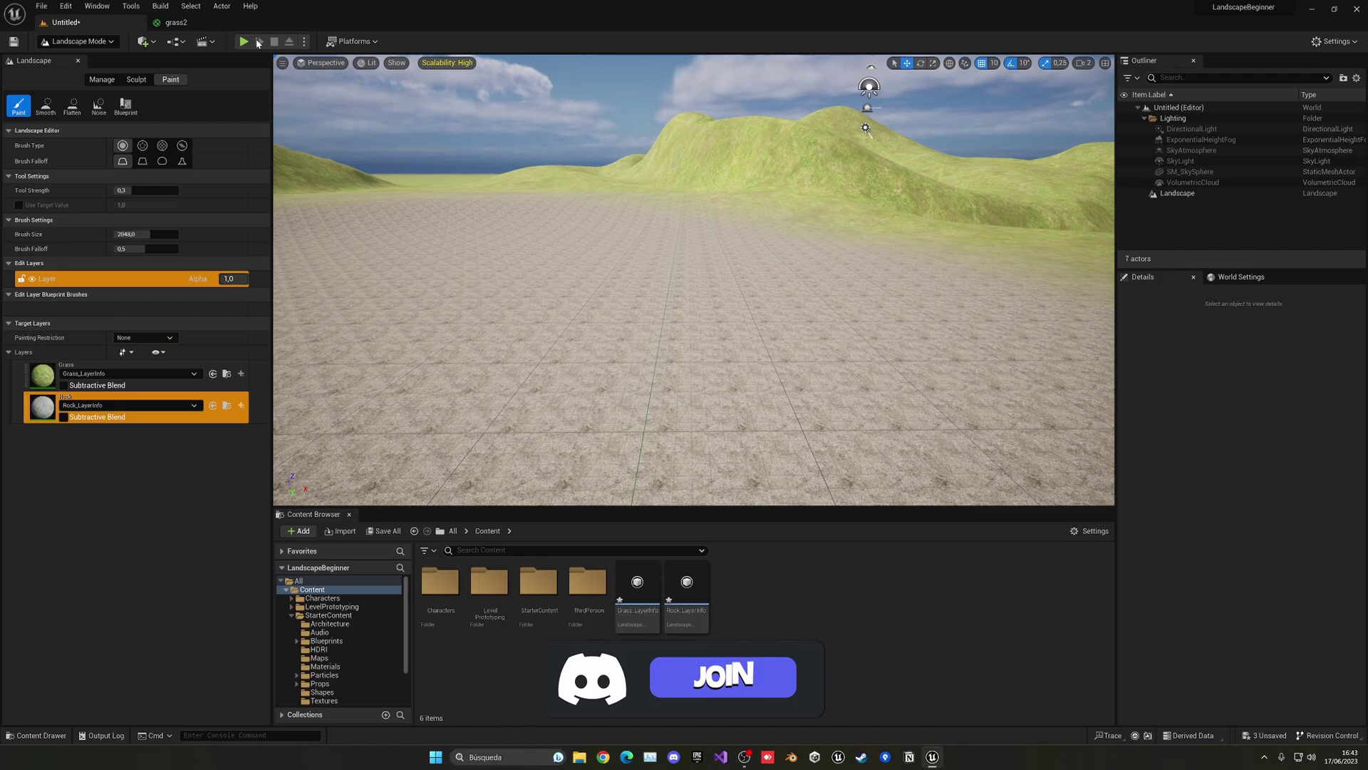
# Examine the rock Texture Sample in the grass2 material and the rock area painted on the landscape.
pyautogui.click(190, 26)
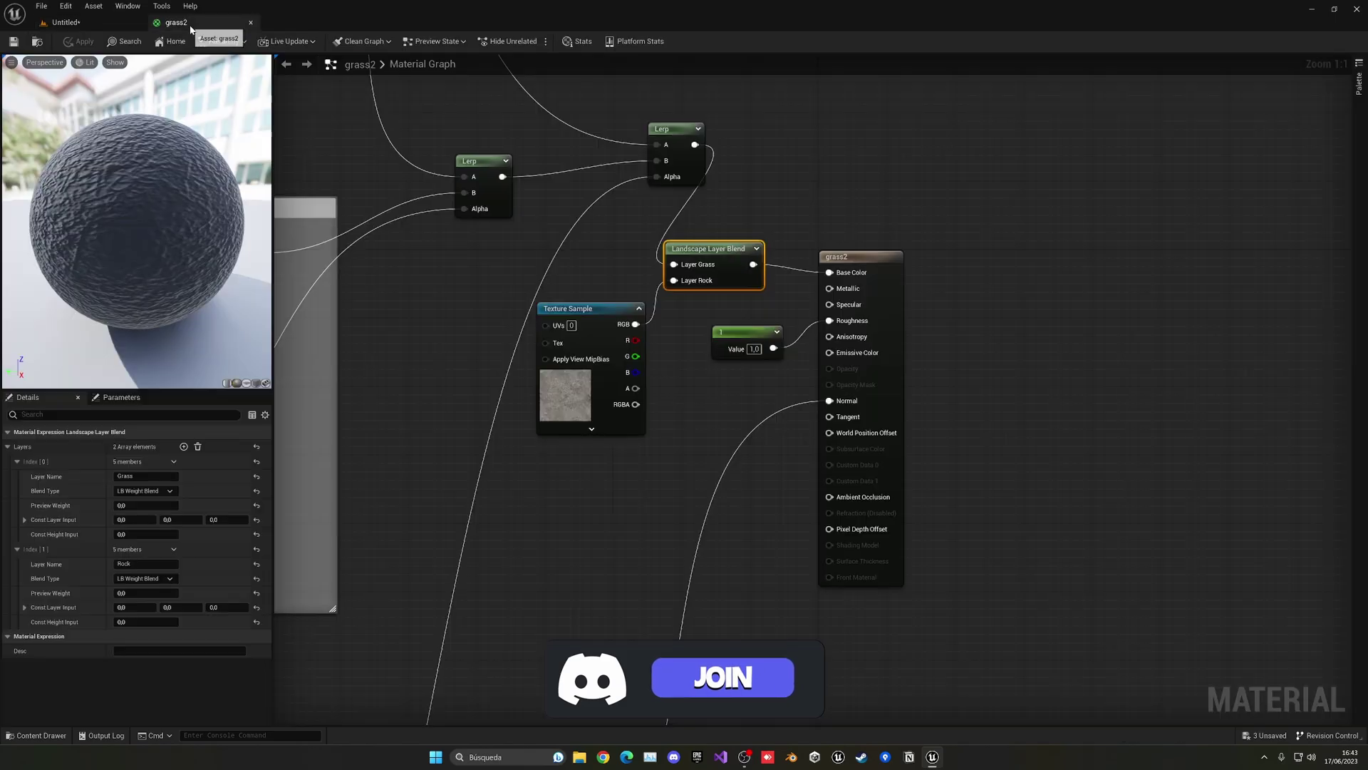
pyautogui.click(607, 303)
pyautogui.scroll(-3, 536, 365)
pyautogui.moveTo(620, 308); pyautogui.dragTo(706, 342, button='right')
pyautogui.scroll(3, 828, 359)
pyautogui.moveTo(778, 263); pyautogui.dragTo(613, 351, button='right')
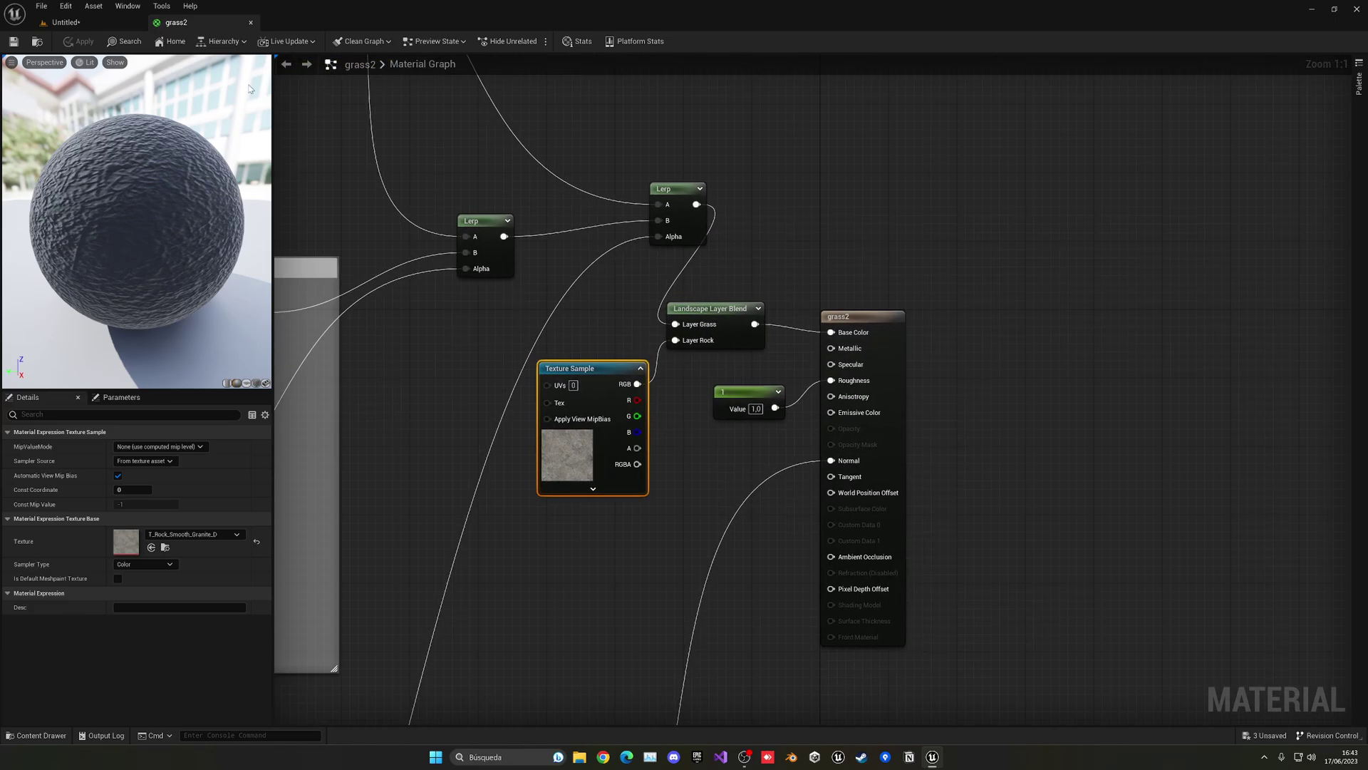
pyautogui.click(119, 19)
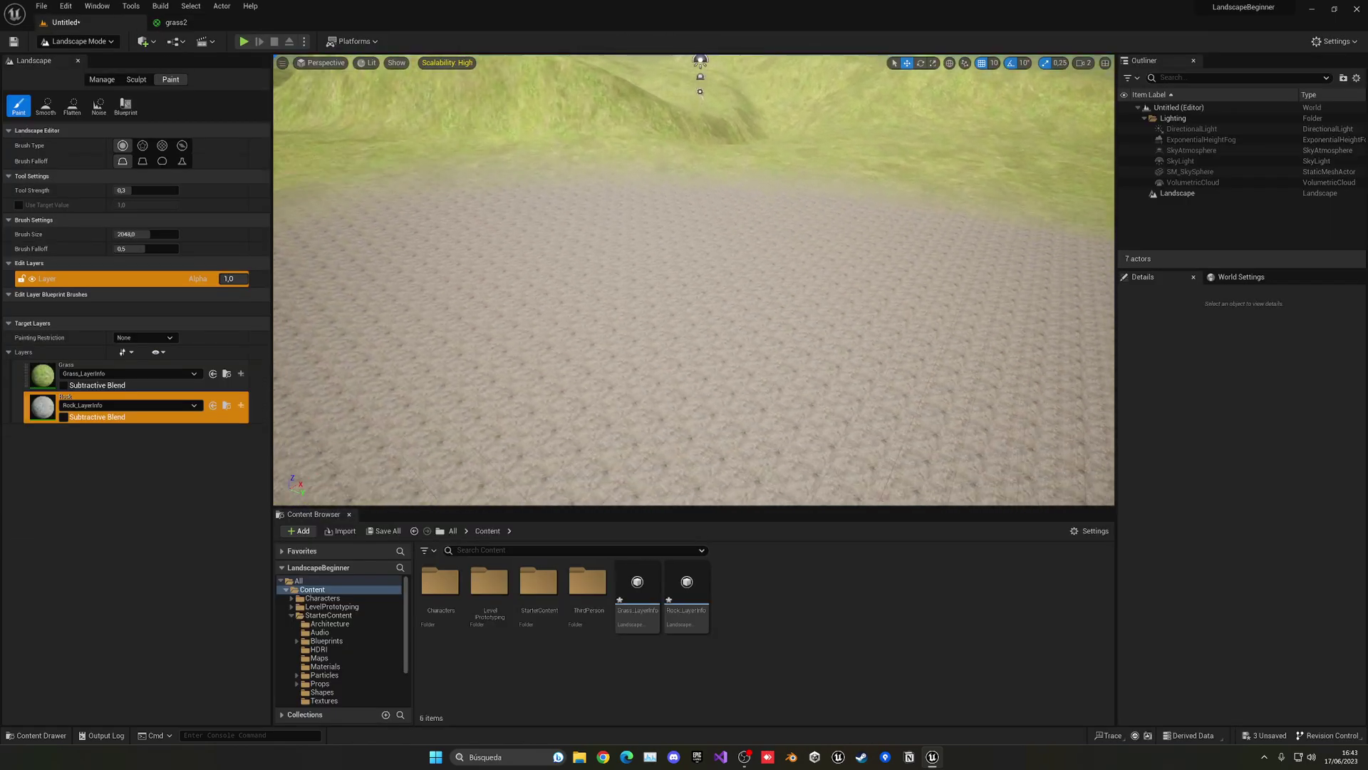
pyautogui.moveTo(581, 263)
pyautogui.mouseDown(button='right')
pyautogui.moveTo(527, 206)
pyautogui.moveTo(435, 214)
pyautogui.moveTo(449, 221)
pyautogui.mouseUp(button='right')
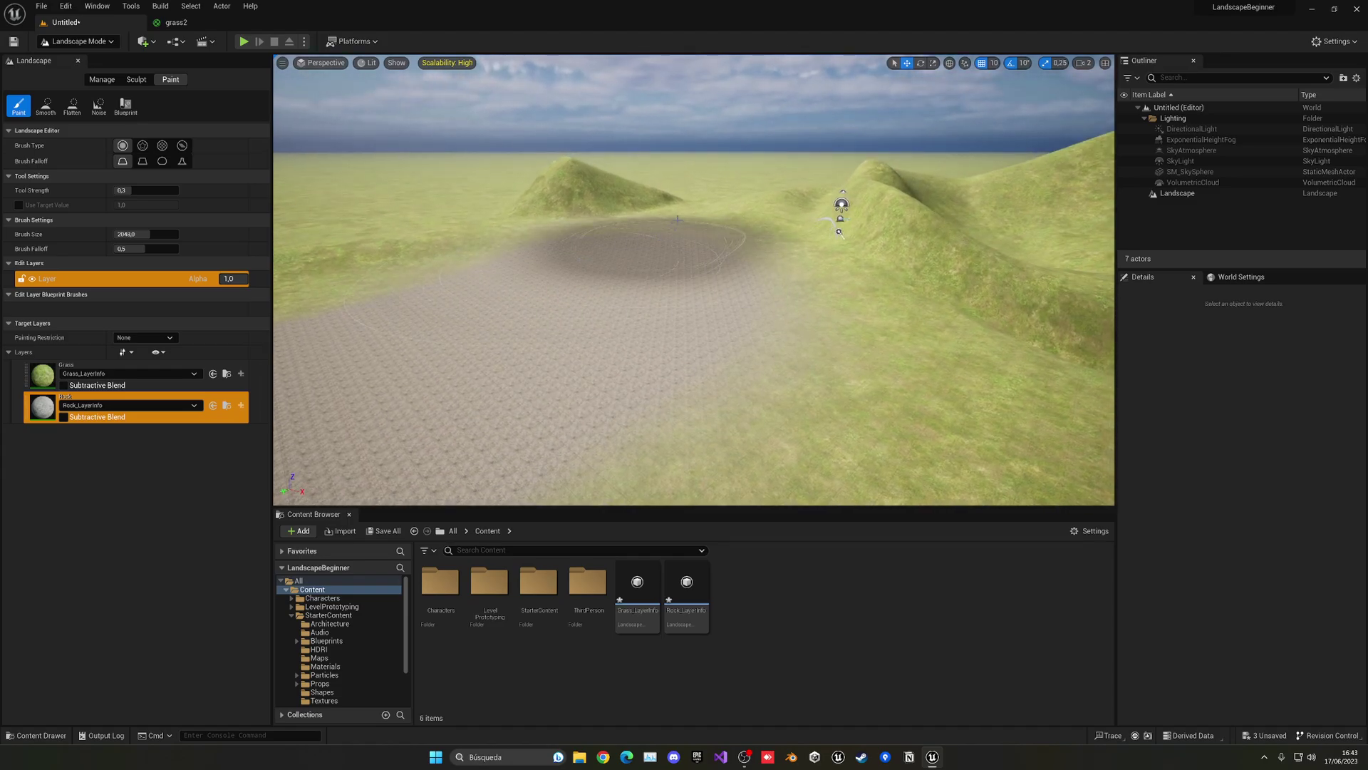
pyautogui.click(175, 24)
pyautogui.click(107, 24)
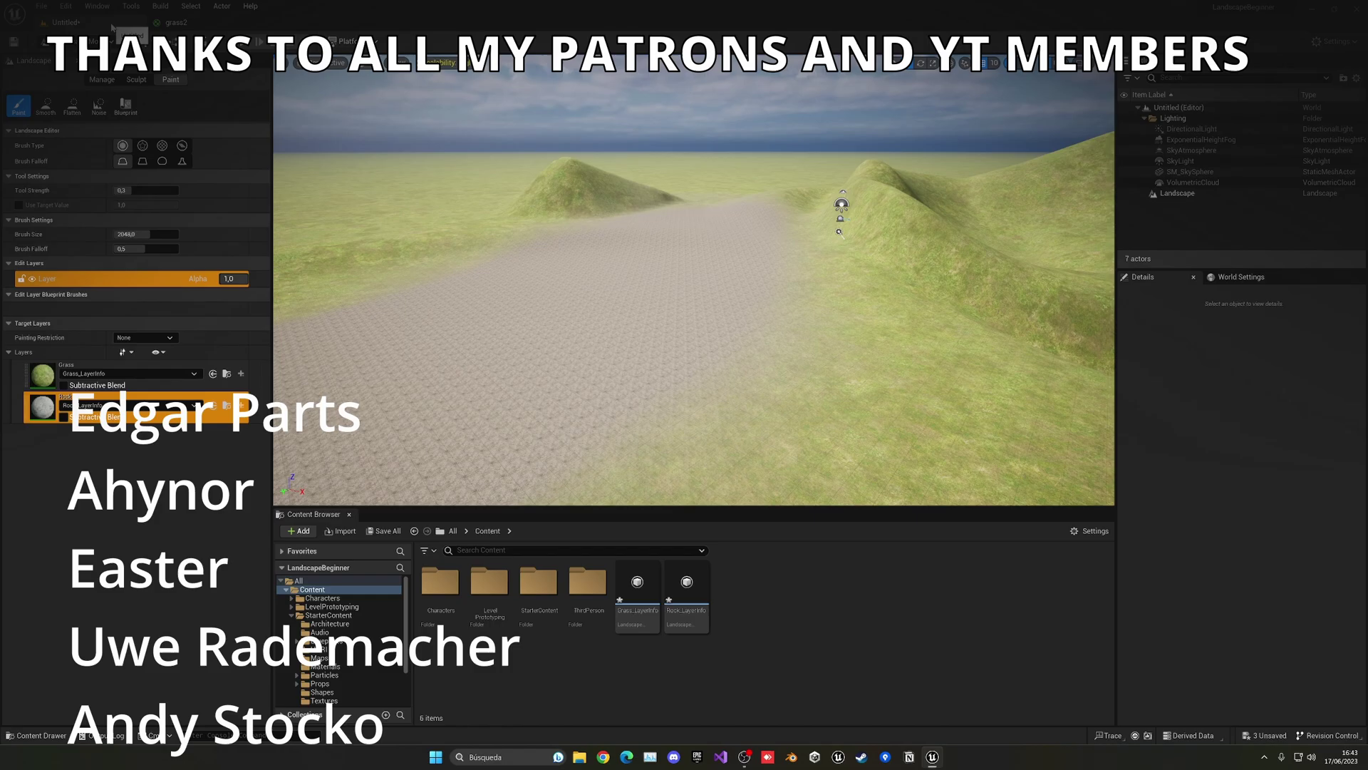
# Play the level from the grassy hills and run the character forward across the terrain.
pyautogui.press('w')
pyautogui.moveTo(642, 285); pyautogui.dragTo(752, 272, button='right')
pyautogui.press('w')
pyautogui.moveTo(539, 193); pyautogui.dragTo(641, 193, button='right')
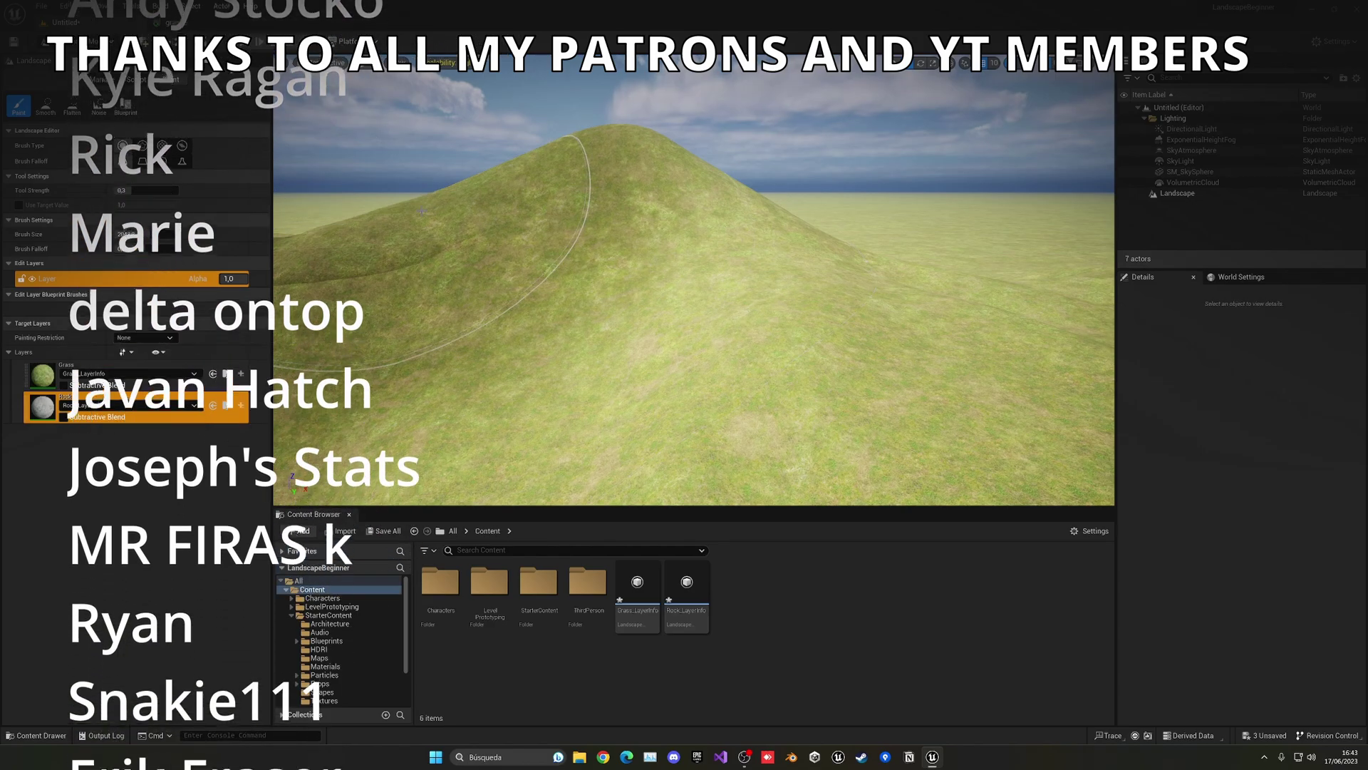
pyautogui.hotkey('alt', 'p')
pyautogui.press('w')
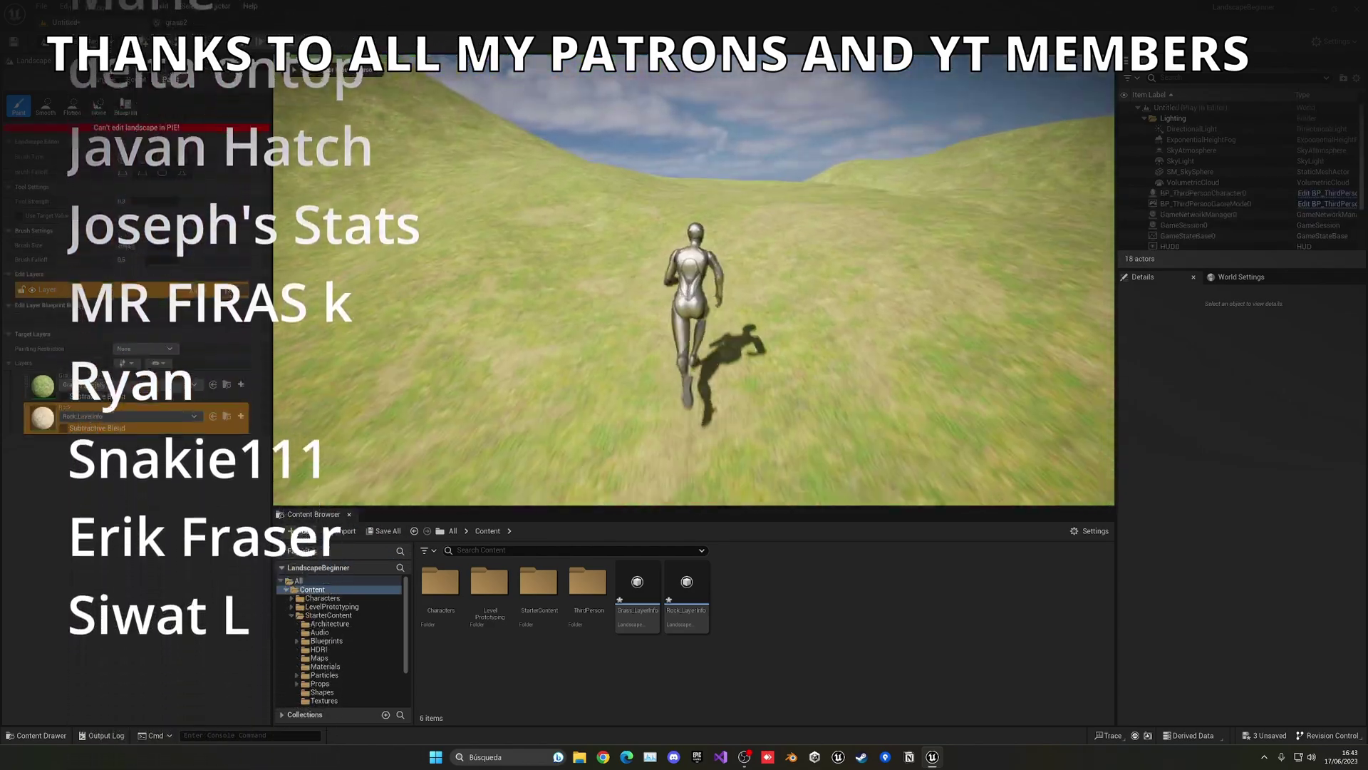